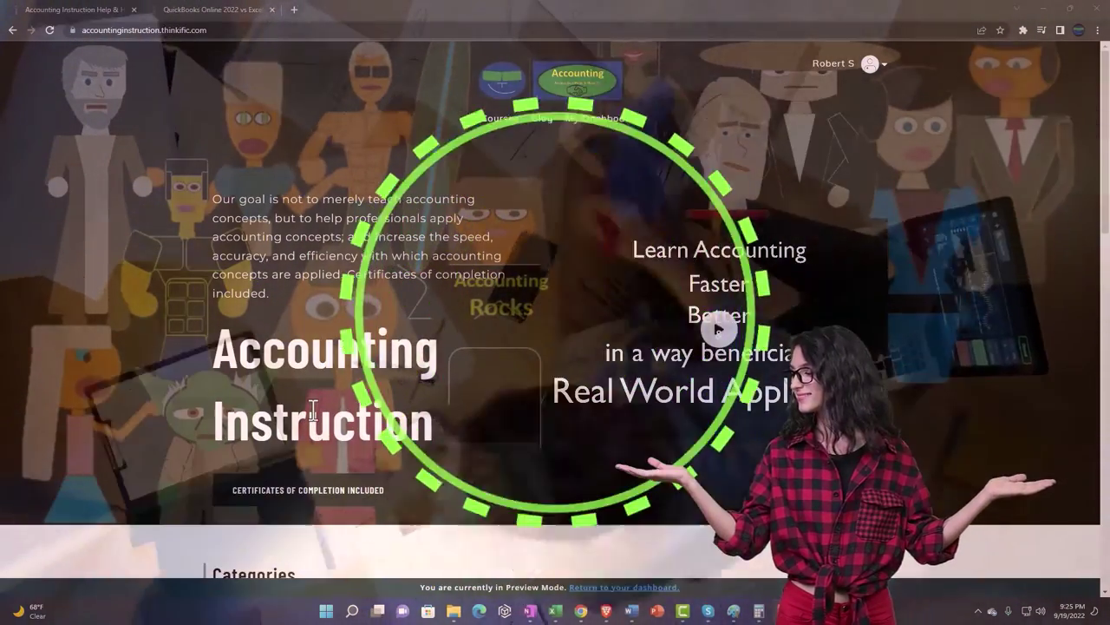
Step: Browse the course categories on the Accounting Instruction site and look through the lesson sections of the QuickBooks Online 2022 course
scroll(156, 482, down, 2)
scroll(152, 474, down, 5)
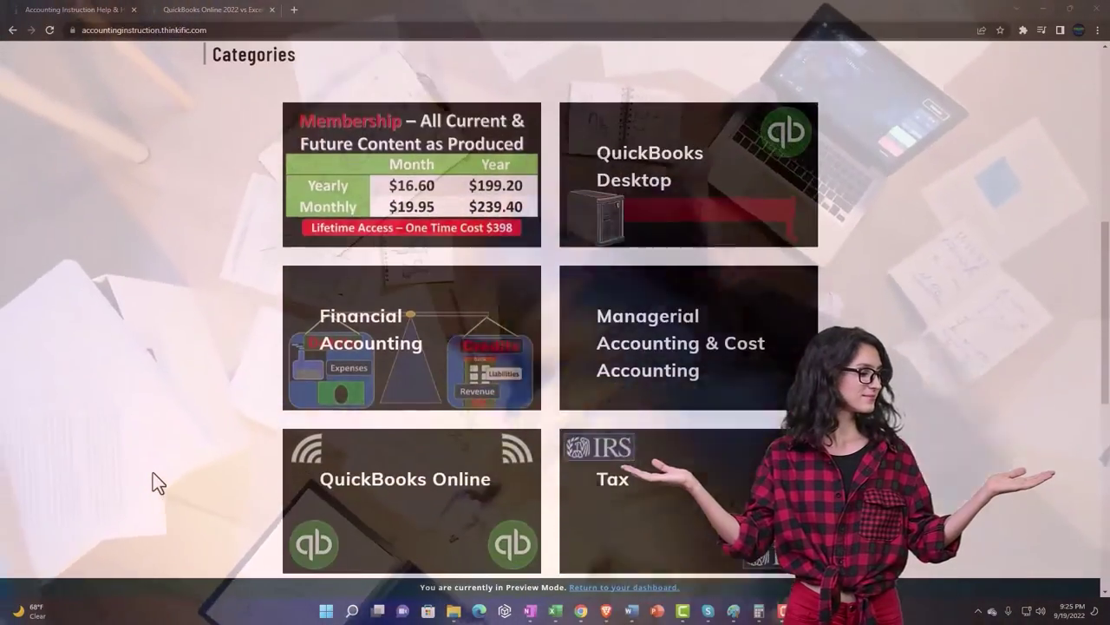
scroll(153, 483, down, 5)
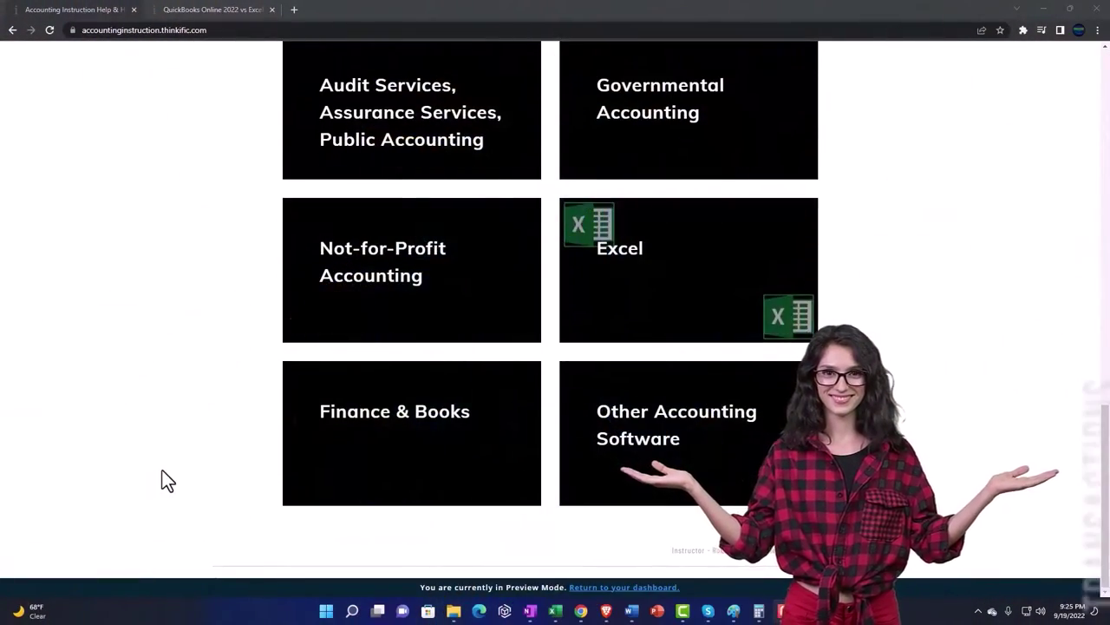
click(200, 9)
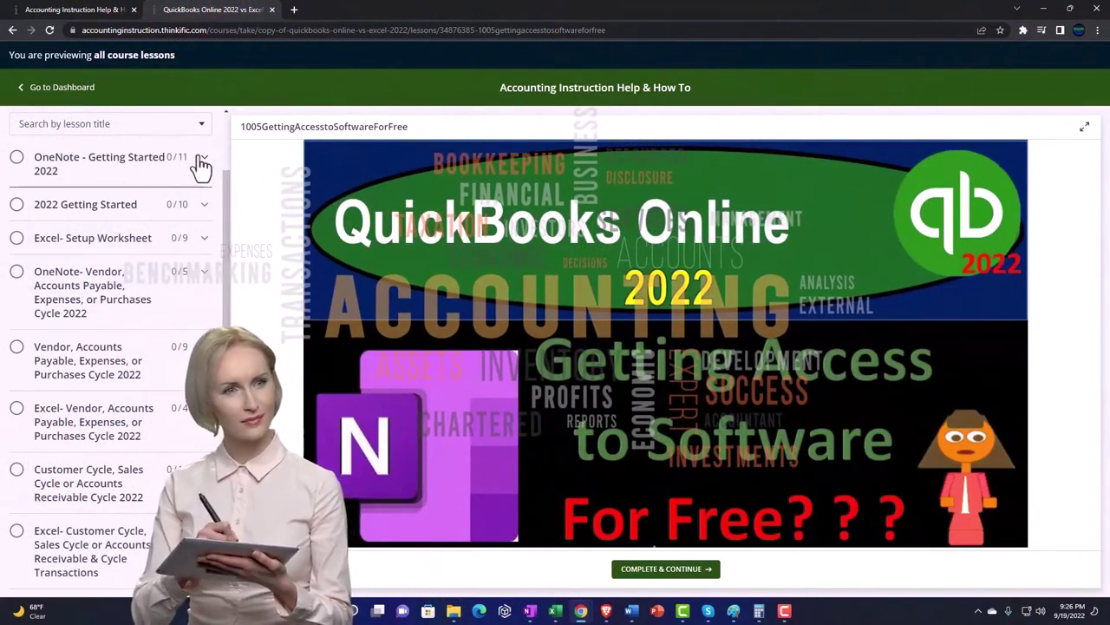
click(201, 165)
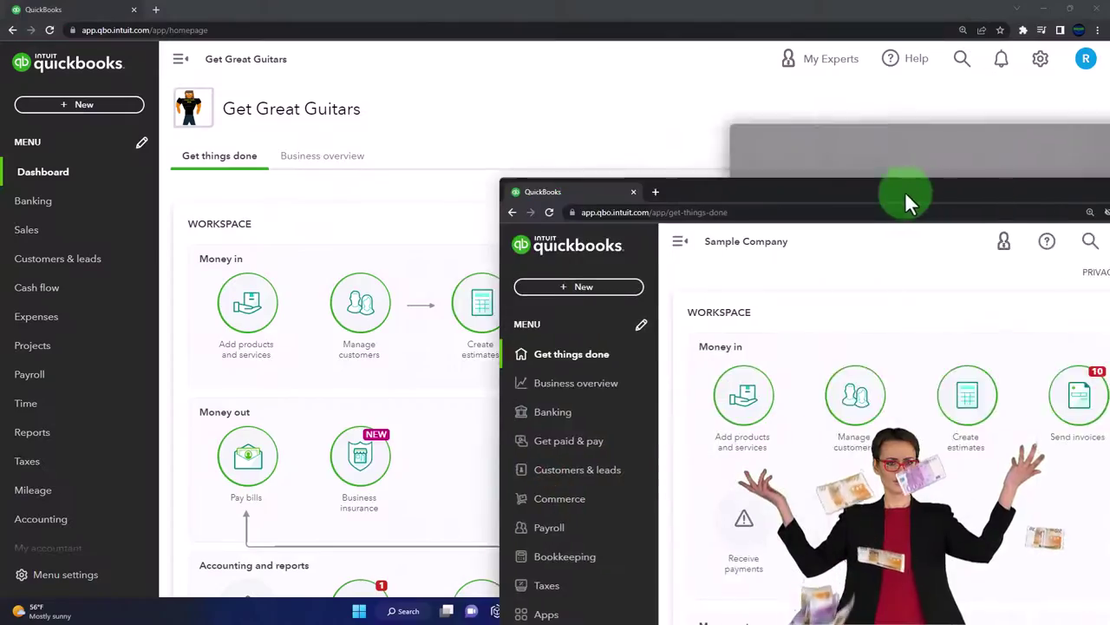
Step: Position the incognito Sample Company window over the Get Great Guitars window and look at its browser options
drag(905, 191, 696, 154)
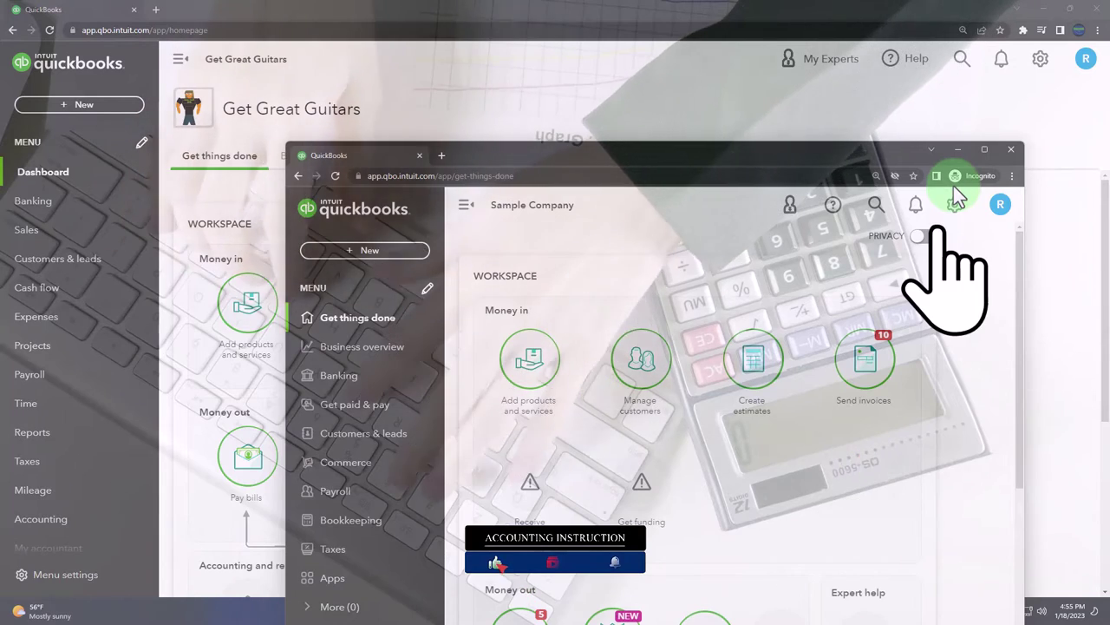
click(1011, 175)
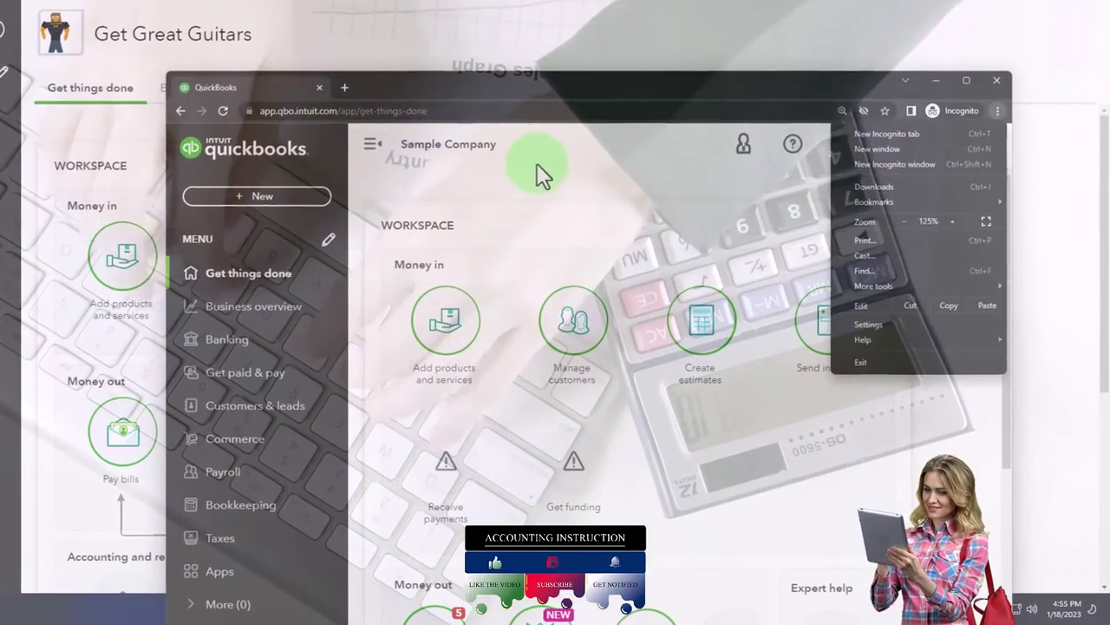
click(608, 222)
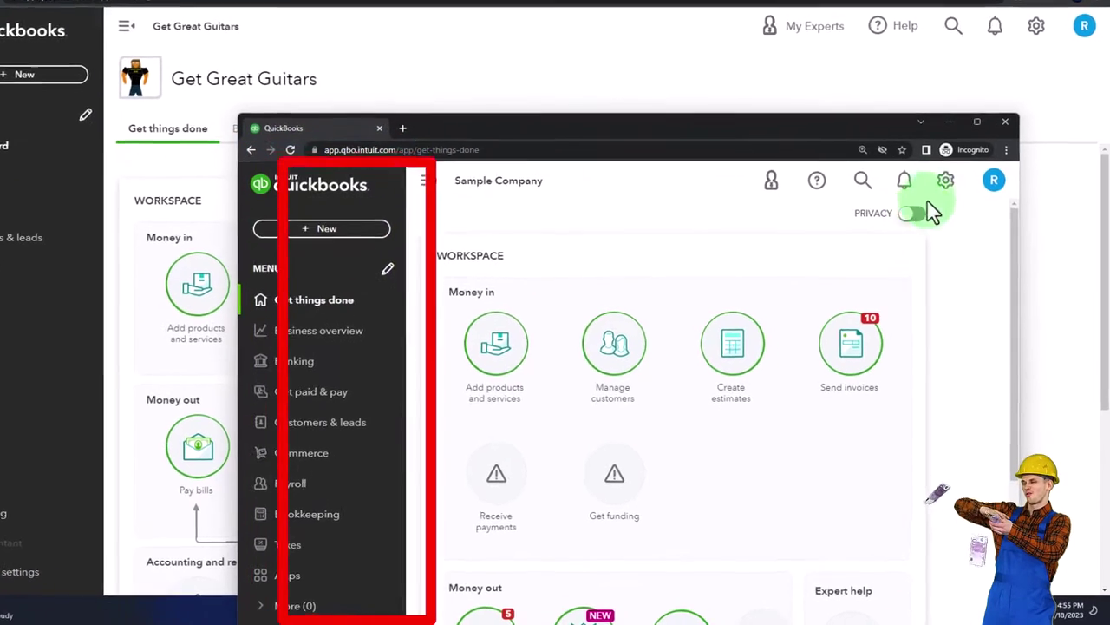
click(954, 204)
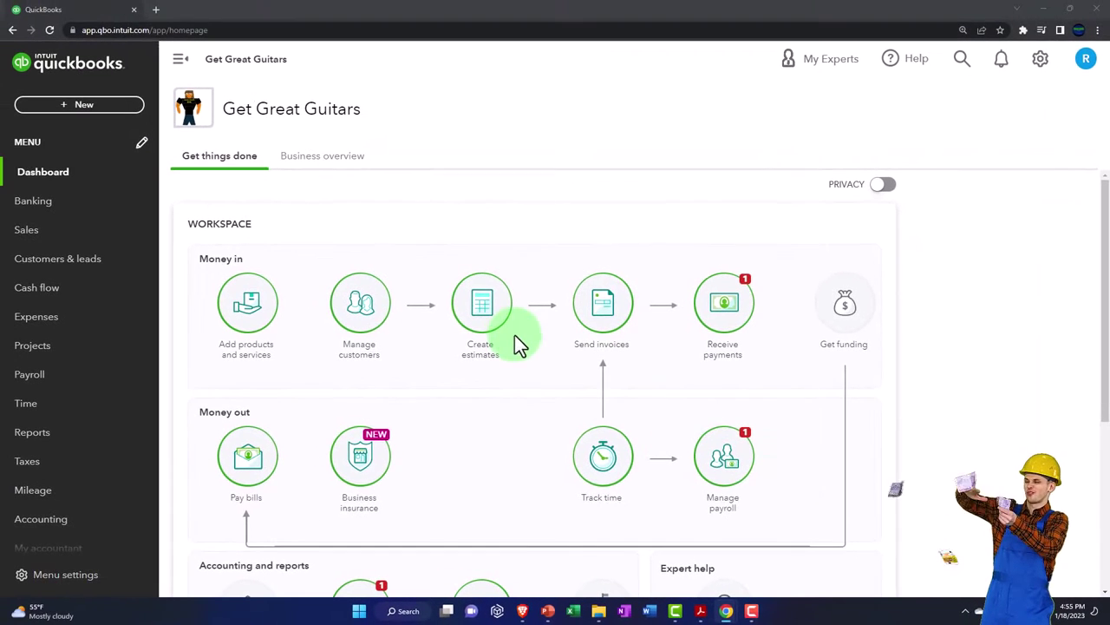
Step: Duplicate the Get Great Guitars browser tab twice for a total of three QuickBooks tabs
right_click(94, 11)
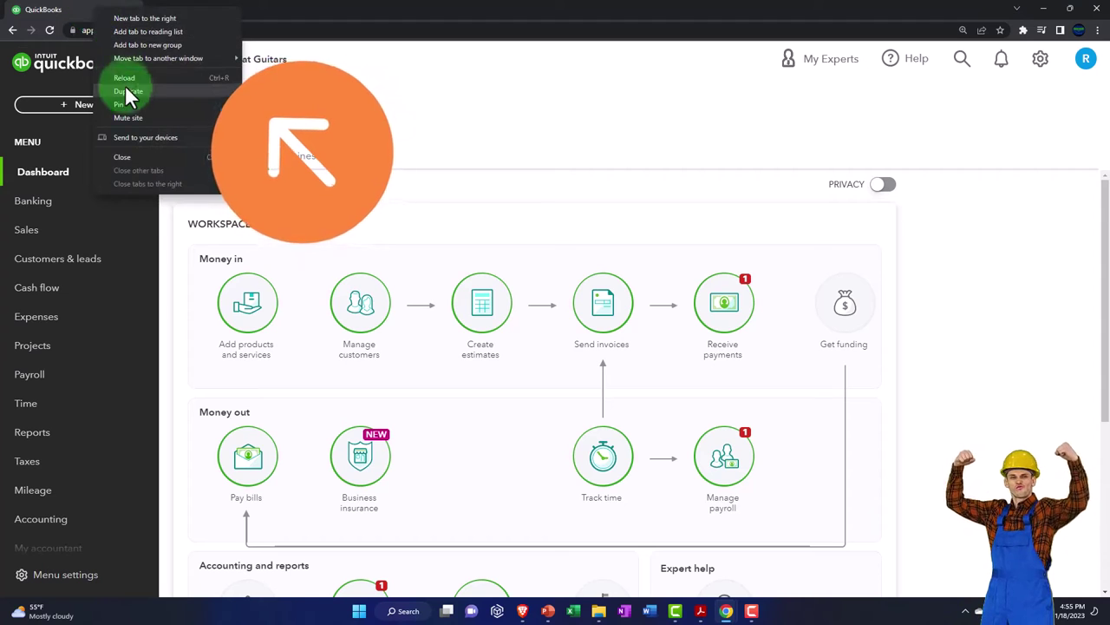
click(165, 91)
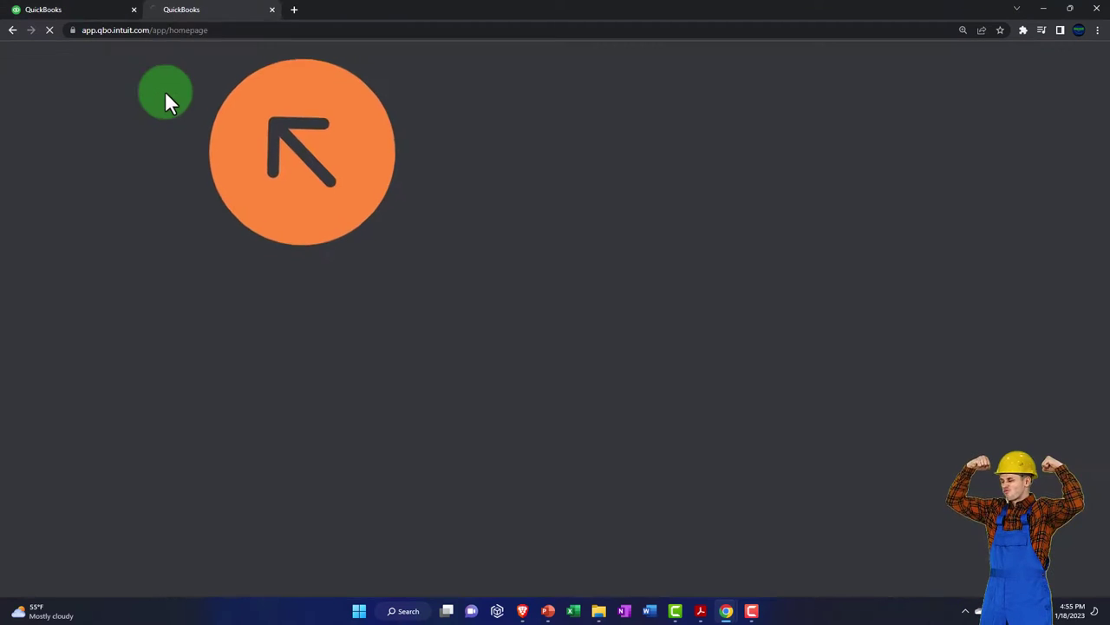
right_click(209, 16)
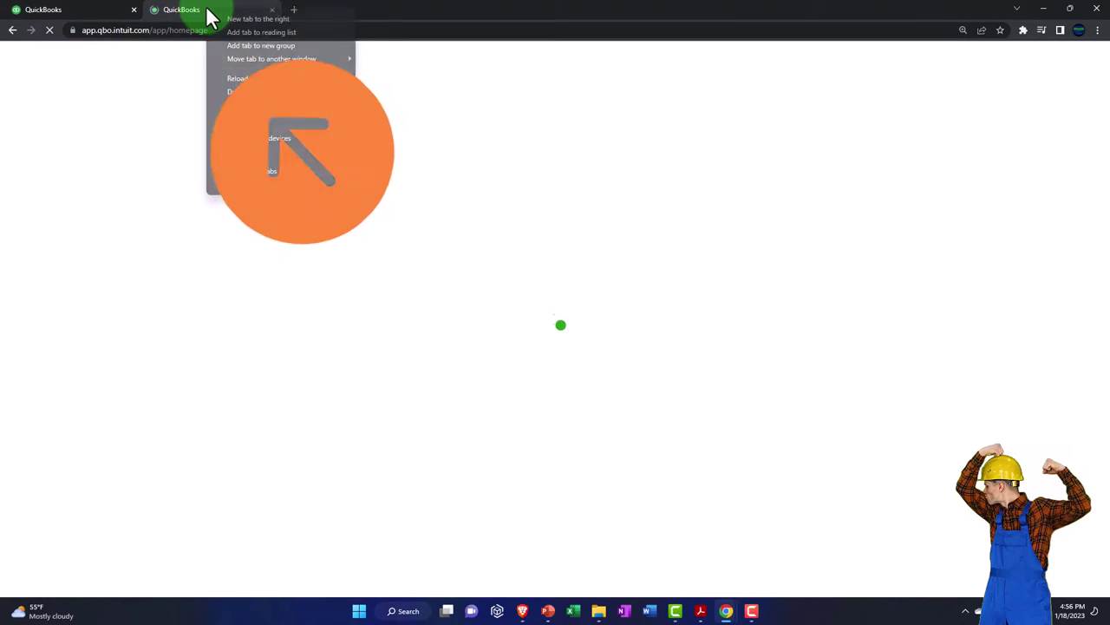
click(227, 91)
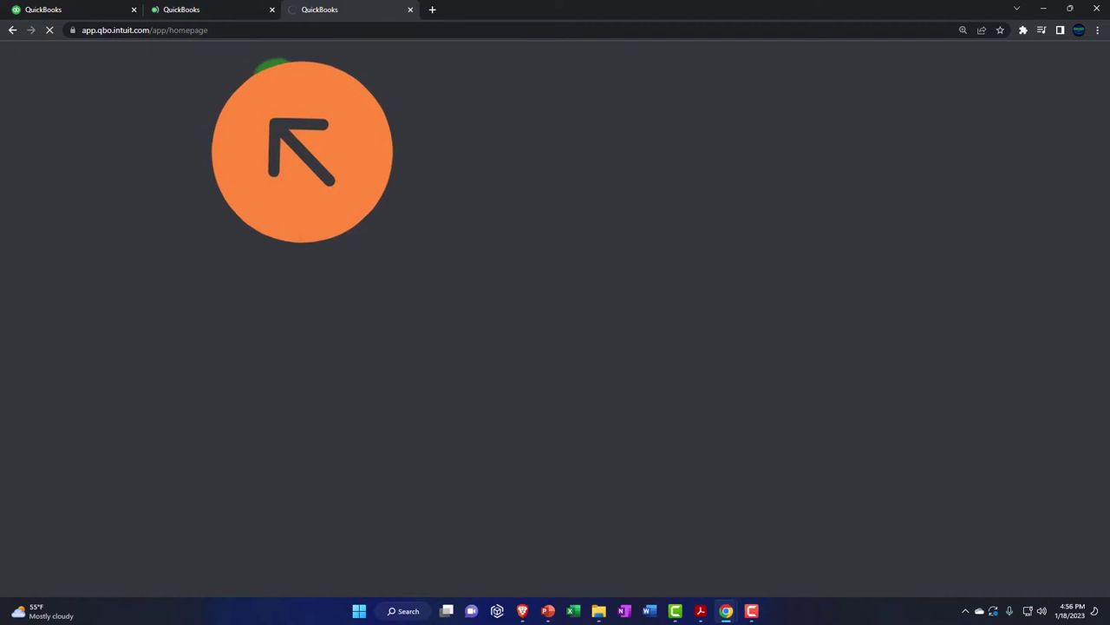
Step: Open the favorite Balance Sheet report in the second Get Great Guitars tab
click(240, 14)
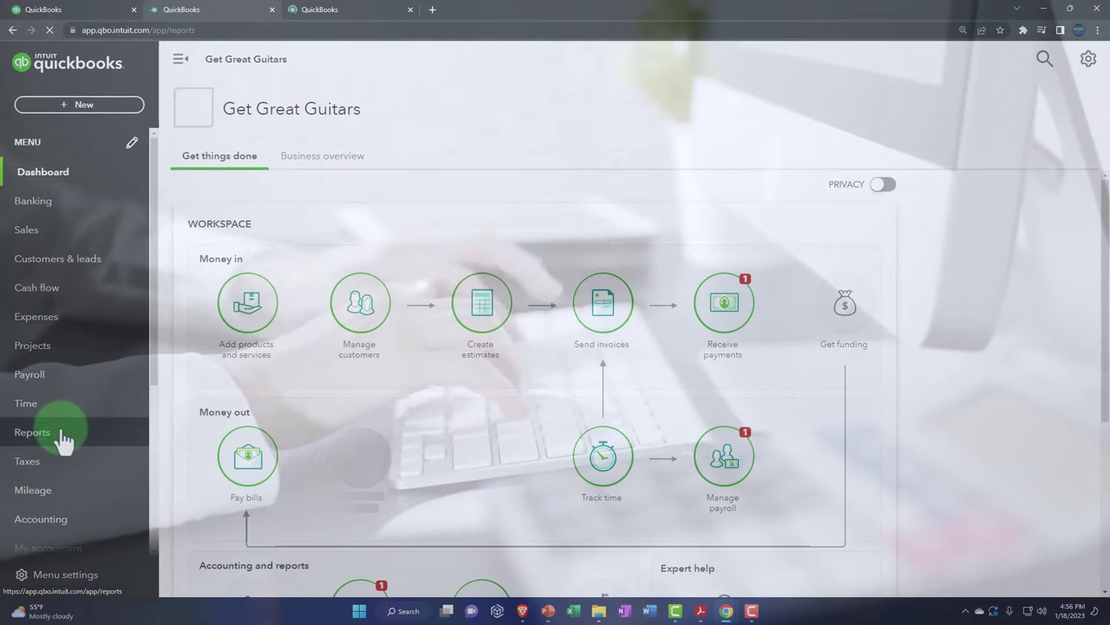
click(67, 433)
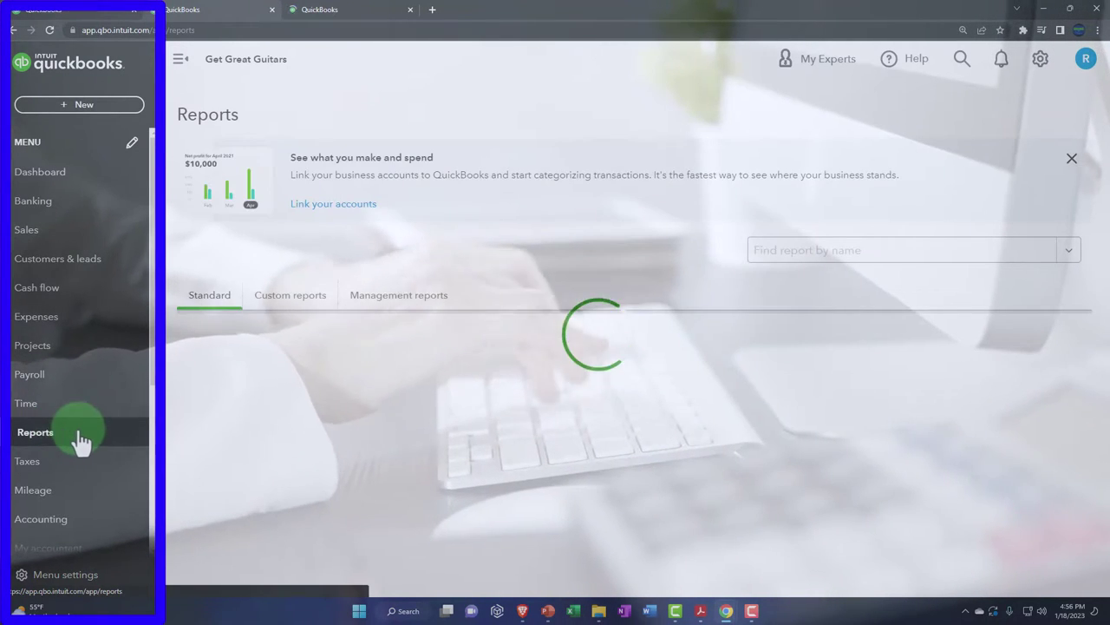
click(265, 432)
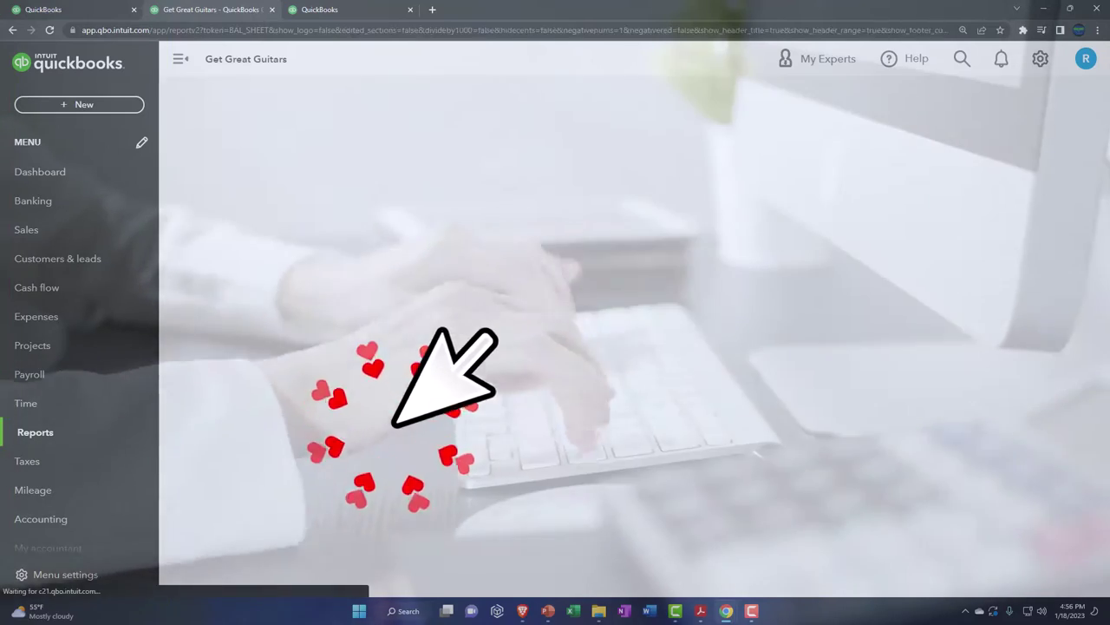
Step: In the Sample Company window, view the Reports page under Business overview, and minimize that window
drag(1109, 113, 699, 68)
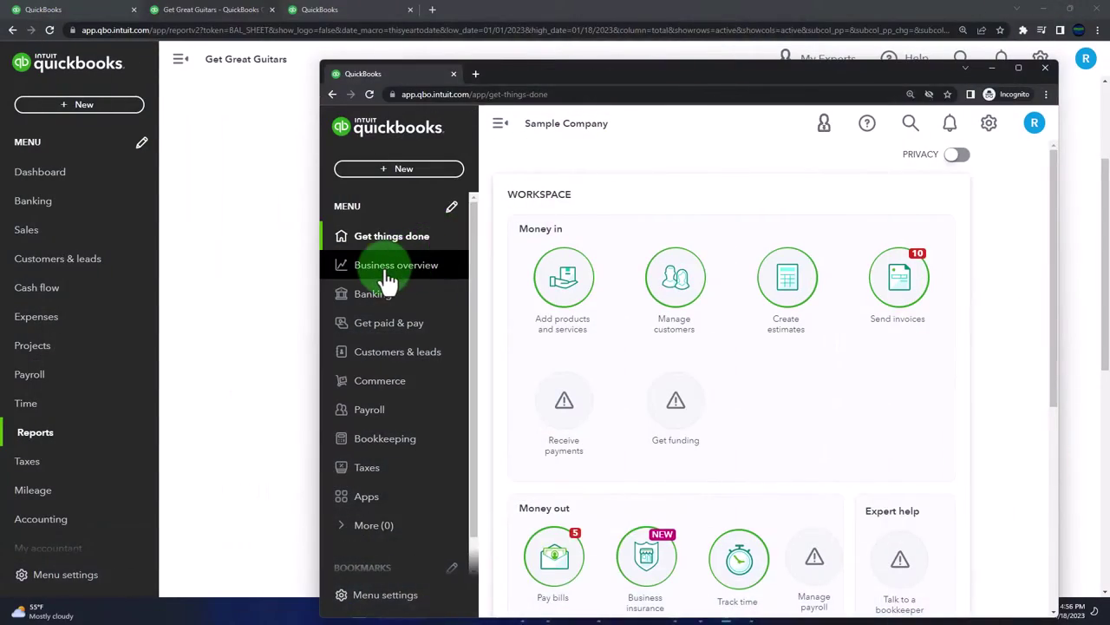
click(388, 279)
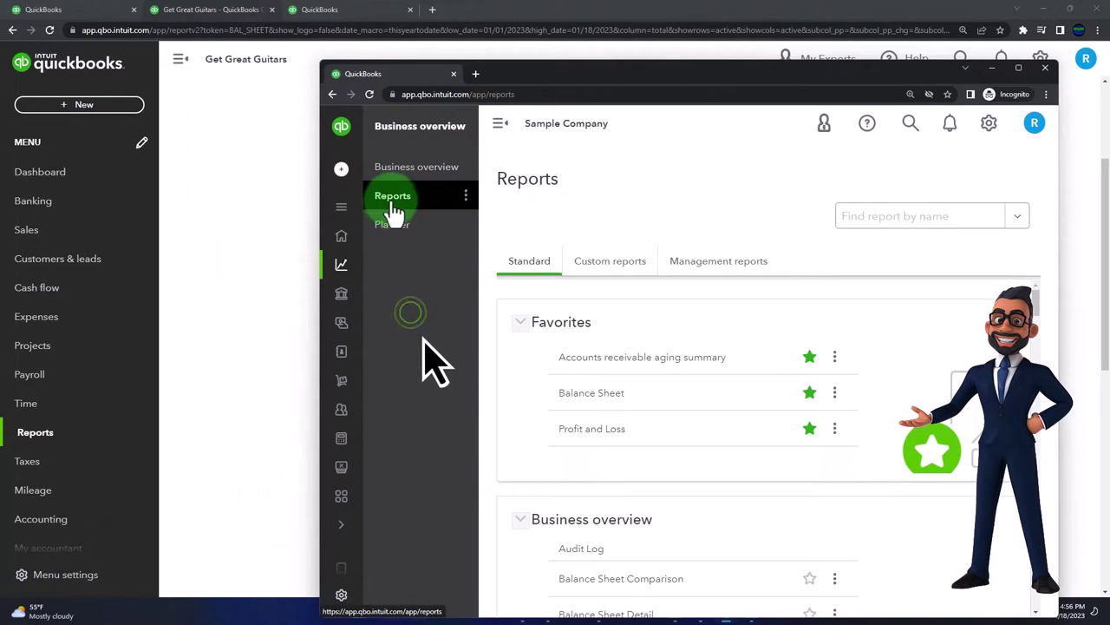
click(994, 68)
Step: Open the favorite Profit and Loss report in the third Get Great Guitars tab
click(360, 17)
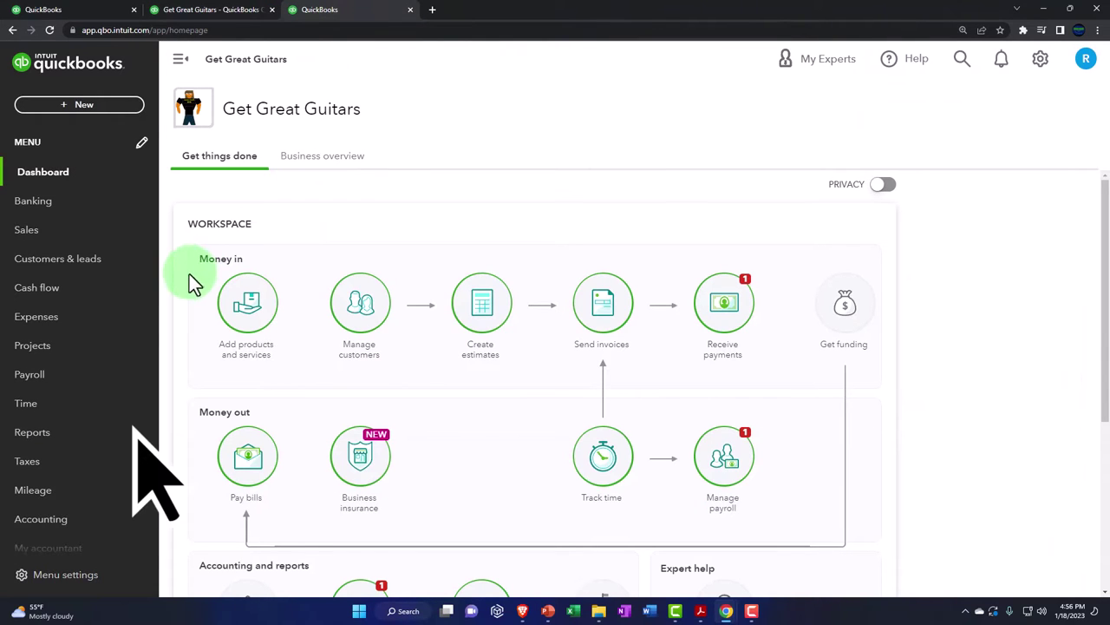
click(50, 442)
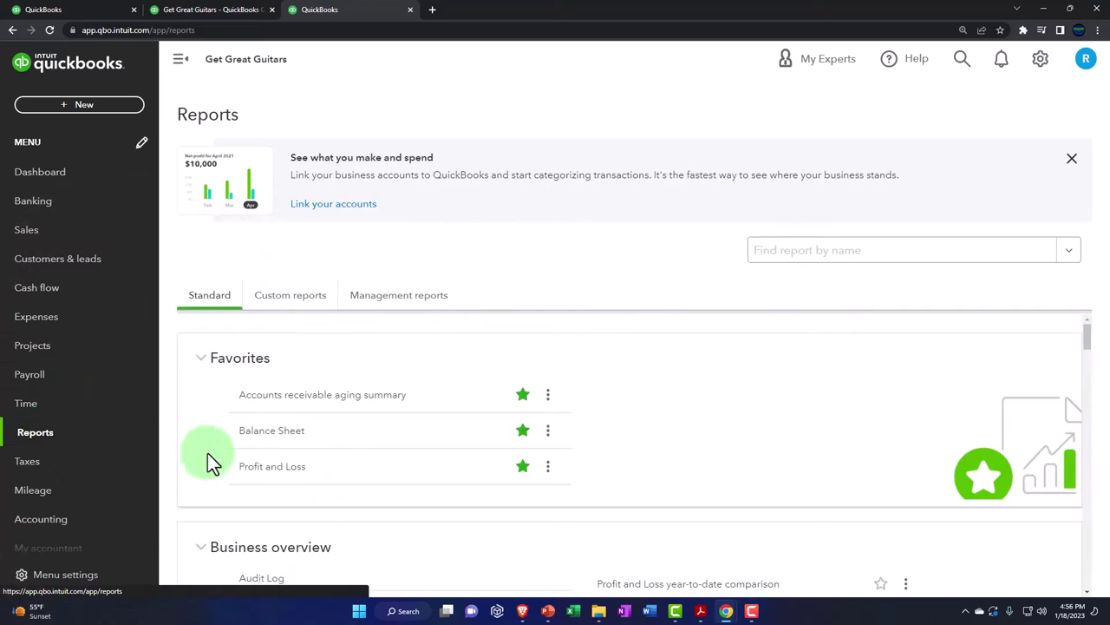
click(260, 469)
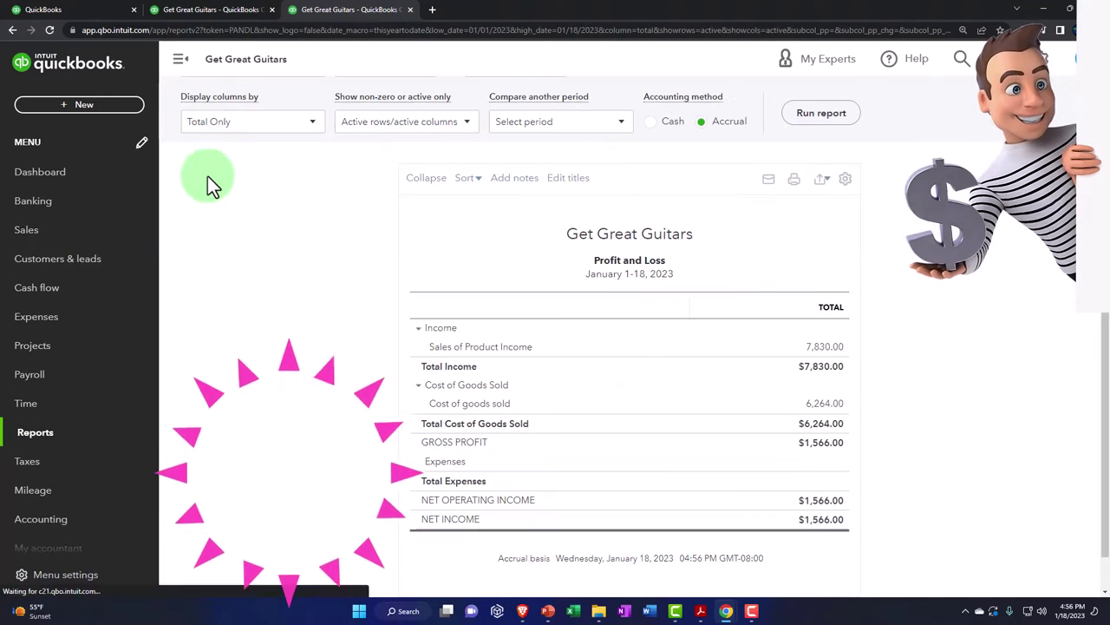
Step: Collapse the navigation menu and run the Profit and Loss report for 01/01/2023 to 12/31/2023
click(179, 66)
scroll(212, 204, up, 2)
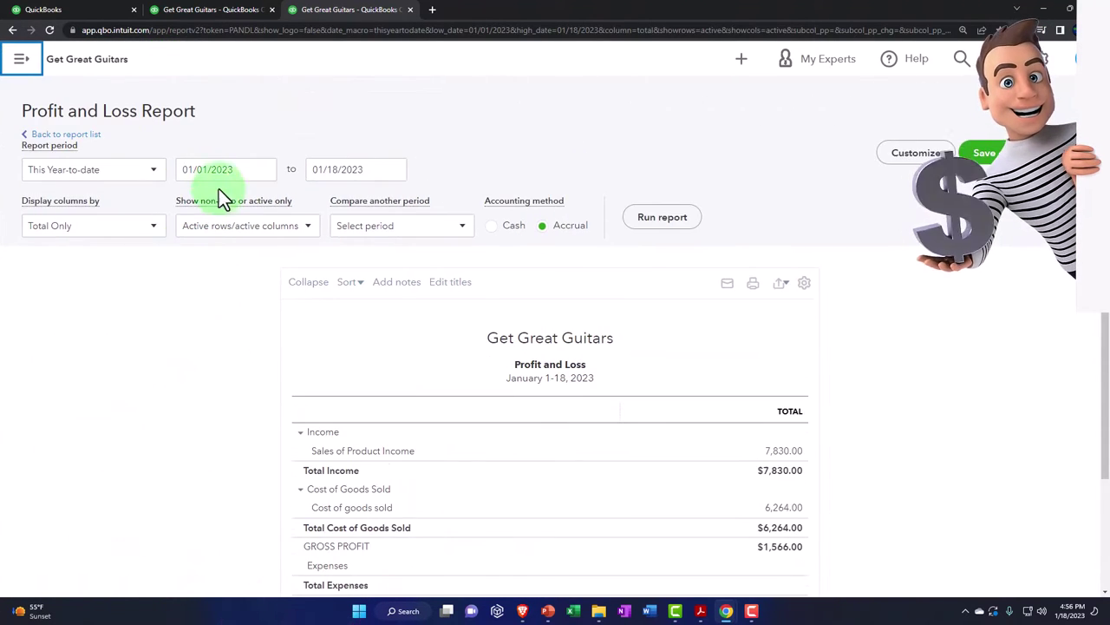
text(010123)
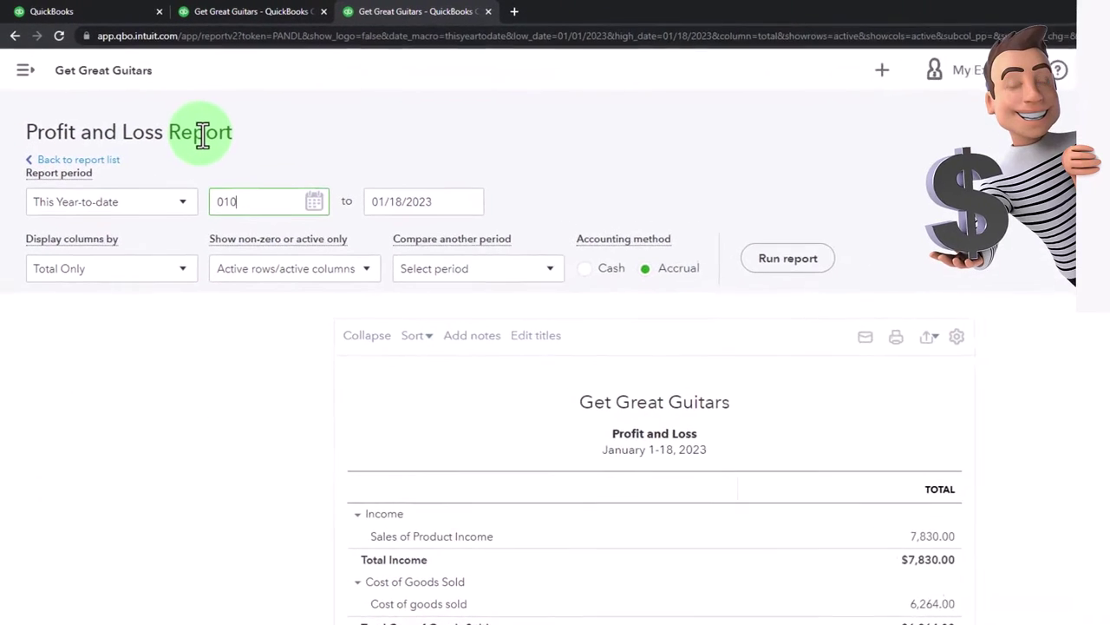
text(123123)
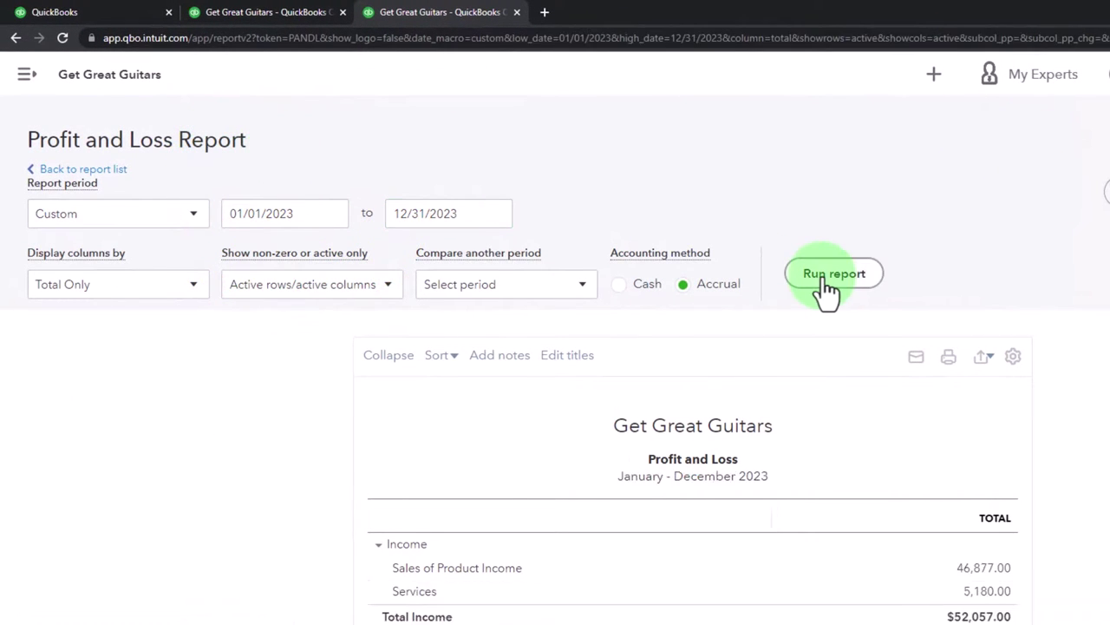
Step: In the Balance Sheet tab, collapse the navigation menu and run the report for 01/01/2023 to 12/31/2023
click(260, 11)
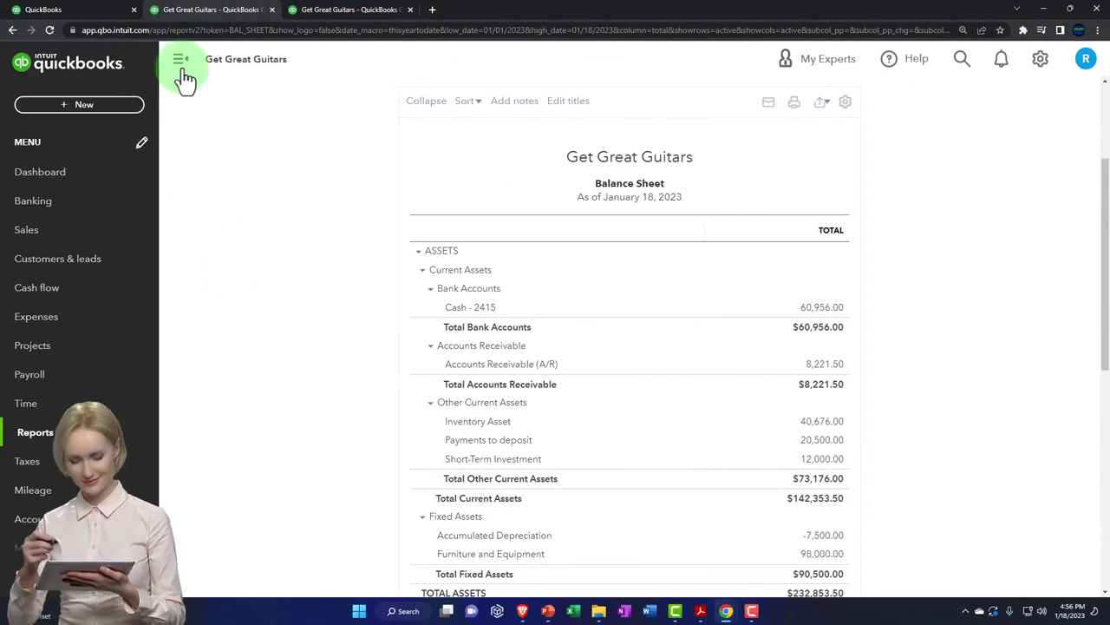
click(180, 61)
scroll(208, 178, up, 3)
click(237, 164)
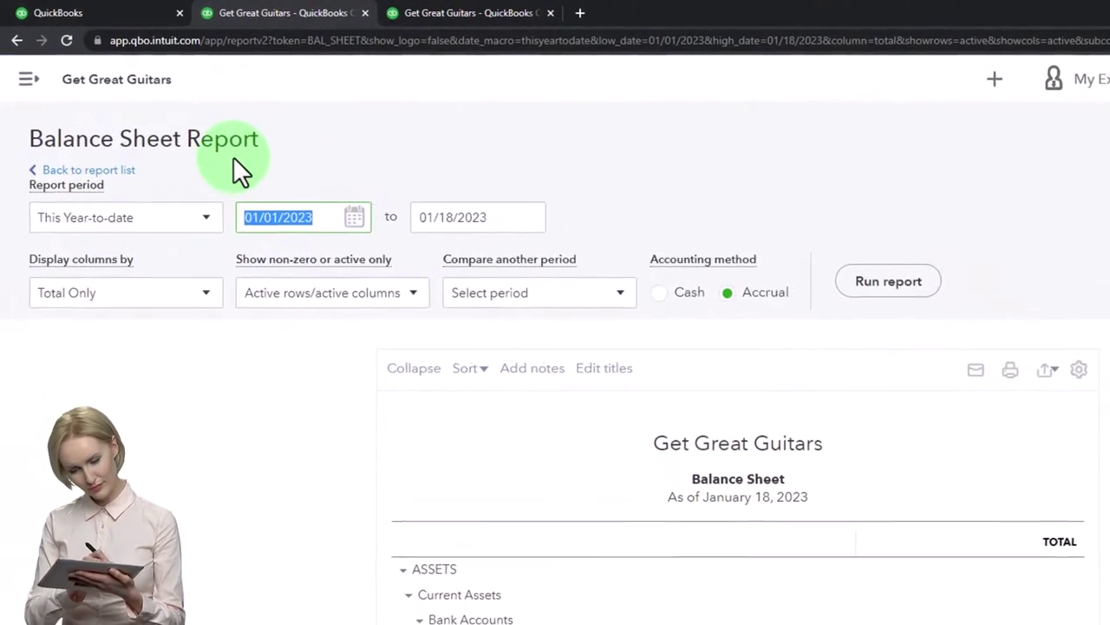
text(010123)
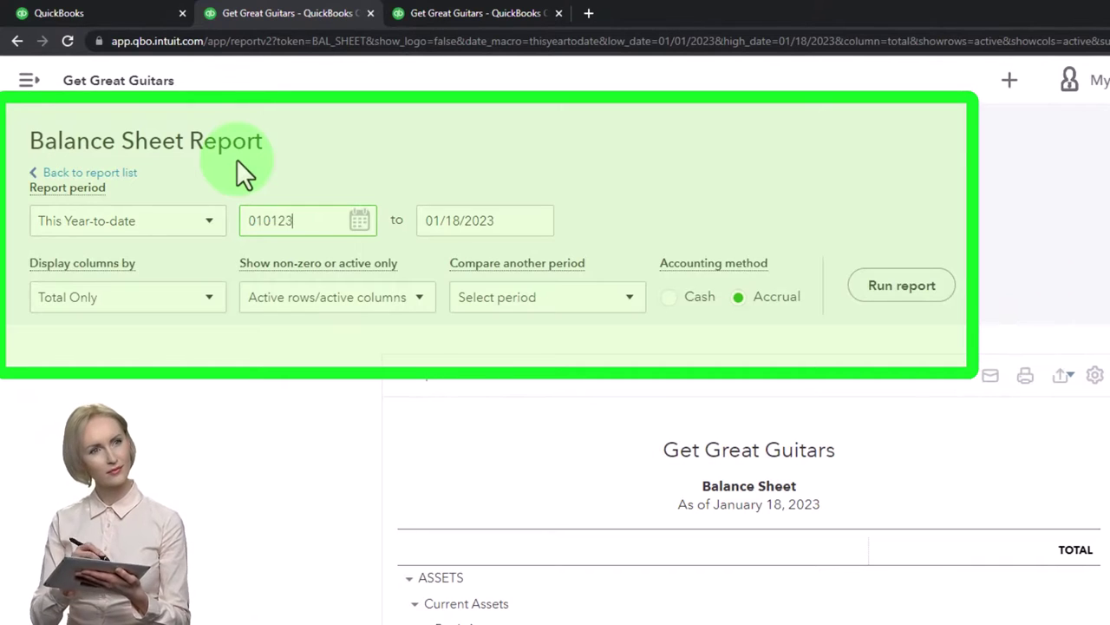
key(Tab)
text(123123)
key(Tab)
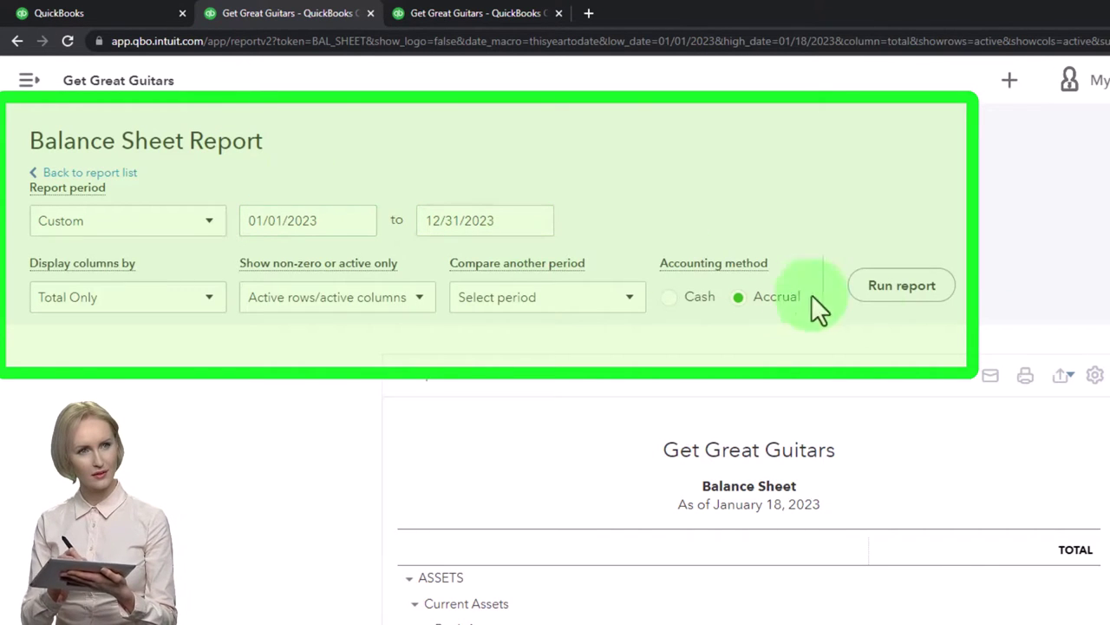
click(894, 291)
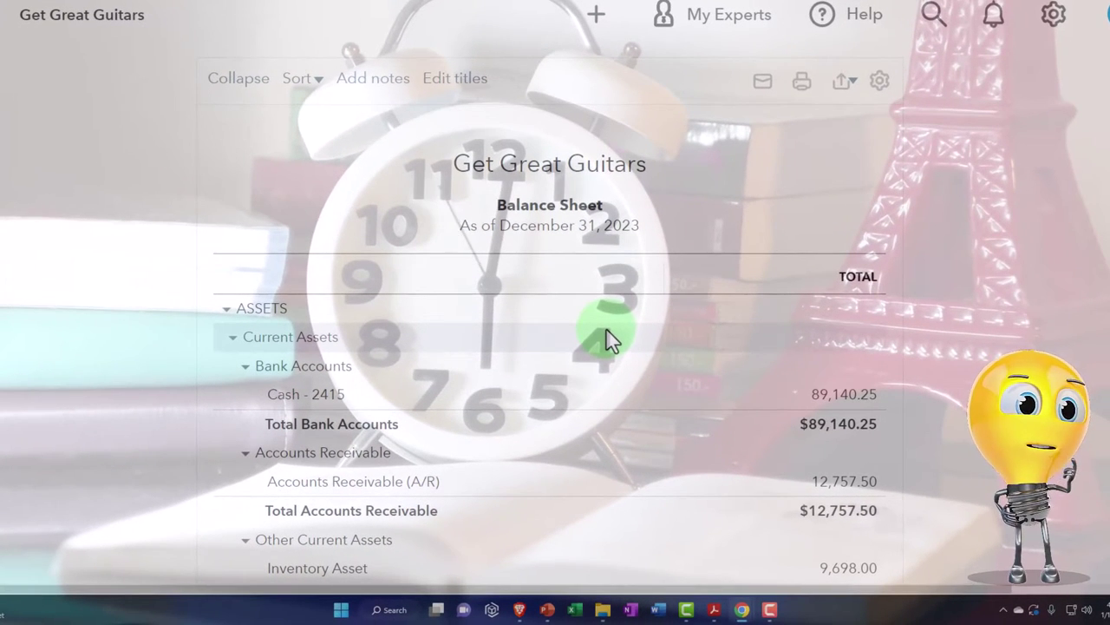
Step: Review the balance sheet's assets and liabilities, and examine the Profit and Loss report's income, payroll expenses and net income
scroll(607, 338, down, 2)
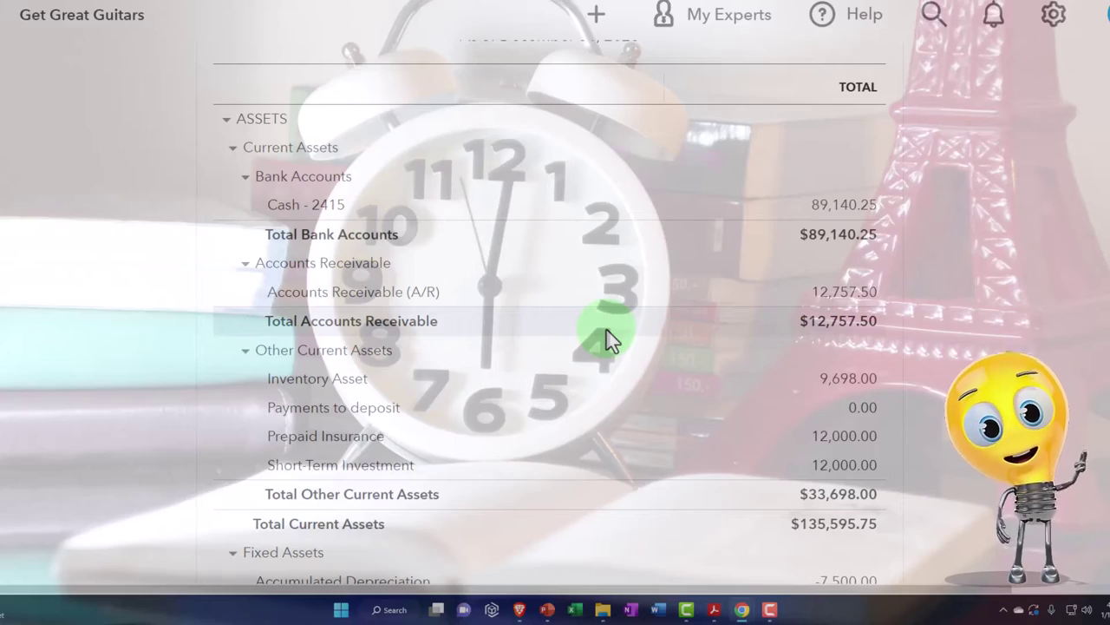
scroll(607, 339, down, 3)
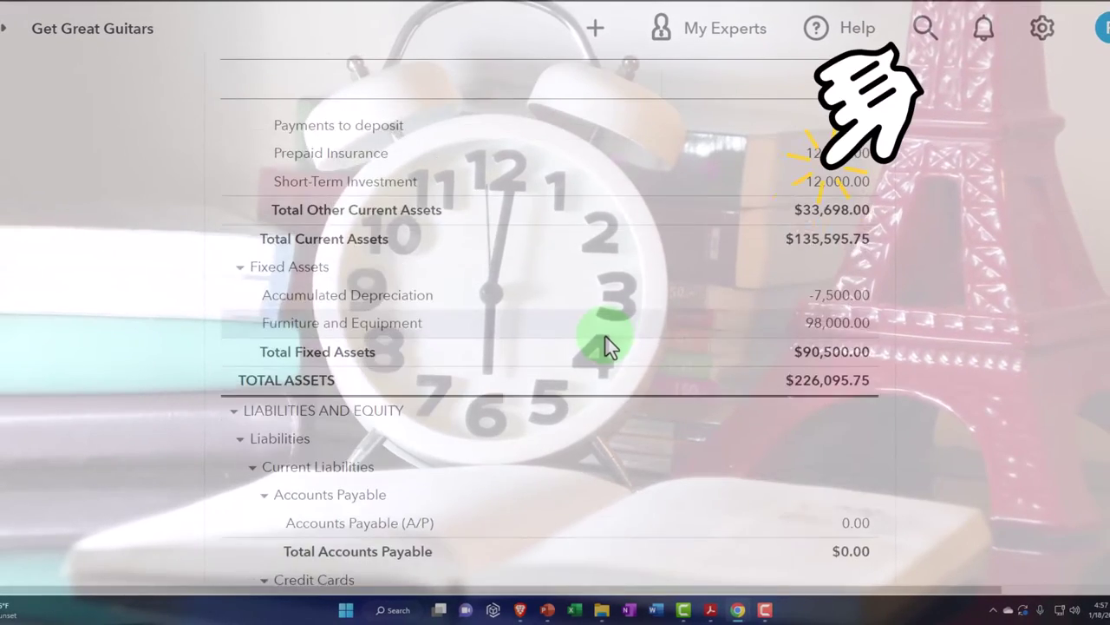
scroll(608, 346, down, 4)
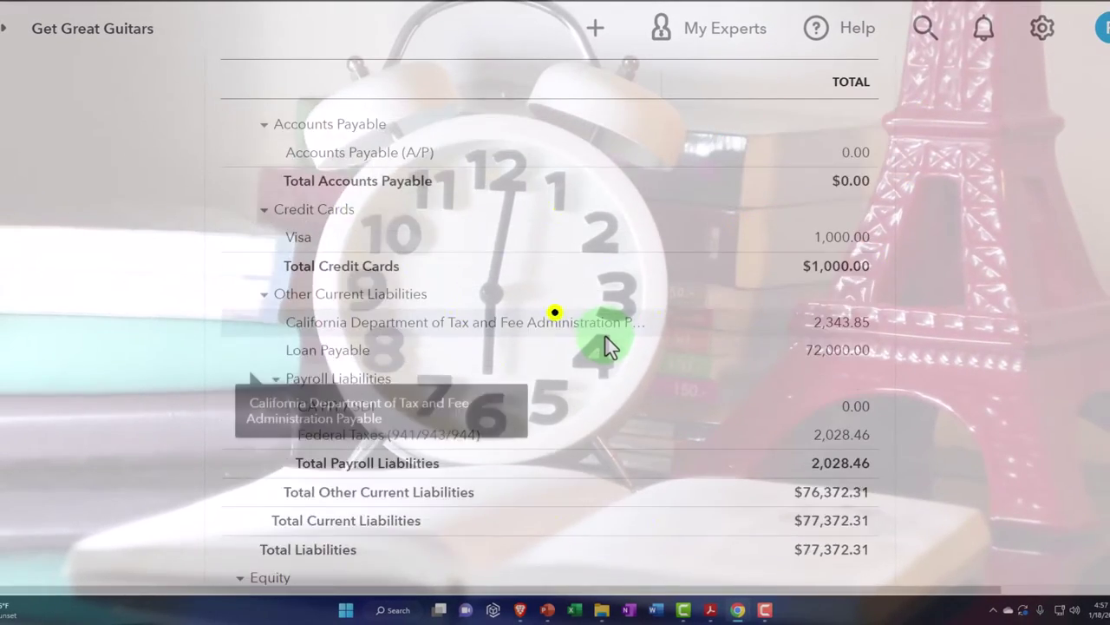
scroll(607, 345, down, 1)
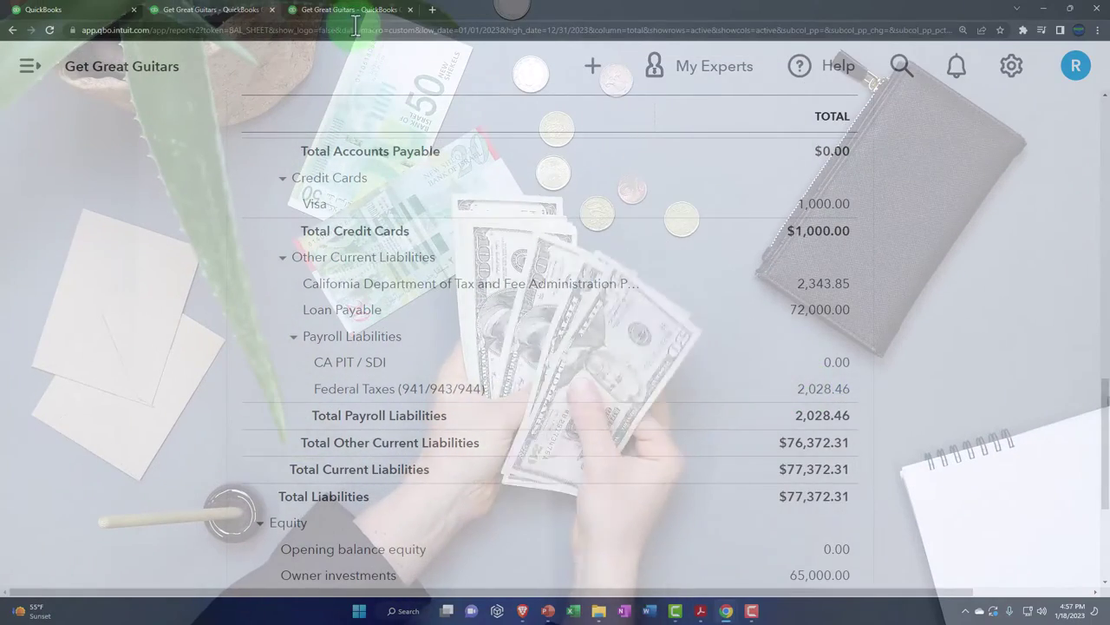
click(352, 18)
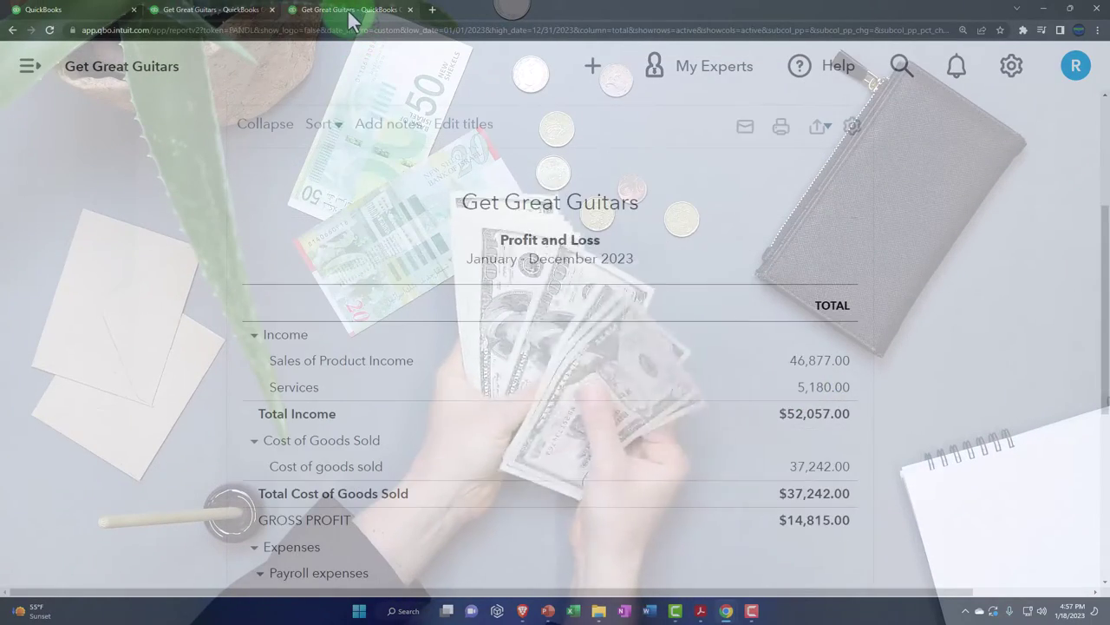
scroll(384, 323, down, 5)
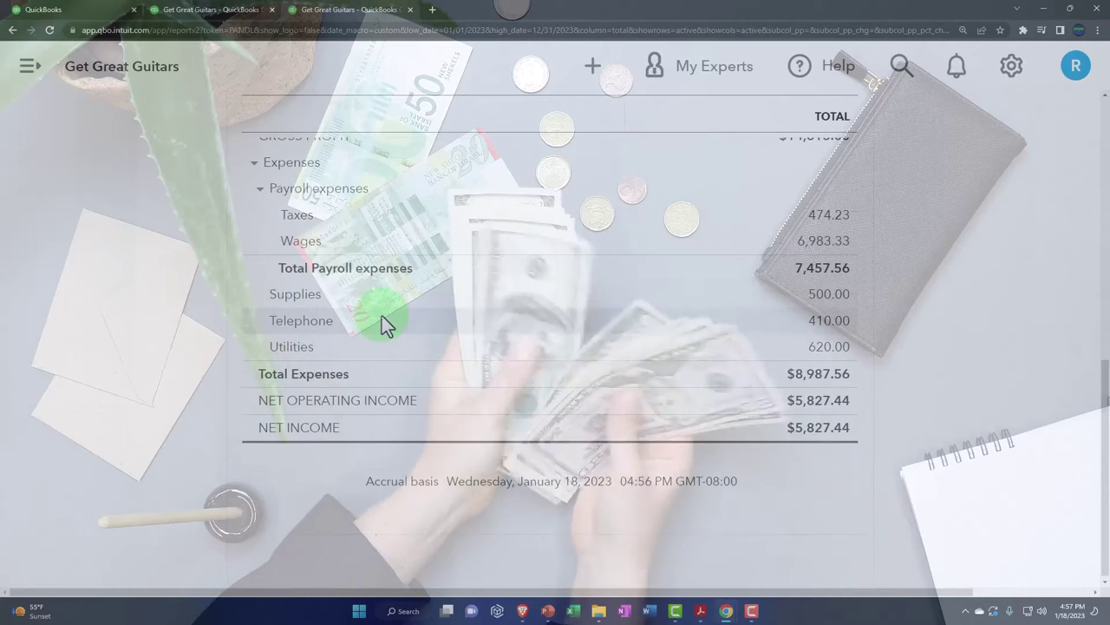
scroll(382, 316, up, 1)
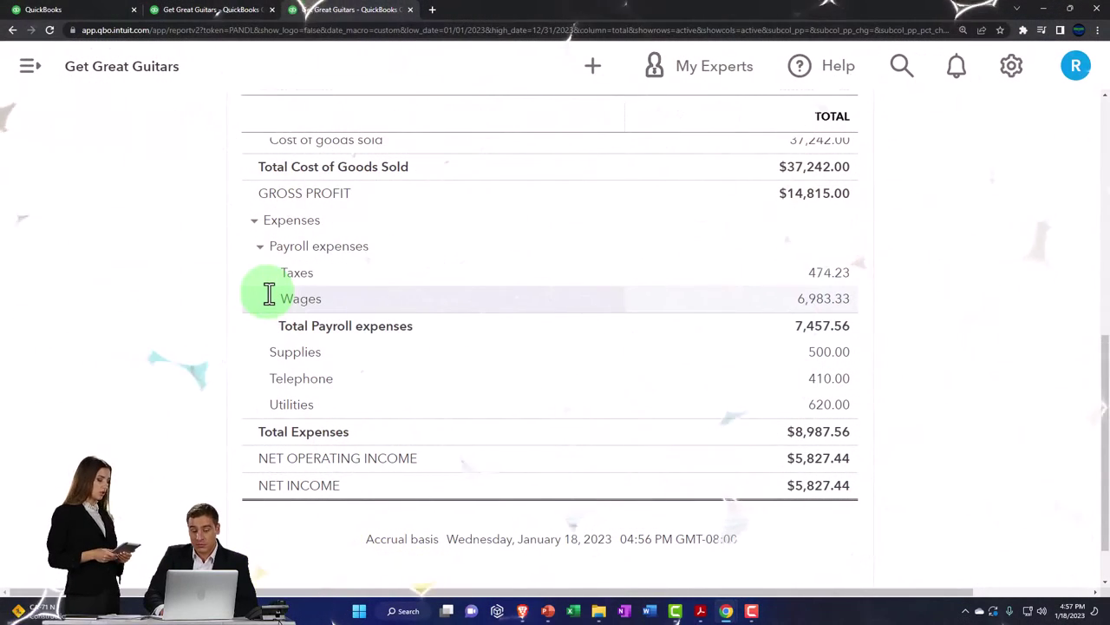
Step: Examine the payroll liabilities in the 2023 Balance Sheet tab and return to the company dashboard tab
click(227, 18)
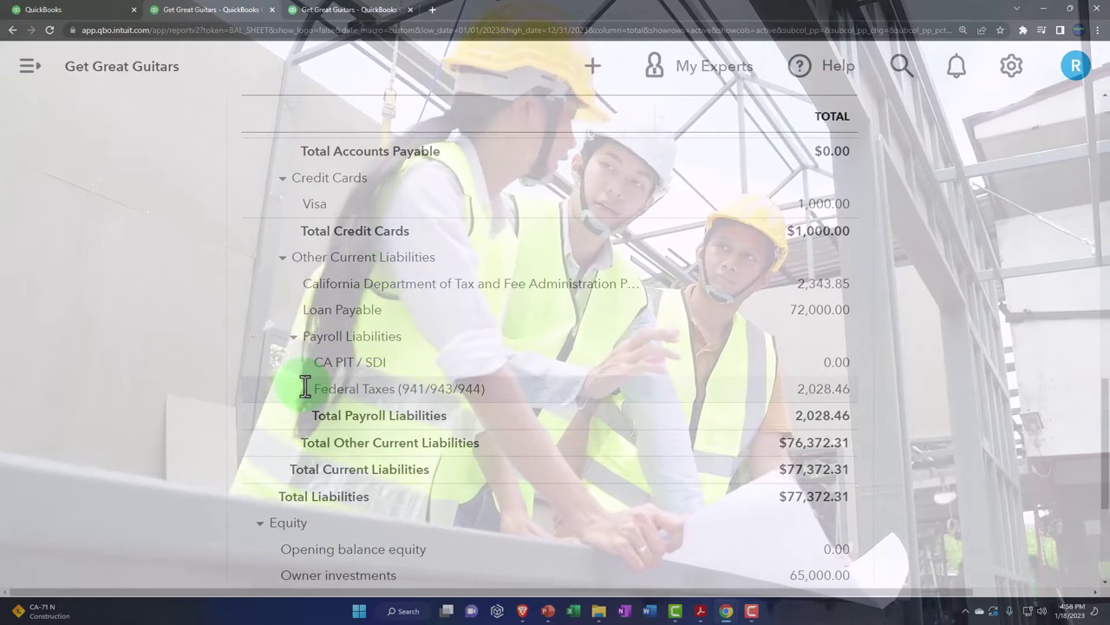
click(91, 8)
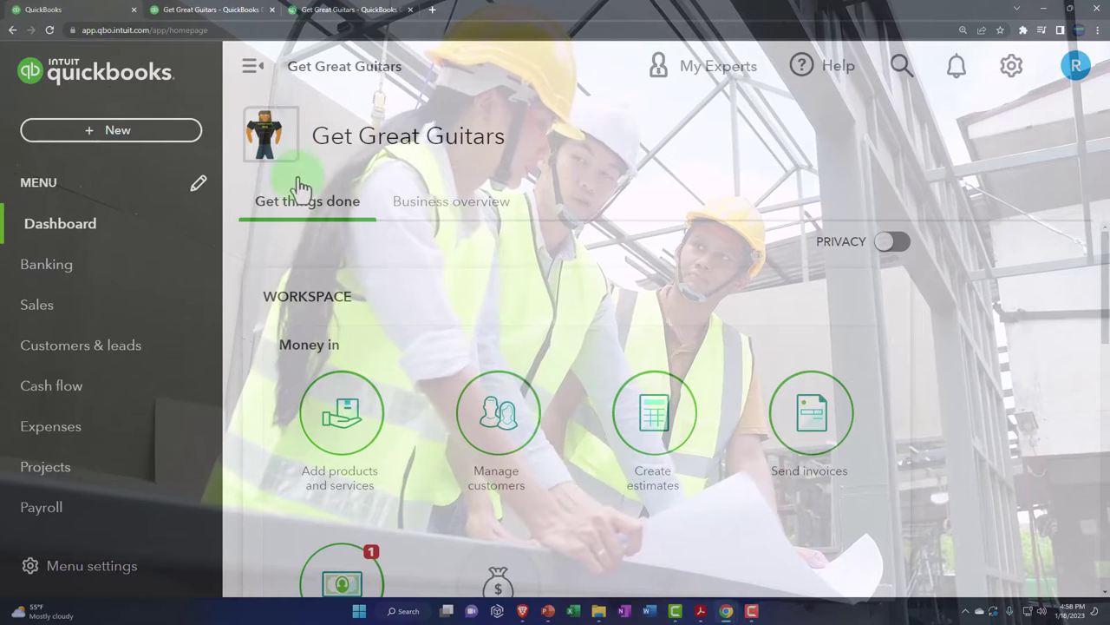
key(ctrl+minus)
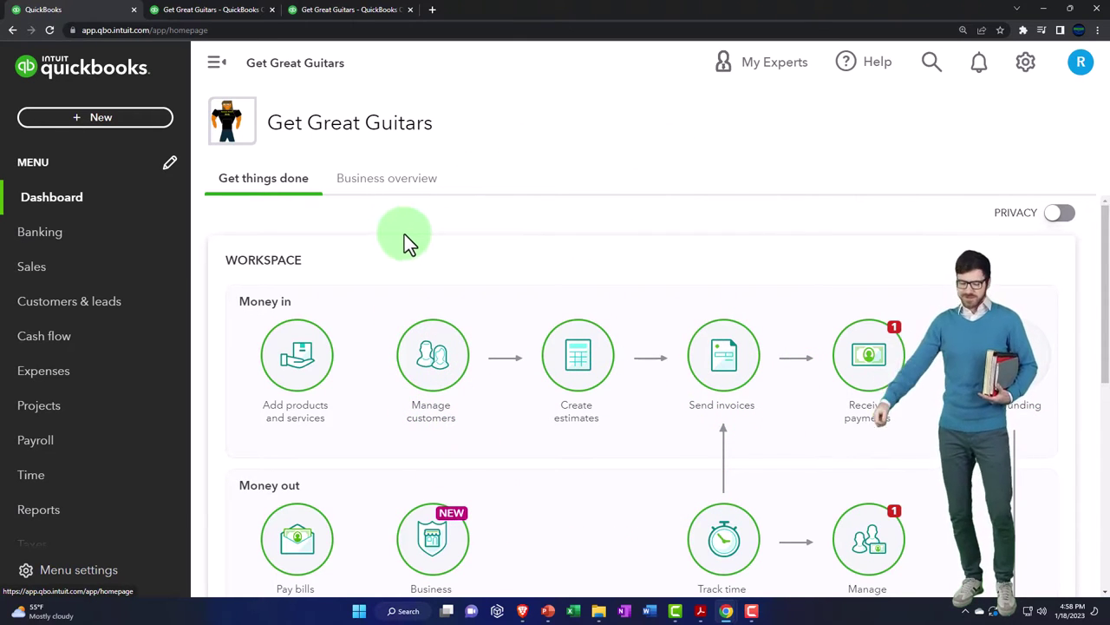
Step: Look over the company settings options, close them and open the Payroll overview
click(1027, 76)
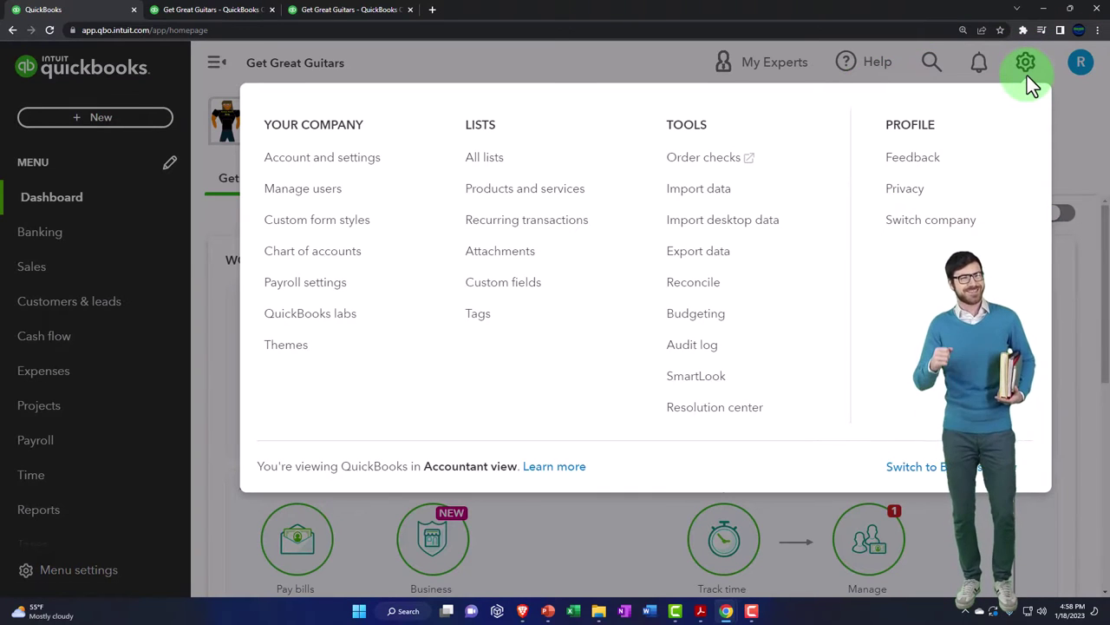
click(559, 66)
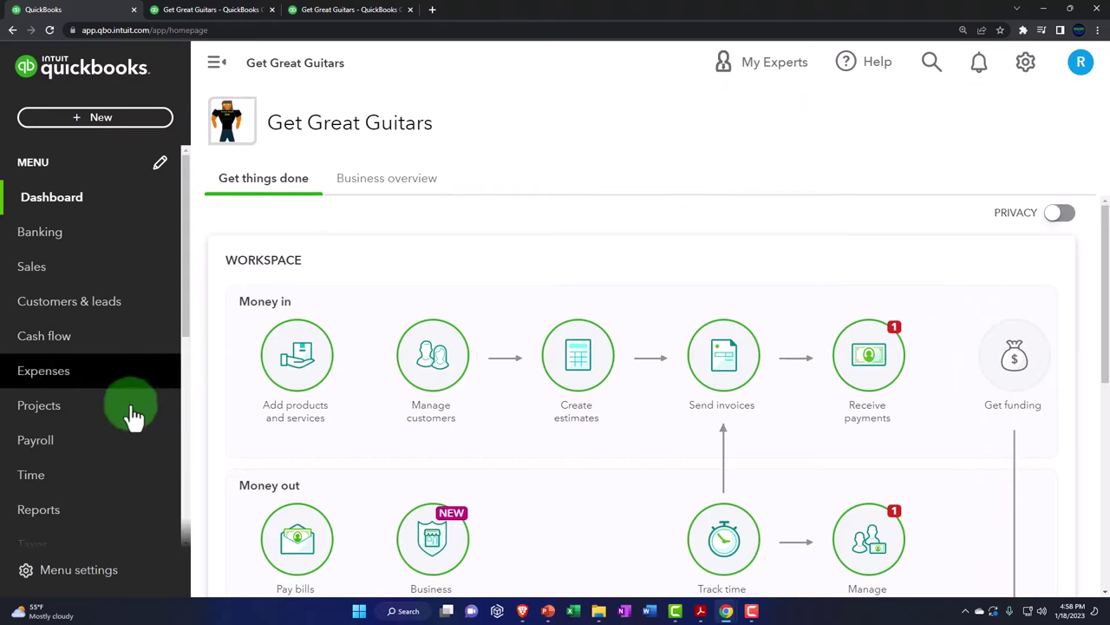
click(67, 451)
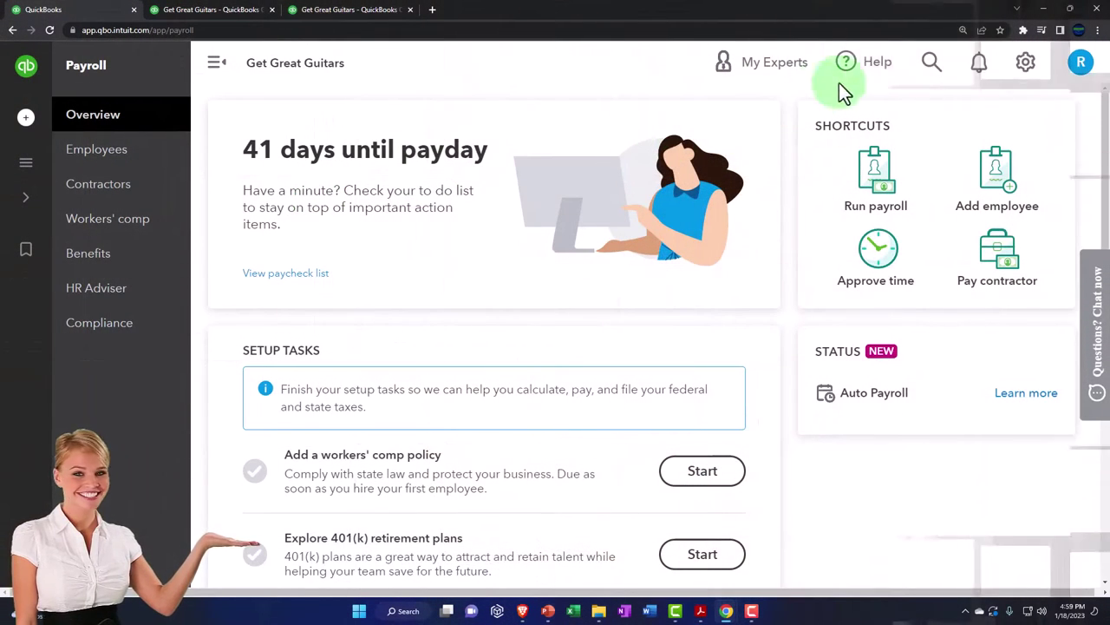
Step: Open the Payroll Settings and look through the sections from General tax to Accounting
click(1026, 71)
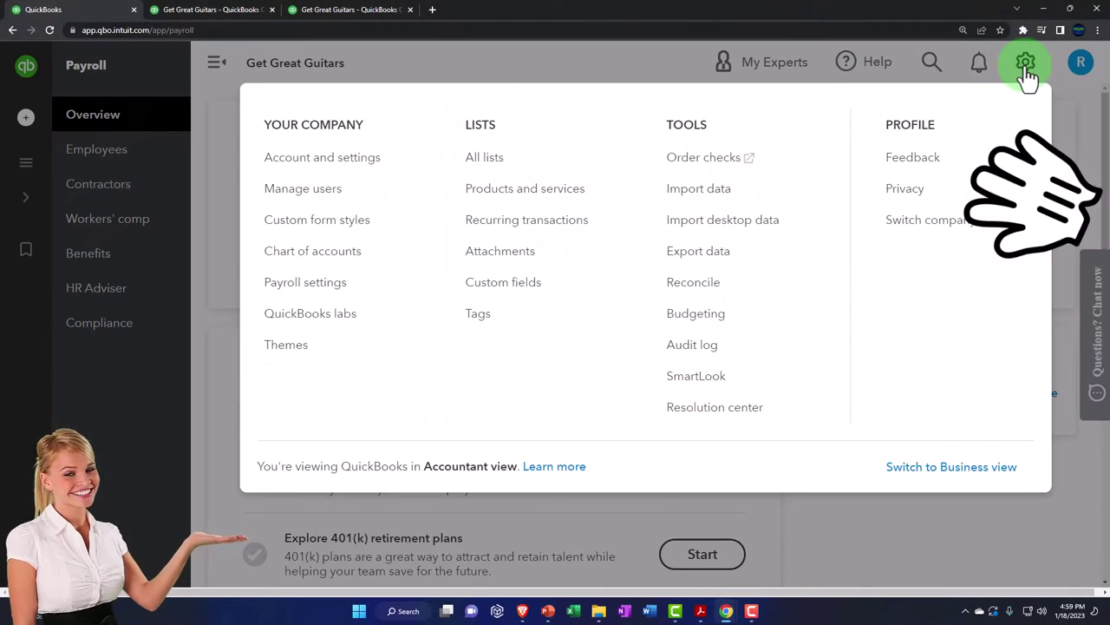
click(330, 284)
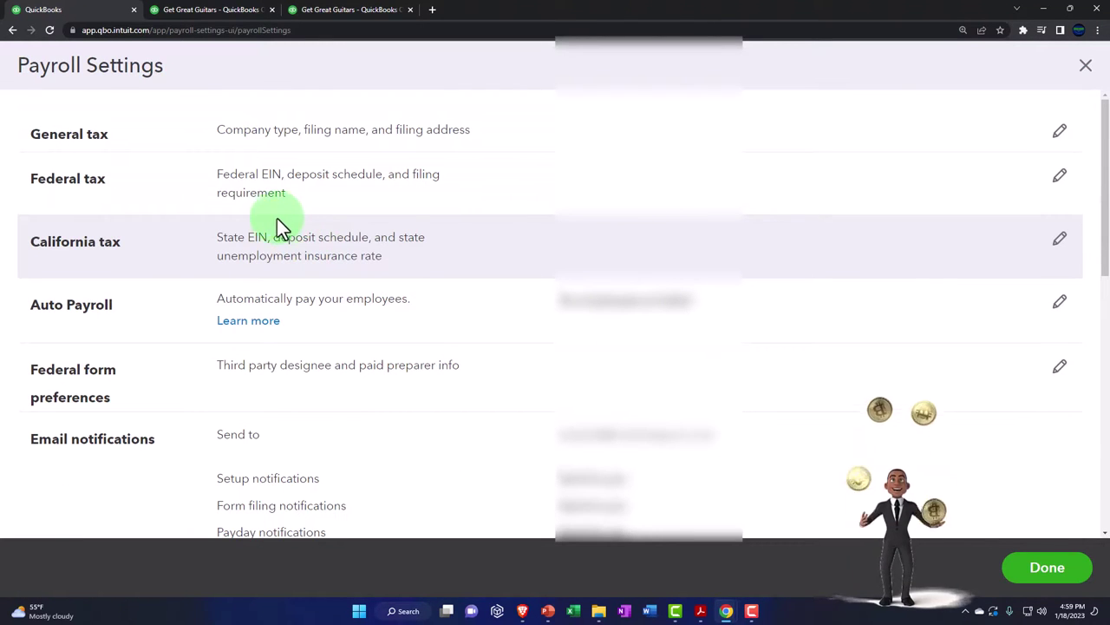
scroll(214, 218, down, 5)
scroll(214, 218, down, 3)
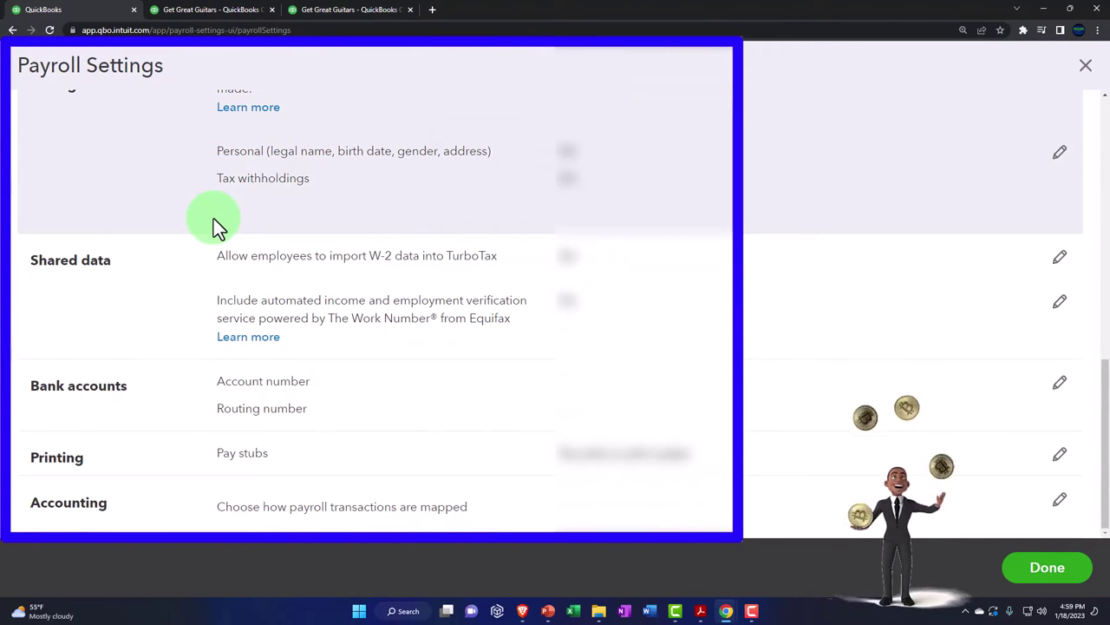
scroll(217, 225, up, 3)
scroll(217, 227, up, 10)
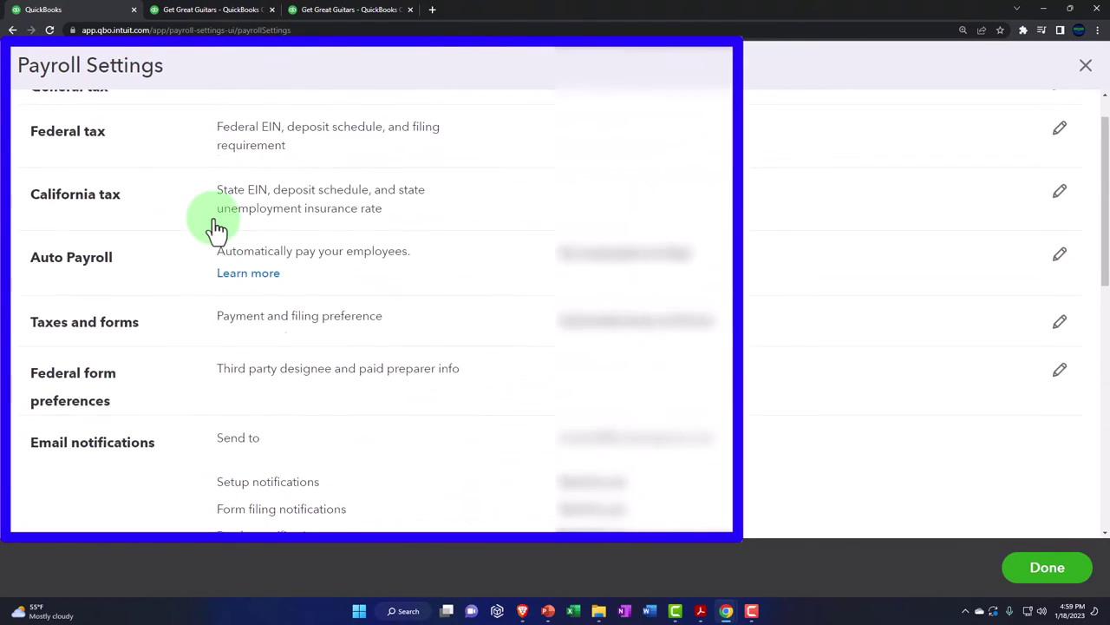
Step: Open the General tax info, view the legal name, address and company type options, and close it without changes
click(92, 129)
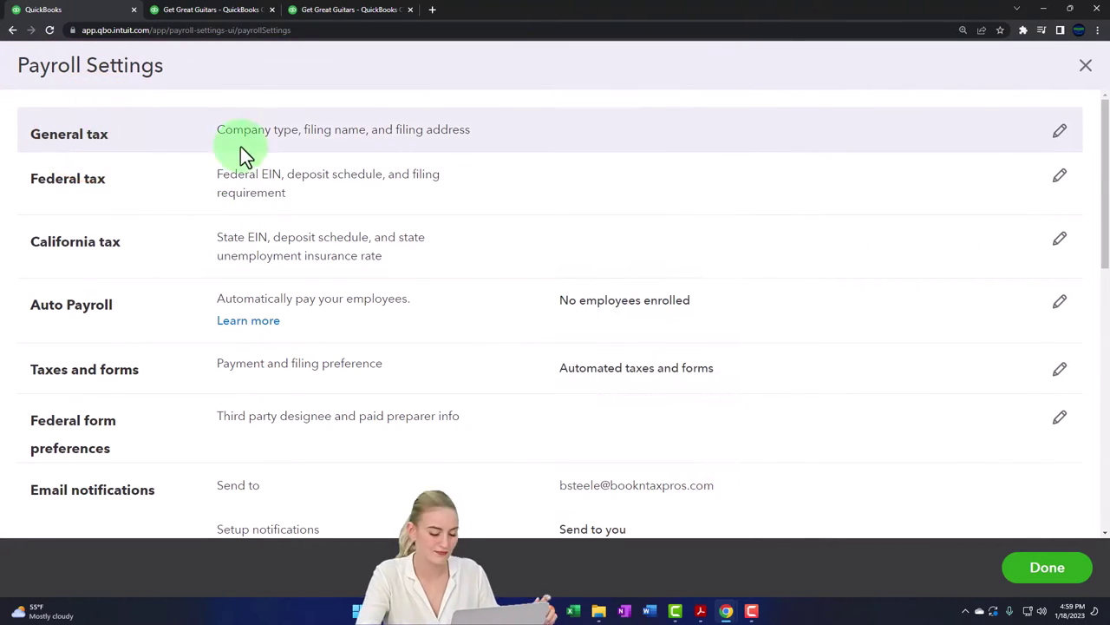
click(1060, 132)
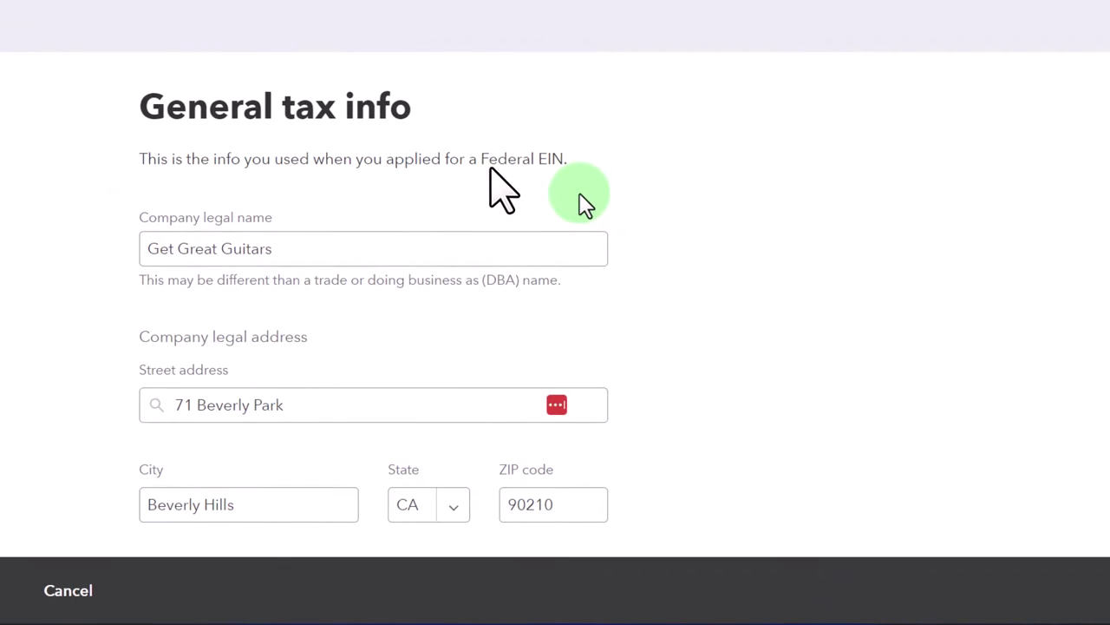
scroll(586, 204, down, 2)
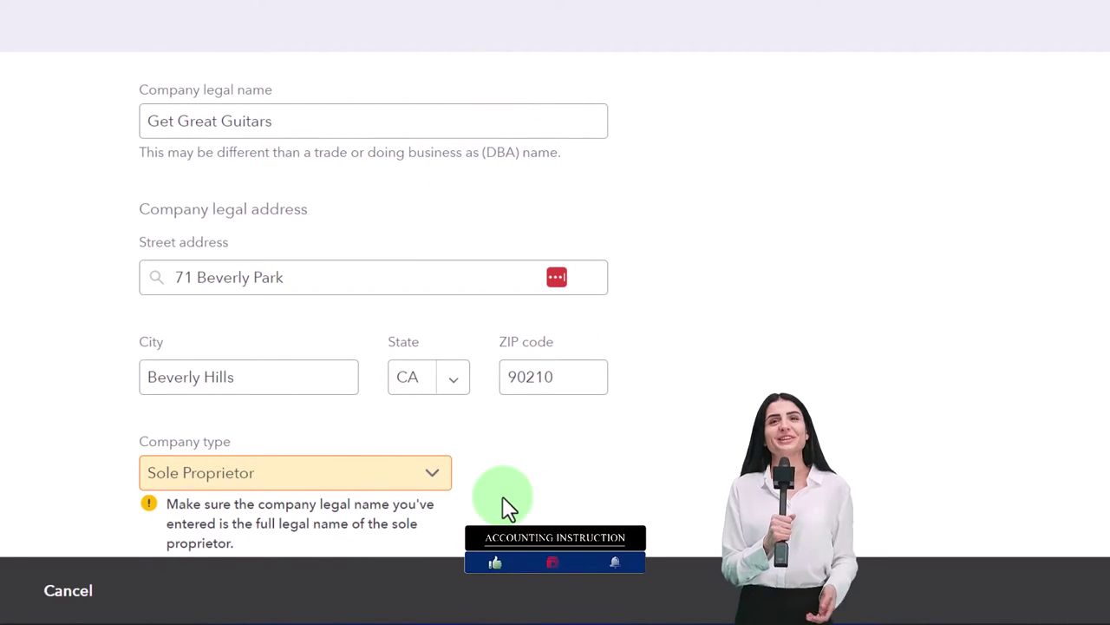
click(434, 475)
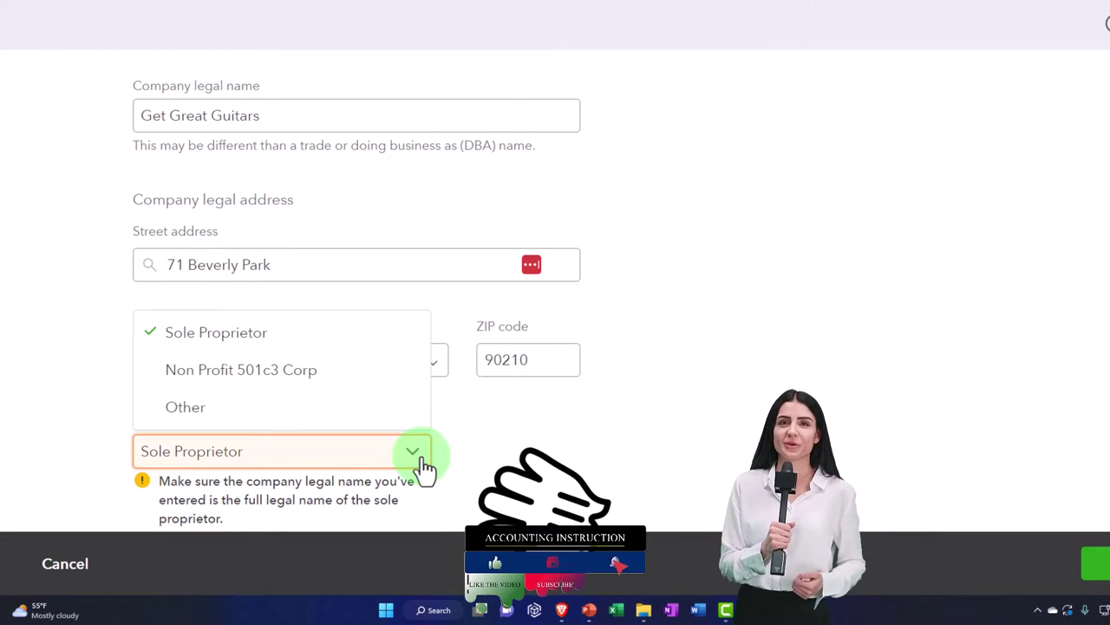
click(425, 466)
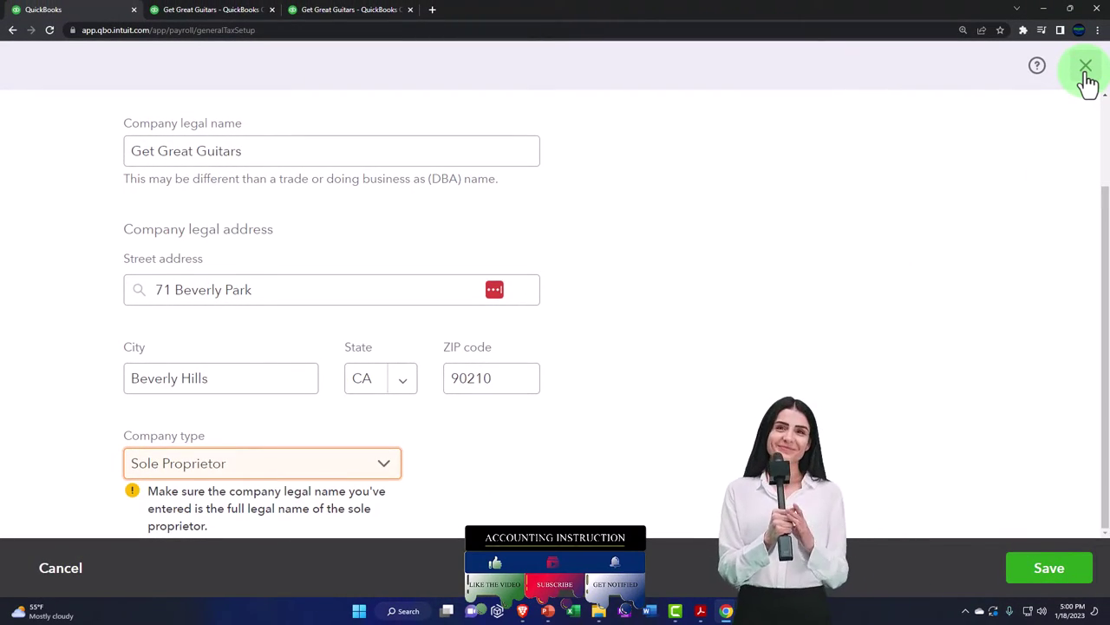
click(1087, 76)
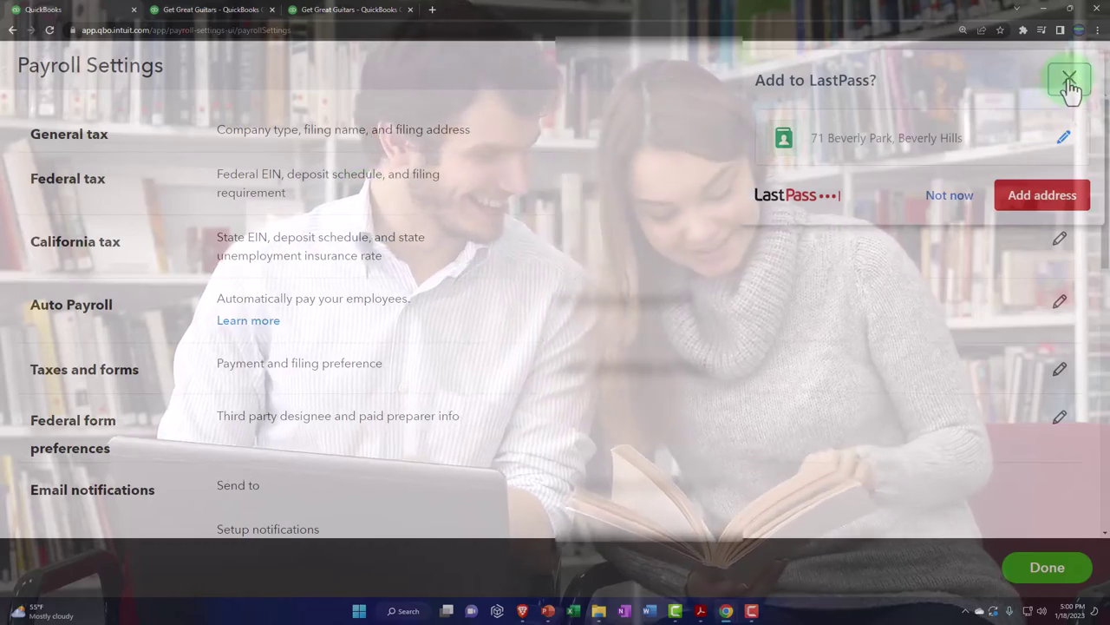
Step: Open the Federal tax info for editing and go to the Employer Identification Number field
click(1065, 182)
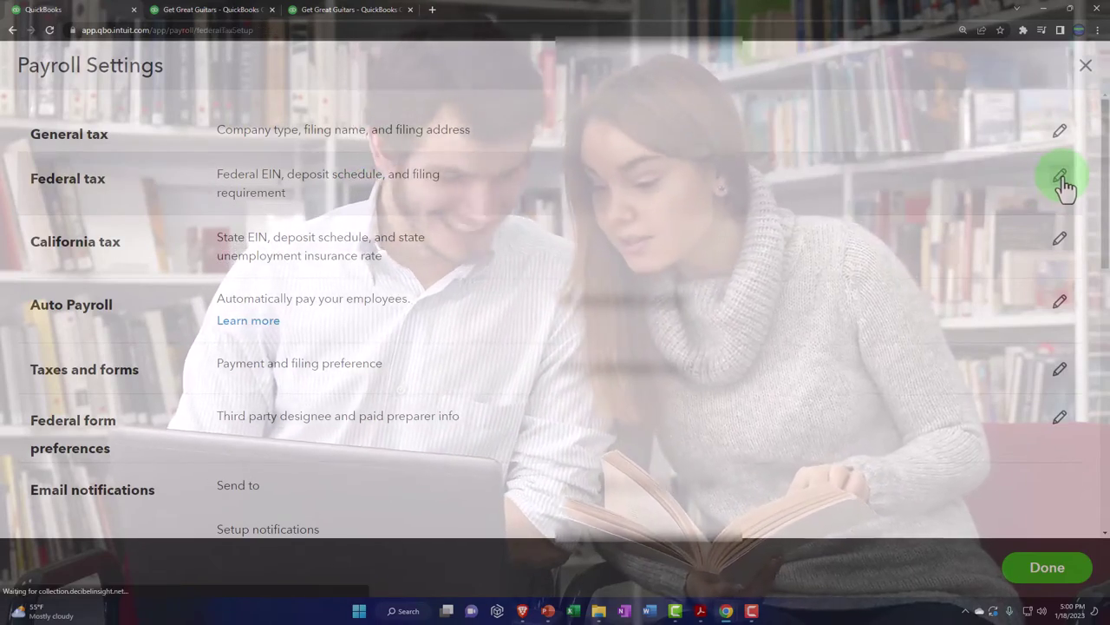
click(1063, 182)
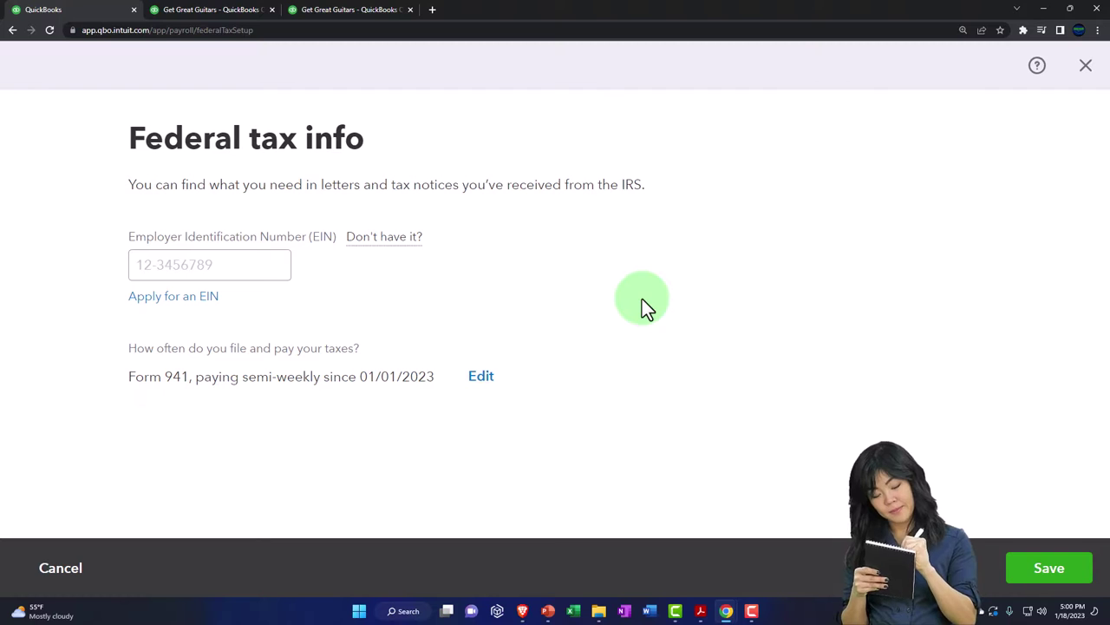
click(193, 268)
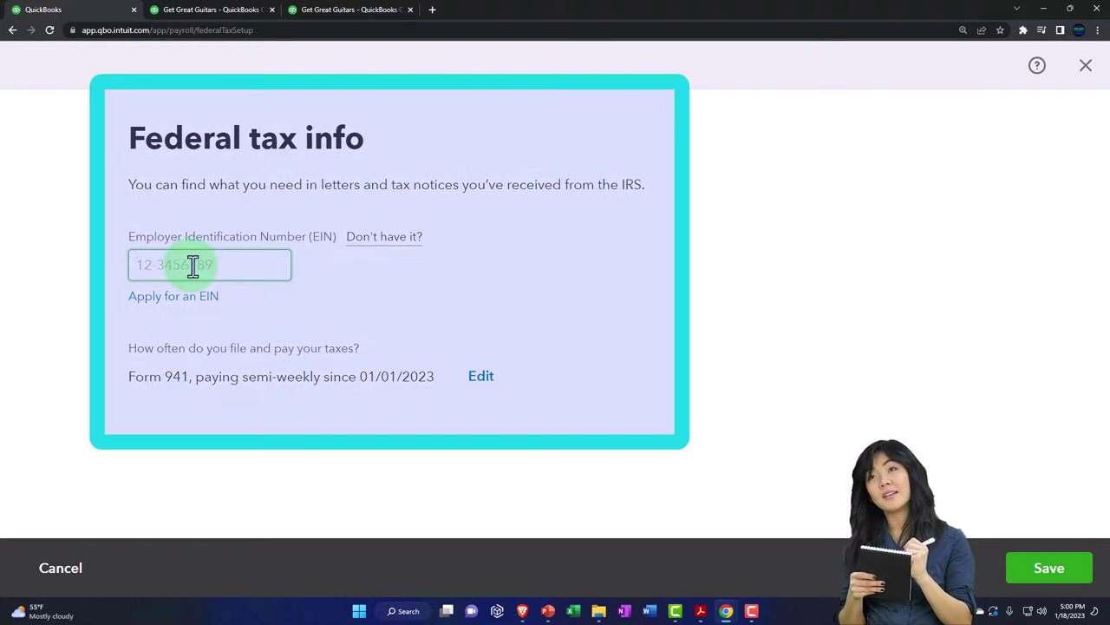
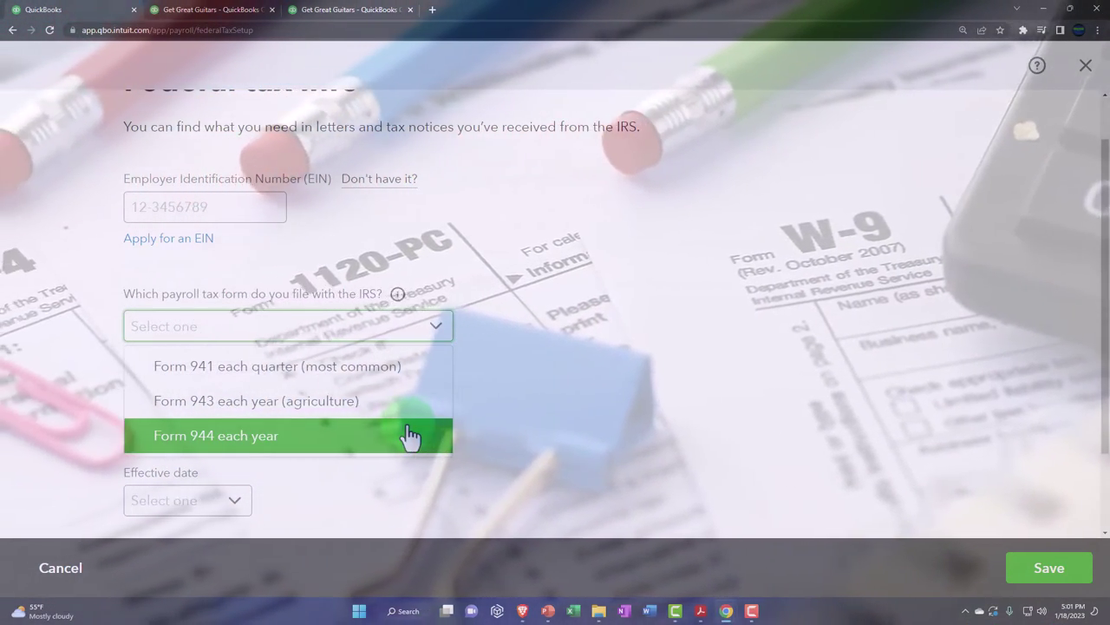
Step: Choose "Form 941 each quarter (most common)" as the payroll tax form filed with the IRS
click(541, 388)
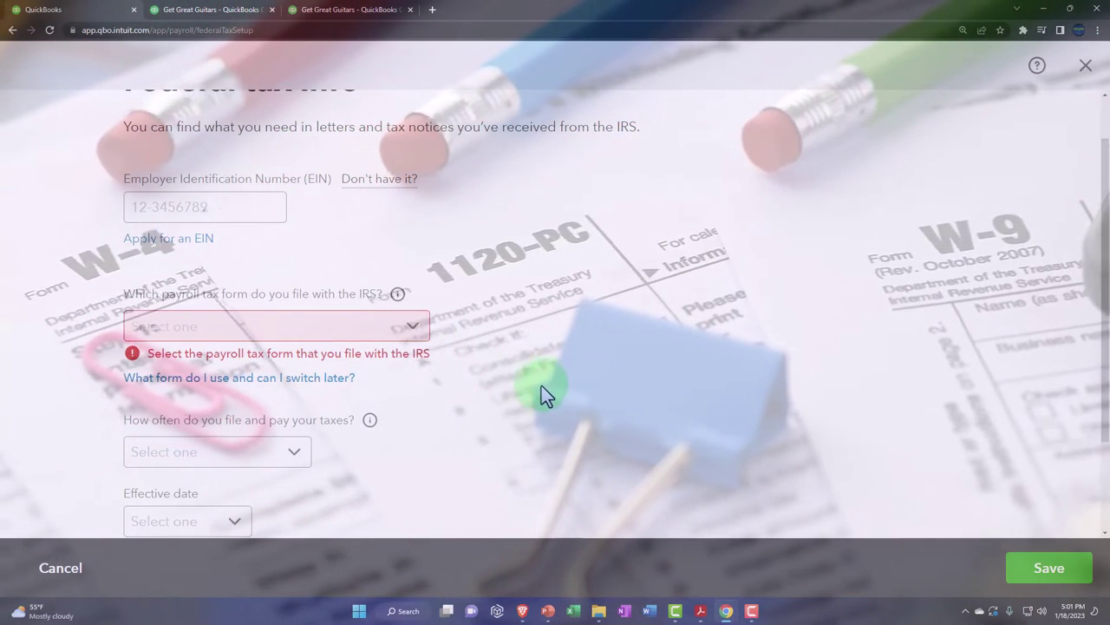
click(413, 333)
click(379, 371)
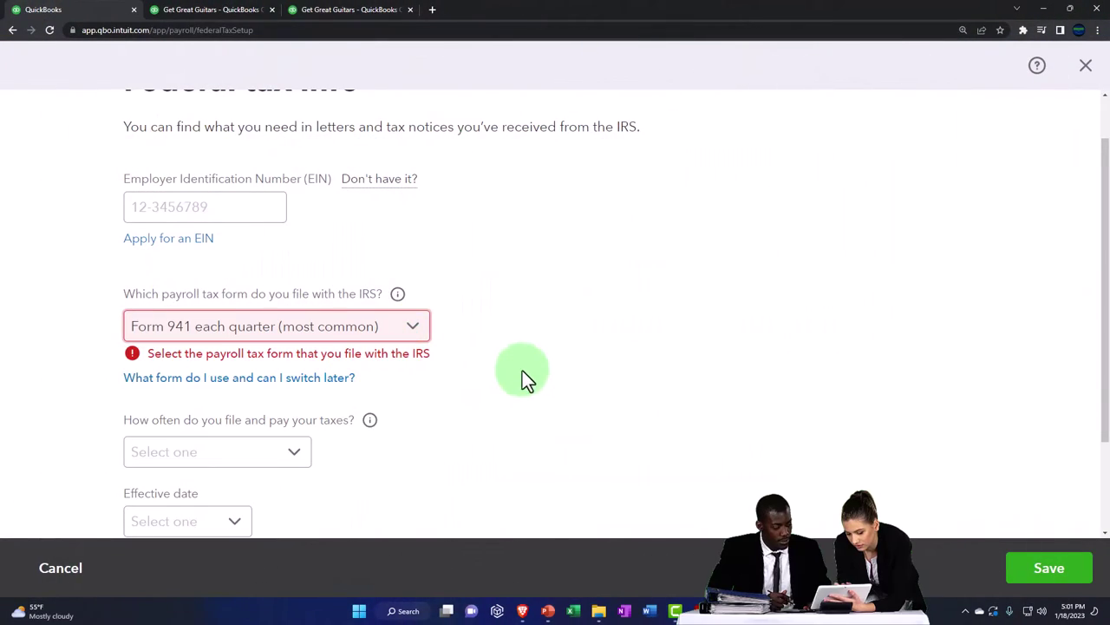
Step: Set the federal tax payment frequency to Monthly with an effective date of 01/01/2022, and save the federal tax info
scroll(524, 371, down, 1)
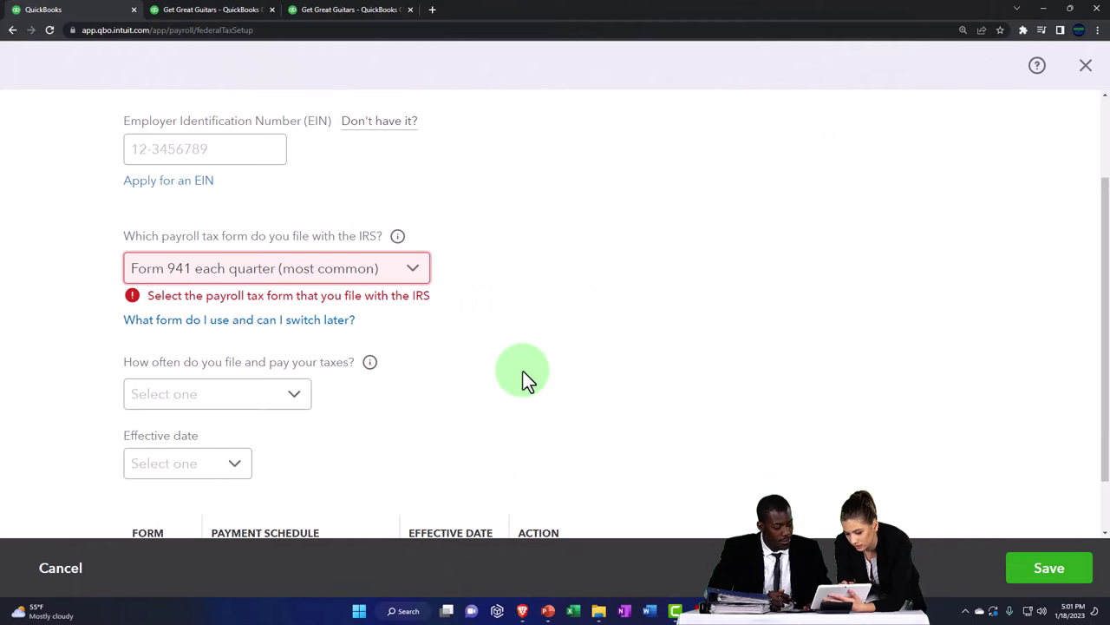
scroll(399, 390, down, 1)
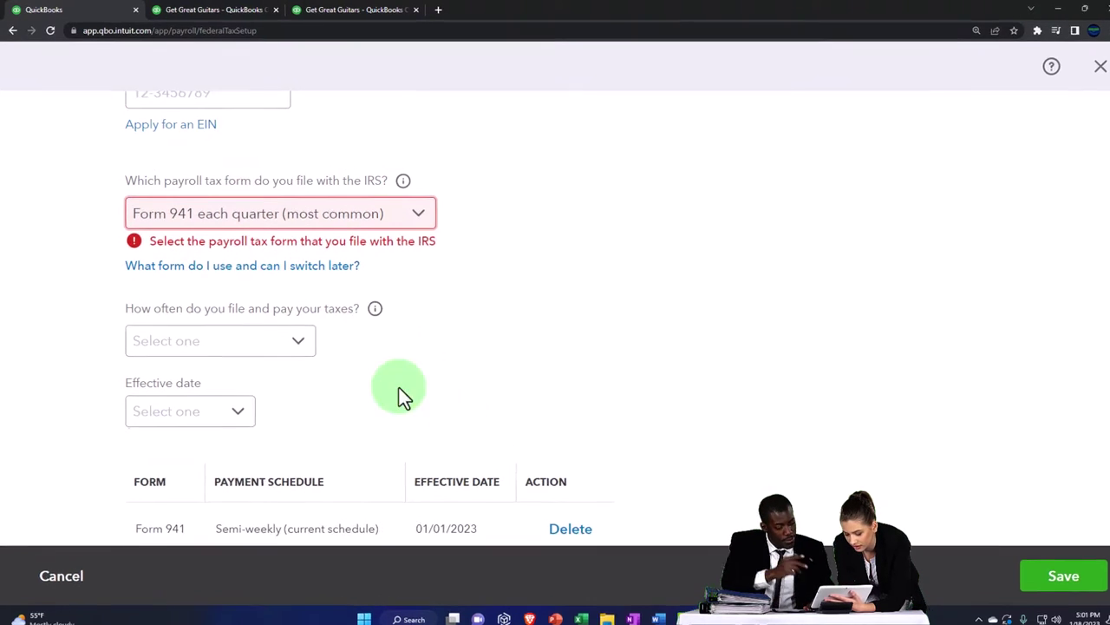
click(298, 330)
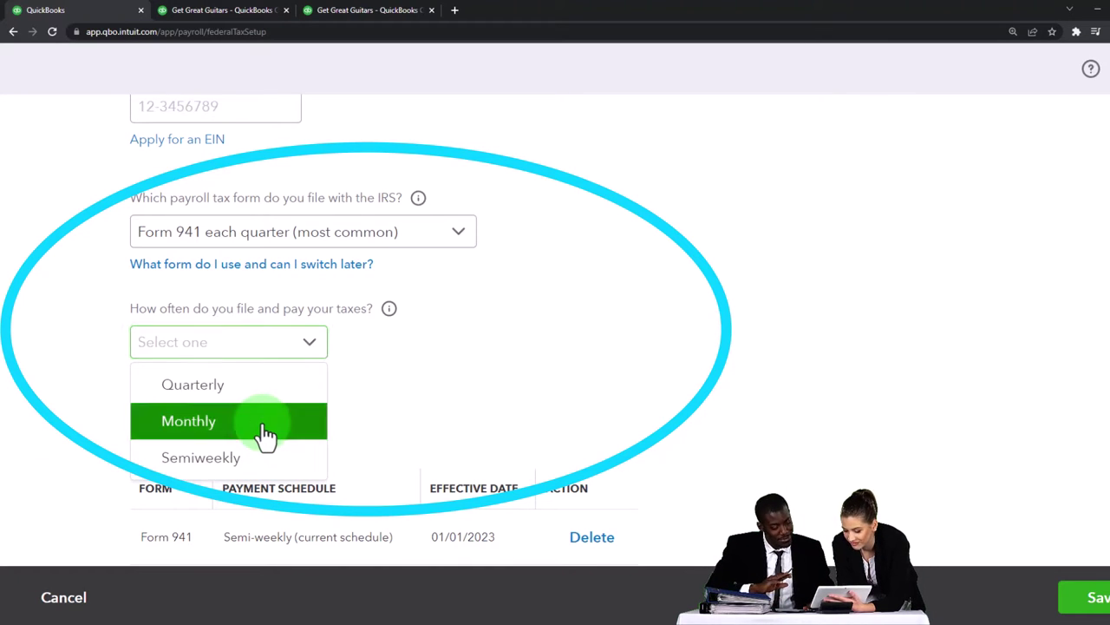
click(264, 432)
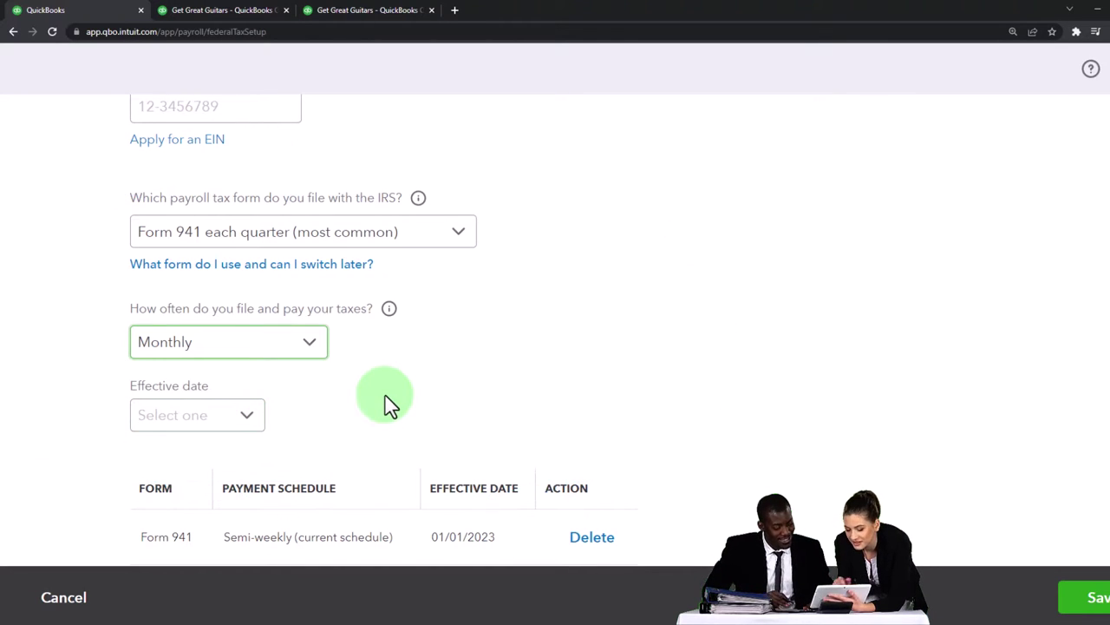
click(247, 416)
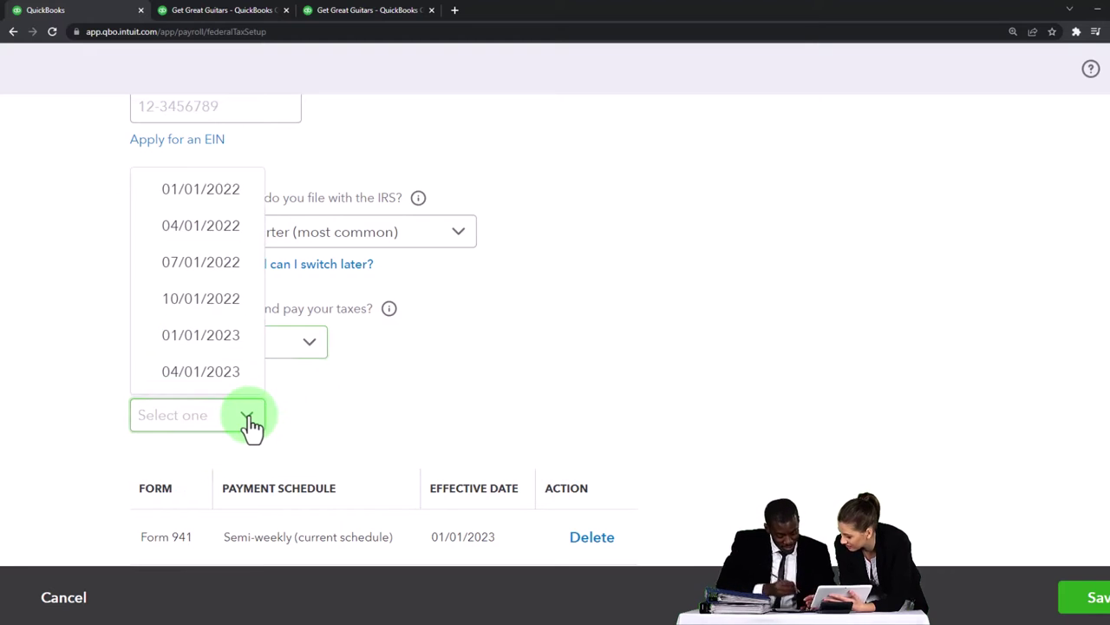
click(203, 195)
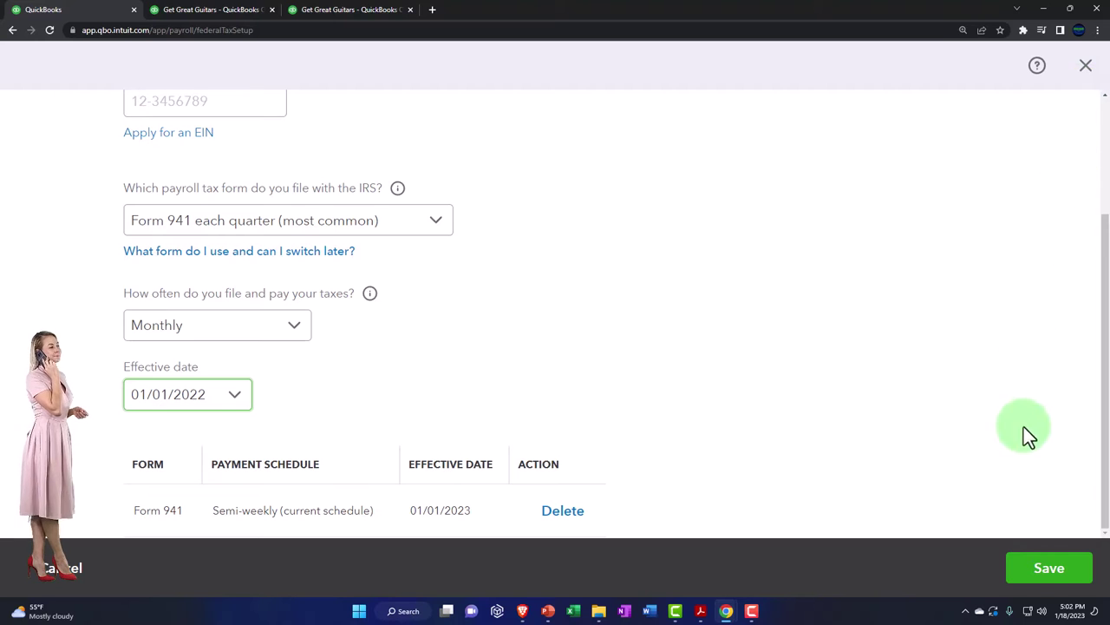
click(1050, 568)
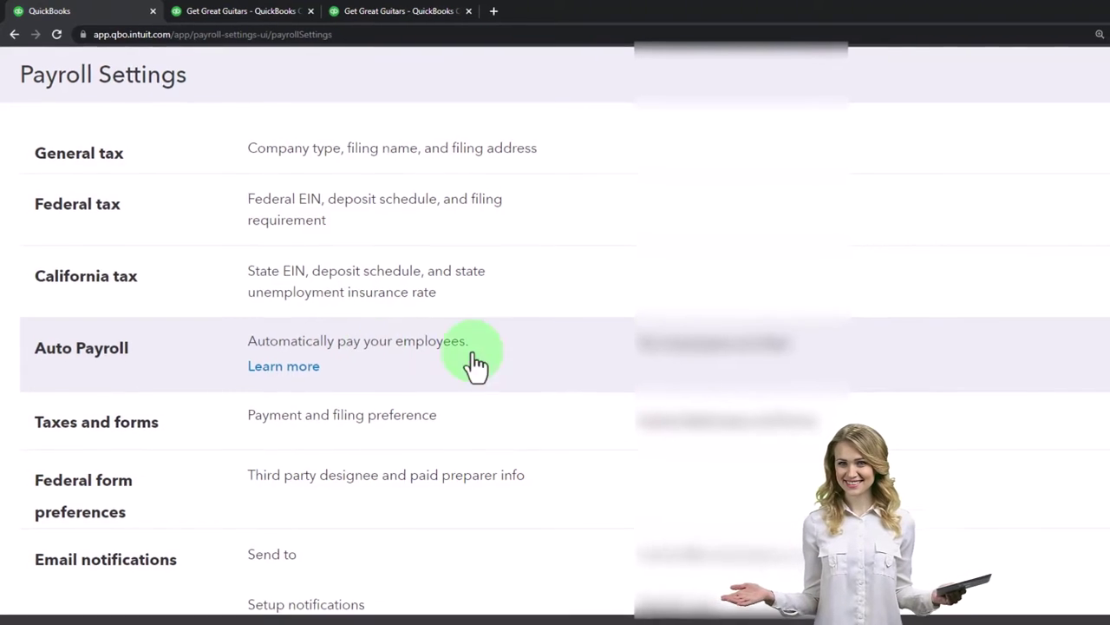
Step: Open the Auto Payroll setup, review which employees can be enrolled, and close it without changes
click(1058, 305)
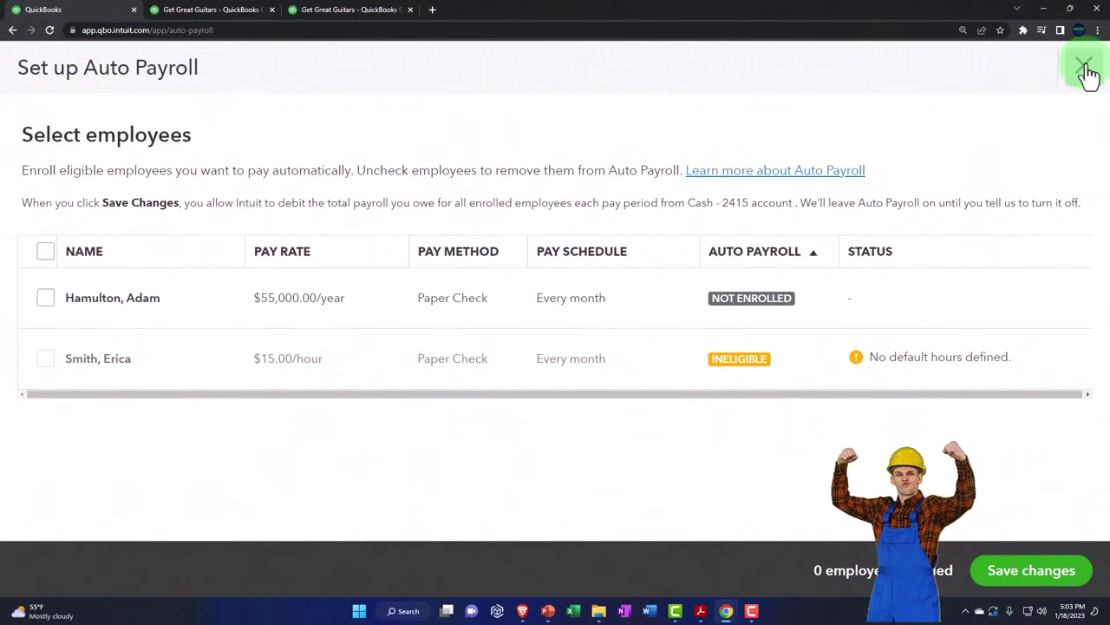
click(1085, 70)
scroll(1017, 168, up, 3)
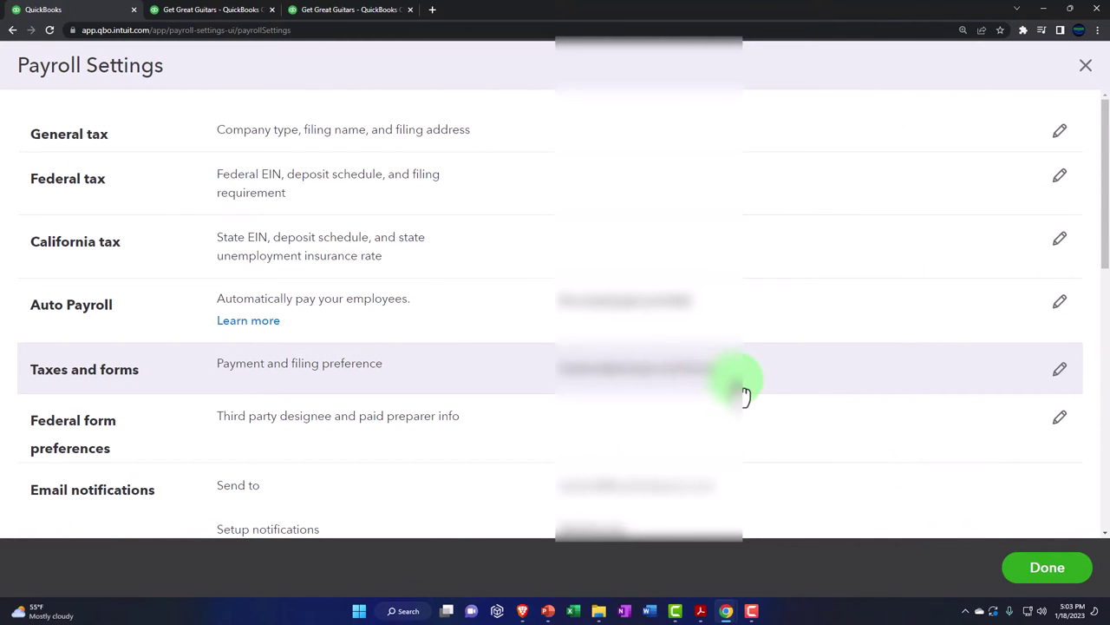
Step: Open the Taxes and forms preference for editing and review the Automate taxes and forms option
scroll(744, 394, down, 1)
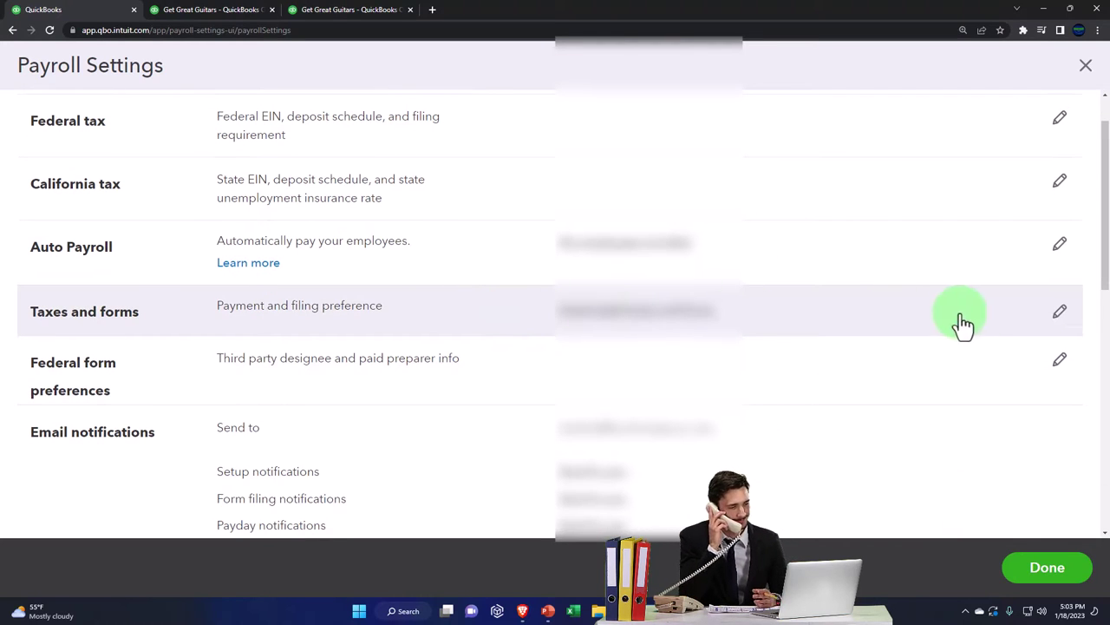
click(1061, 314)
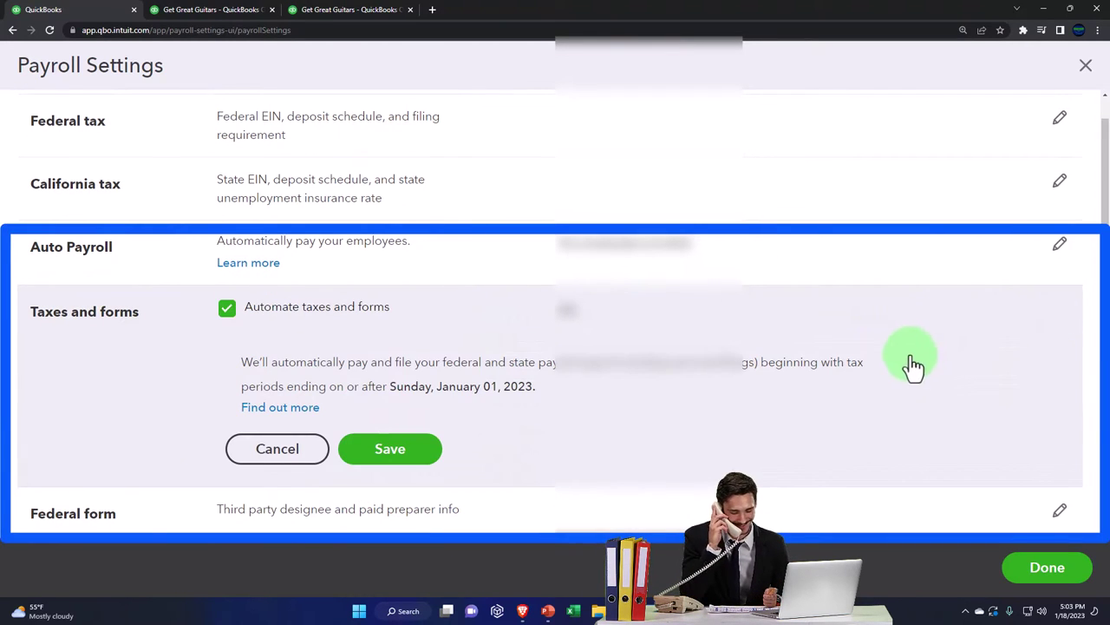
scroll(884, 367, down, 1)
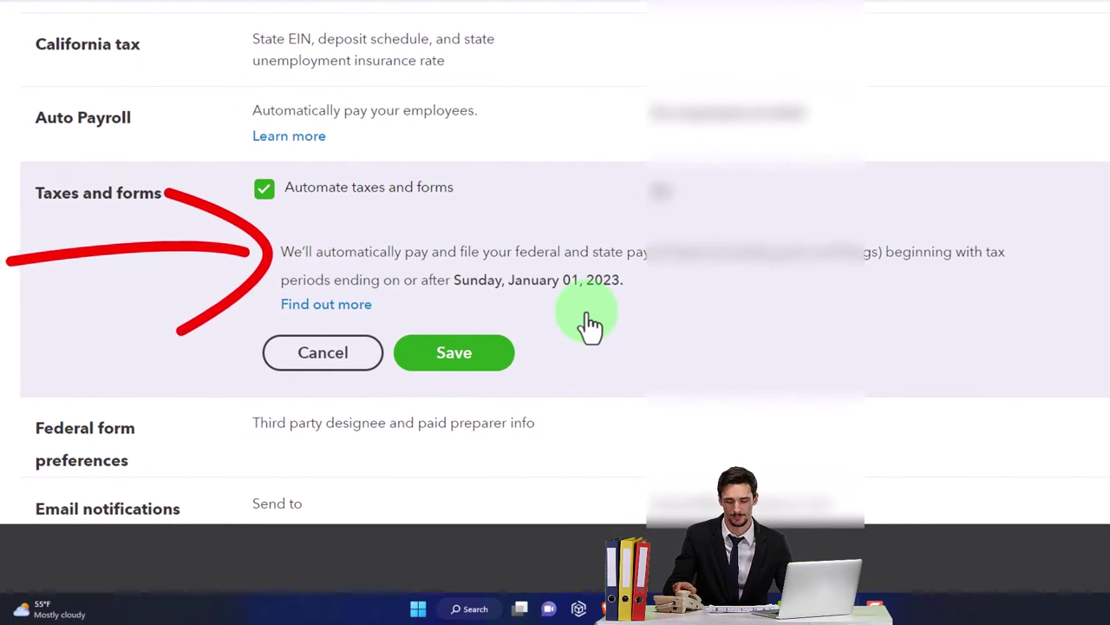
scroll(590, 327, down, 1)
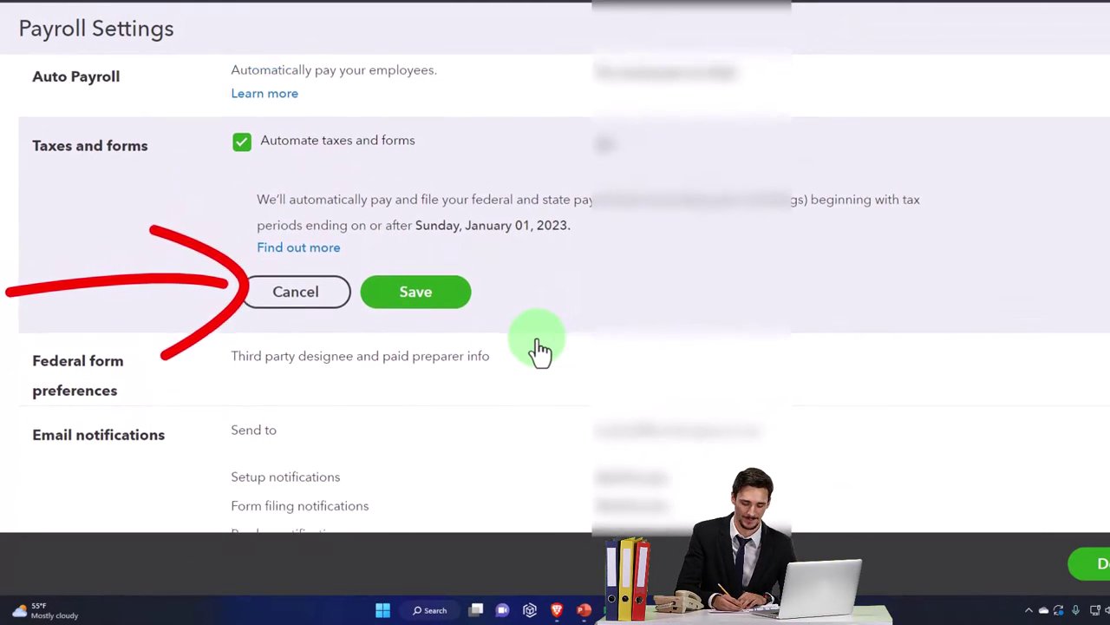
scroll(540, 349, down, 1)
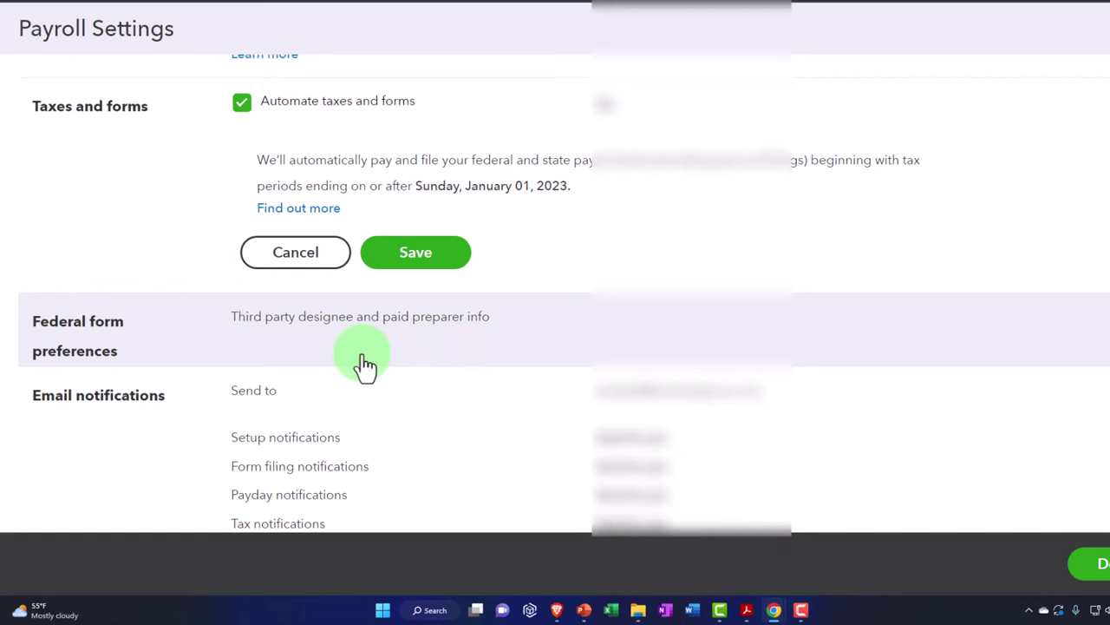
Step: Review the third-party designee and paid preparer options in Federal Form Preferences, including the designee's Yes fields, and close without saving
click(1109, 319)
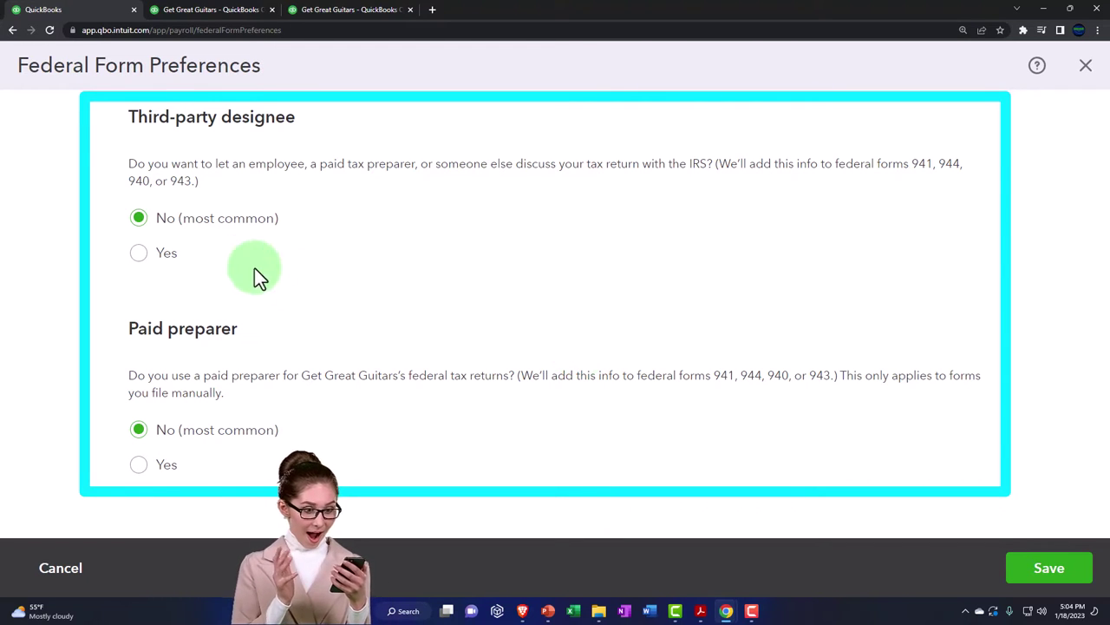
click(149, 257)
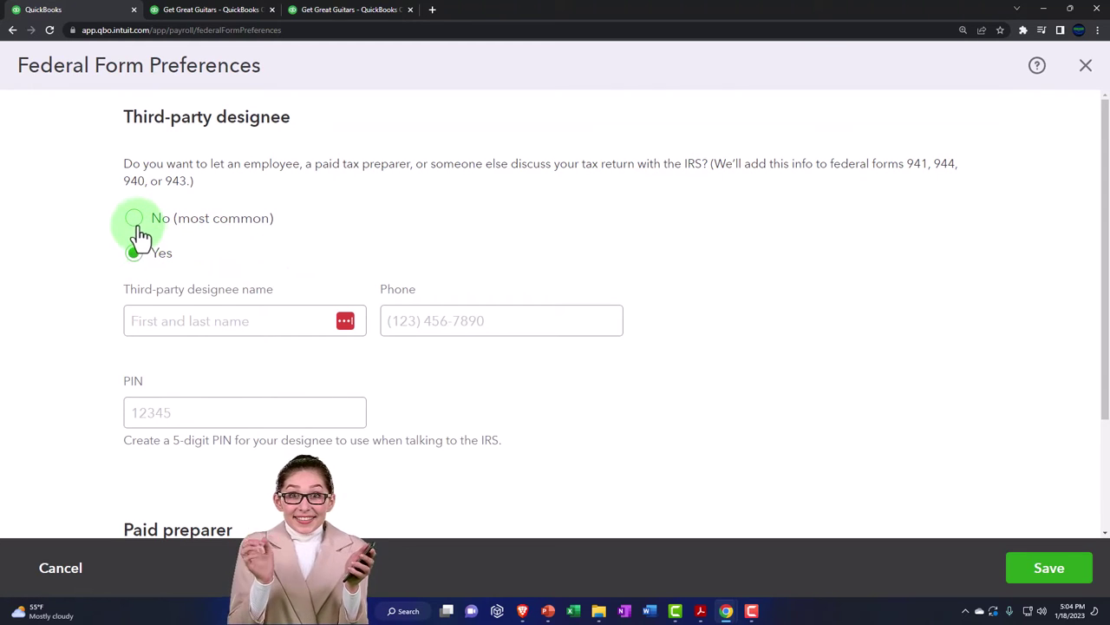
click(138, 231)
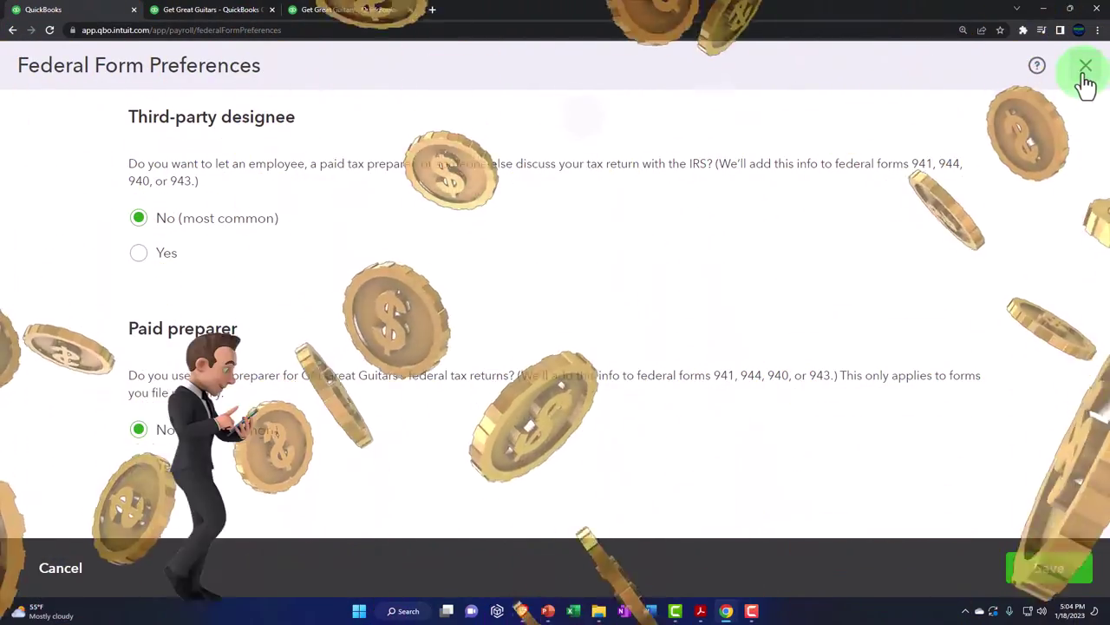
click(1084, 70)
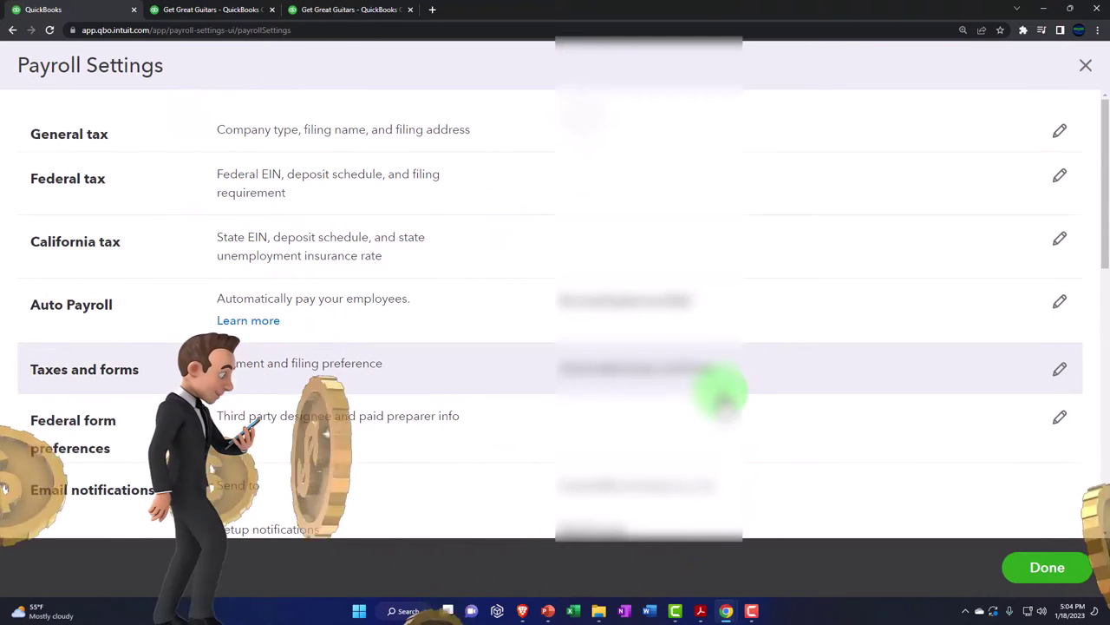
scroll(719, 389, down, 2)
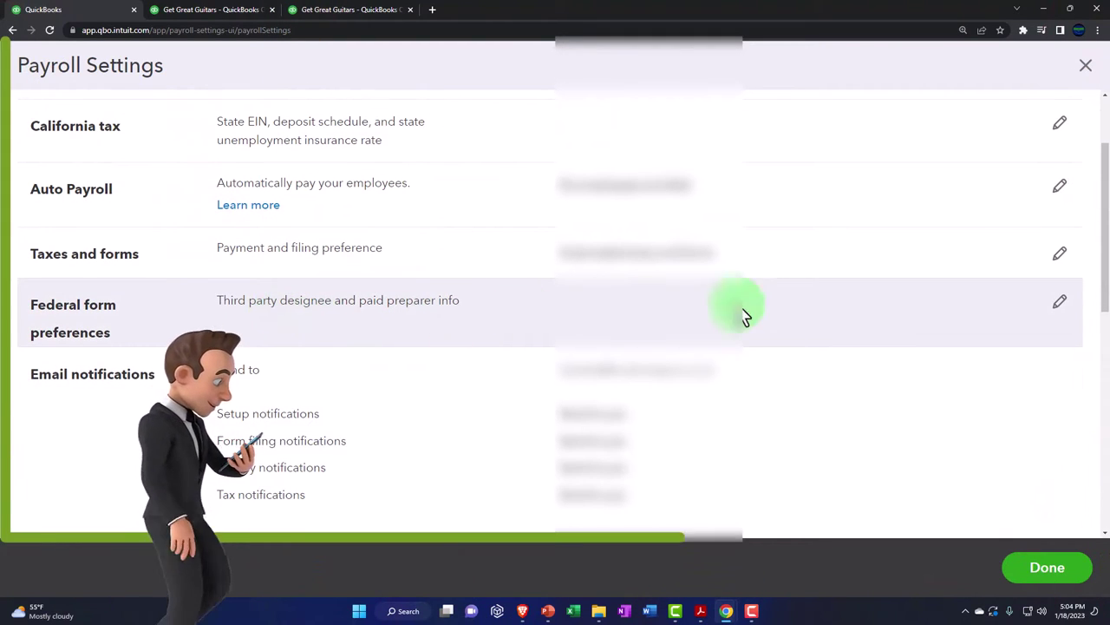
click(1060, 304)
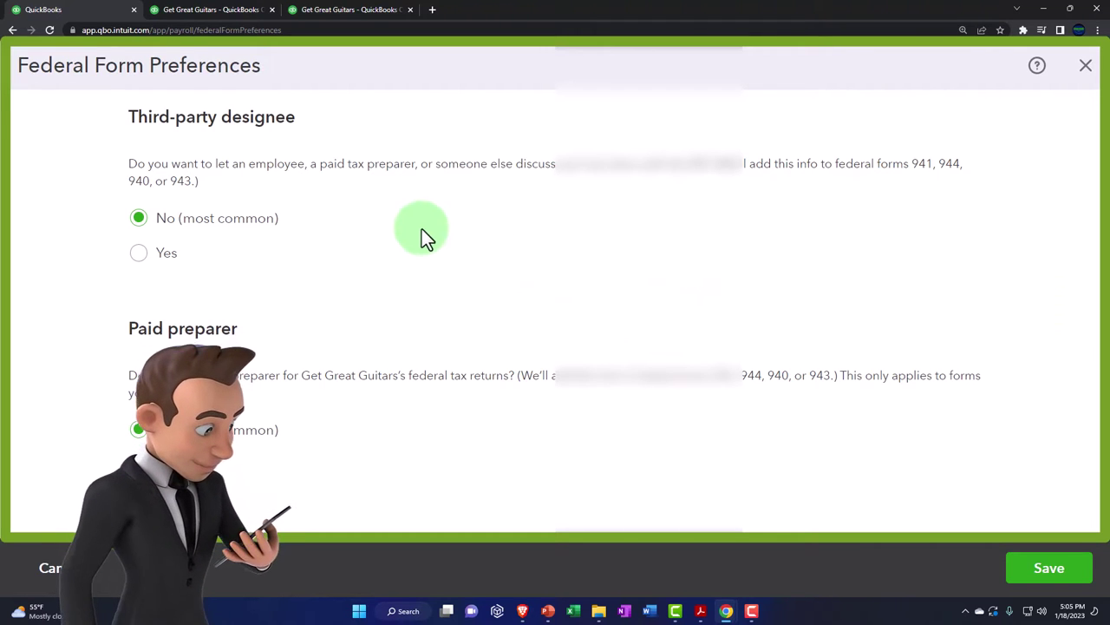
click(1084, 69)
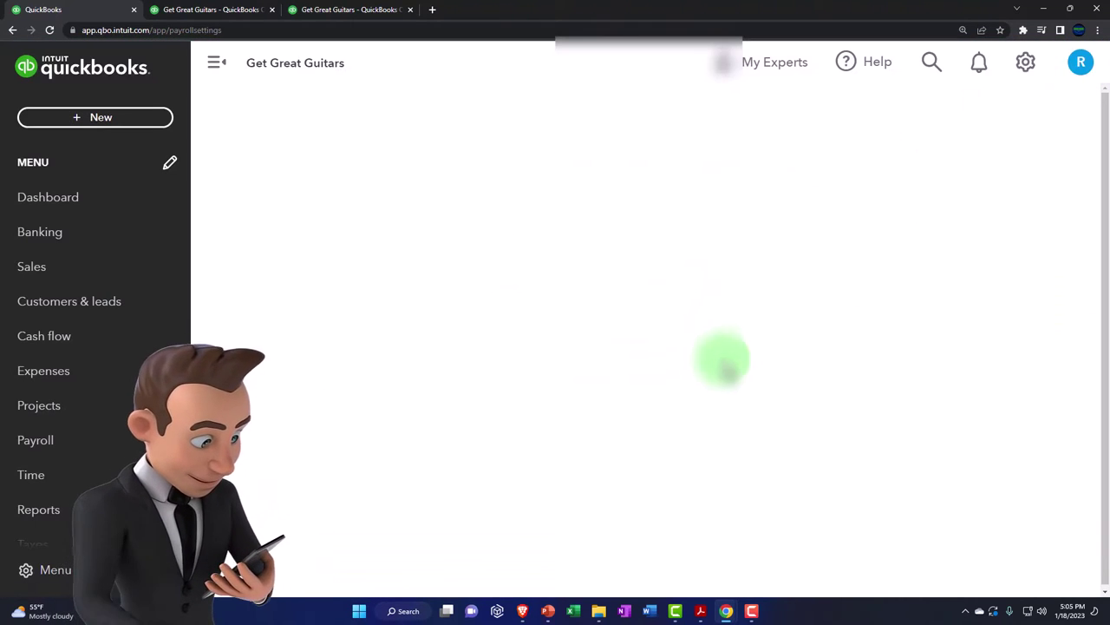
Step: Open the email notification reminders for editing and review the timing choices for payday notifications
scroll(699, 372, down, 2)
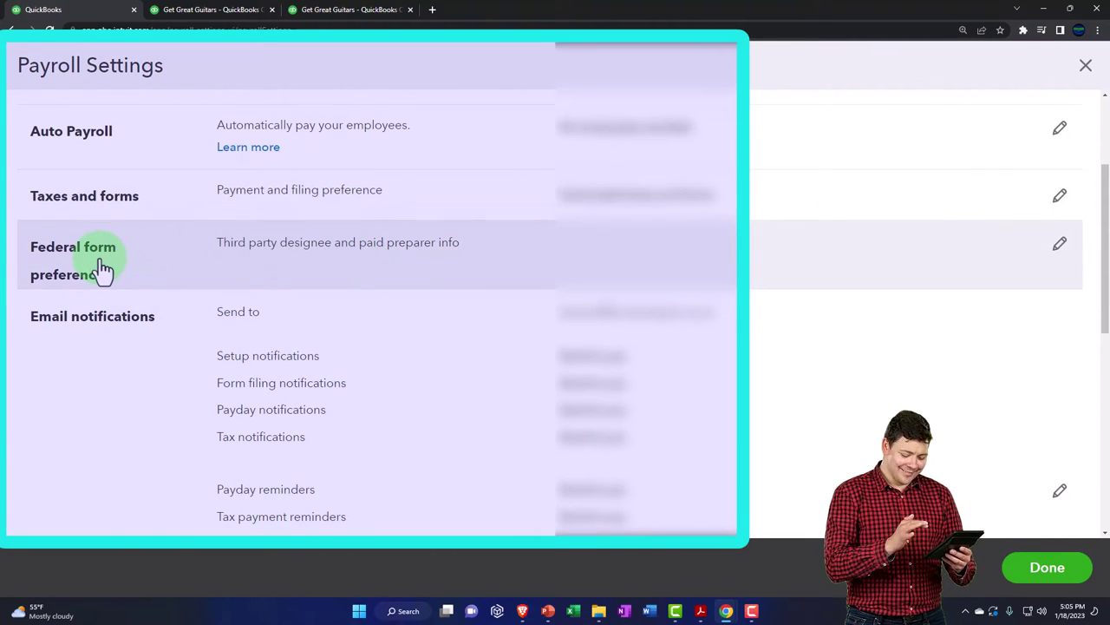
scroll(165, 270, down, 3)
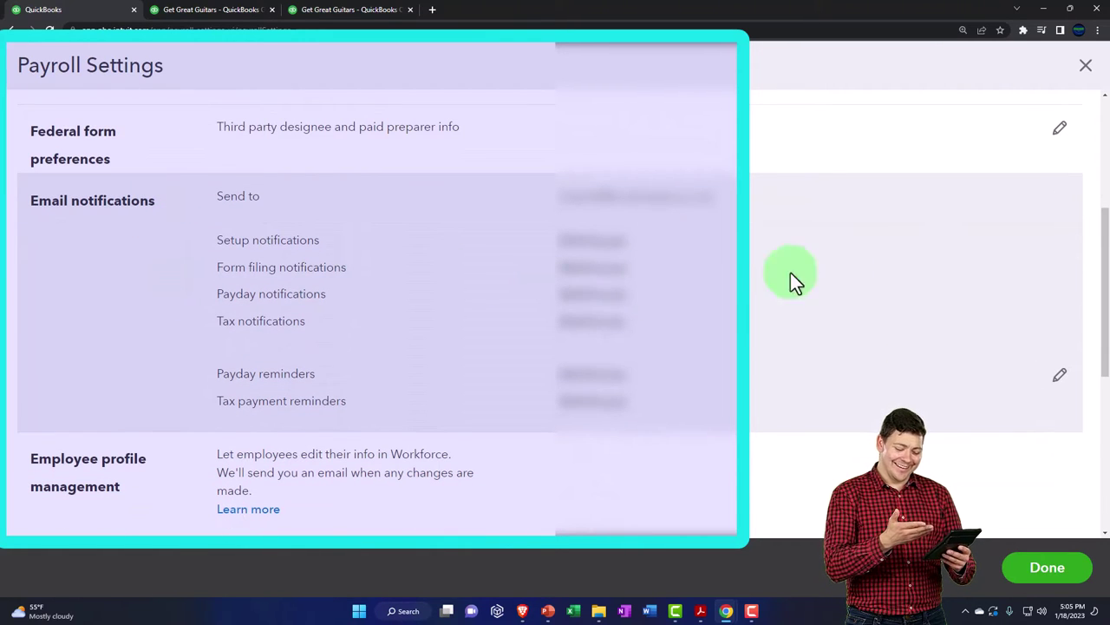
click(1062, 378)
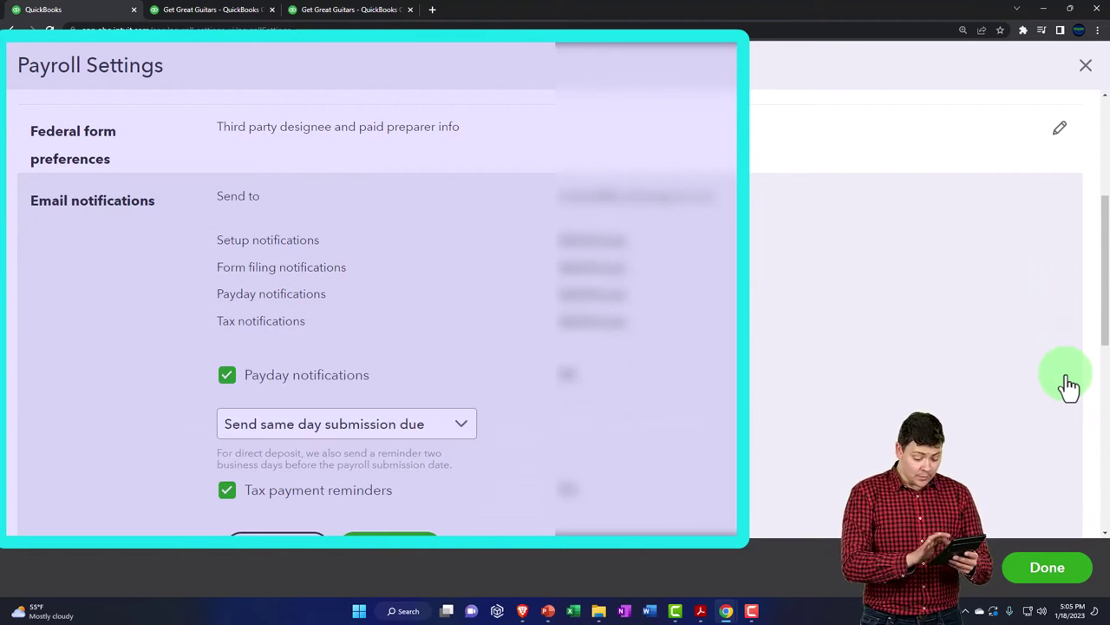
scroll(320, 209, down, 1)
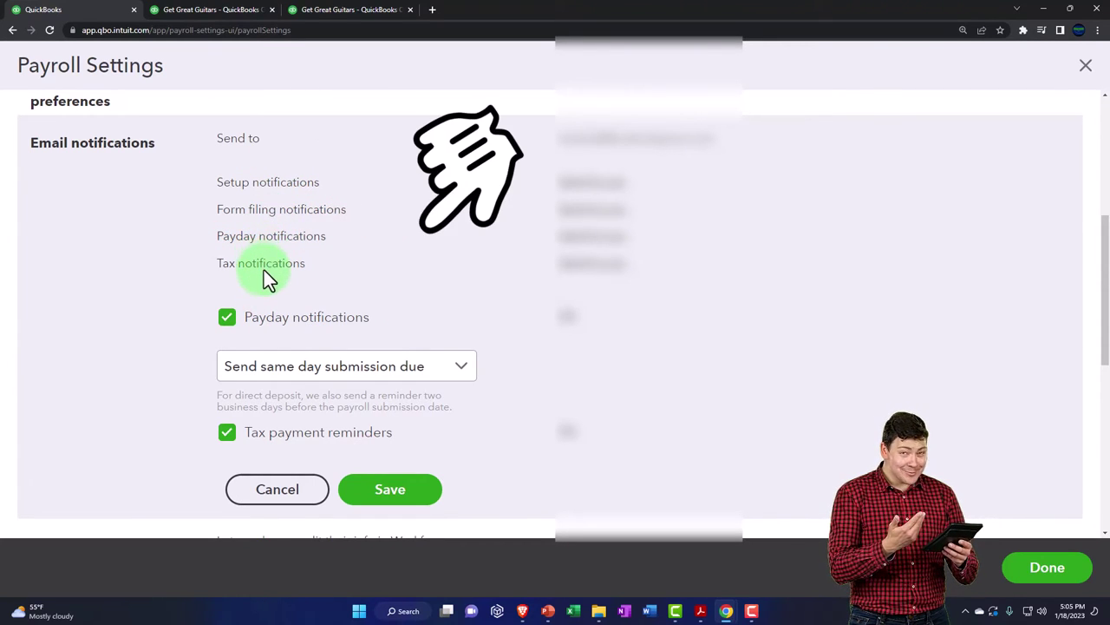
scroll(150, 290, down, 1)
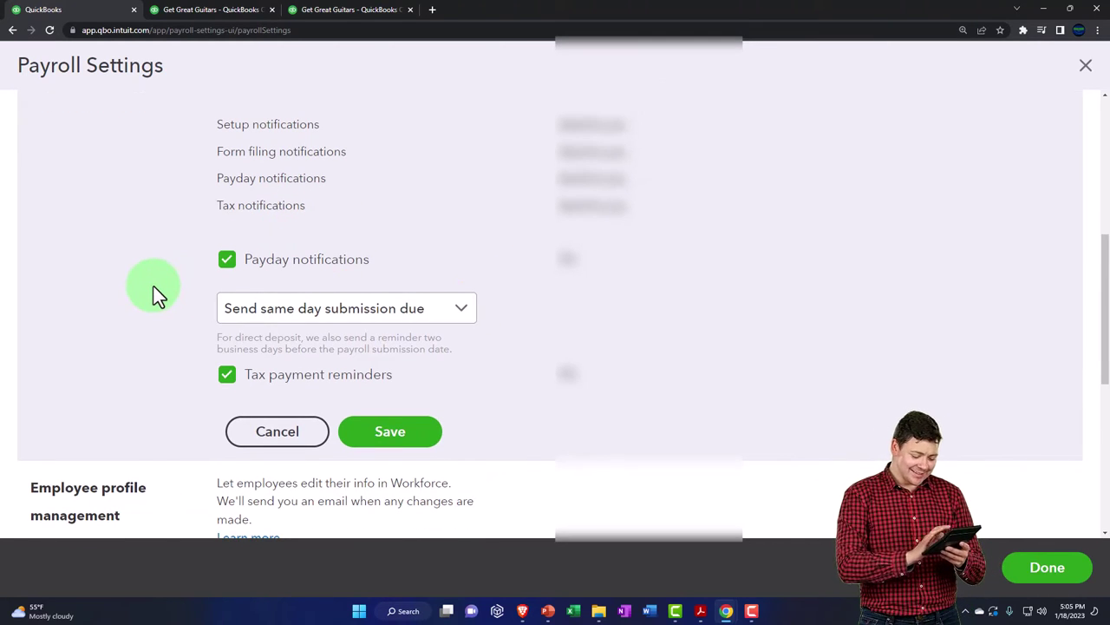
click(459, 312)
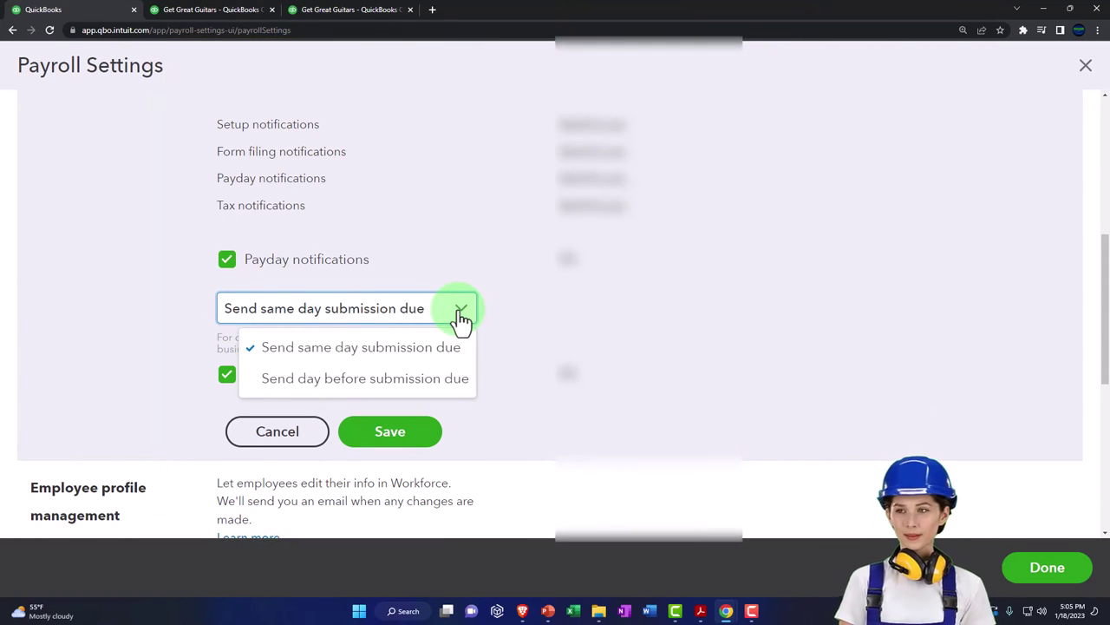
click(460, 314)
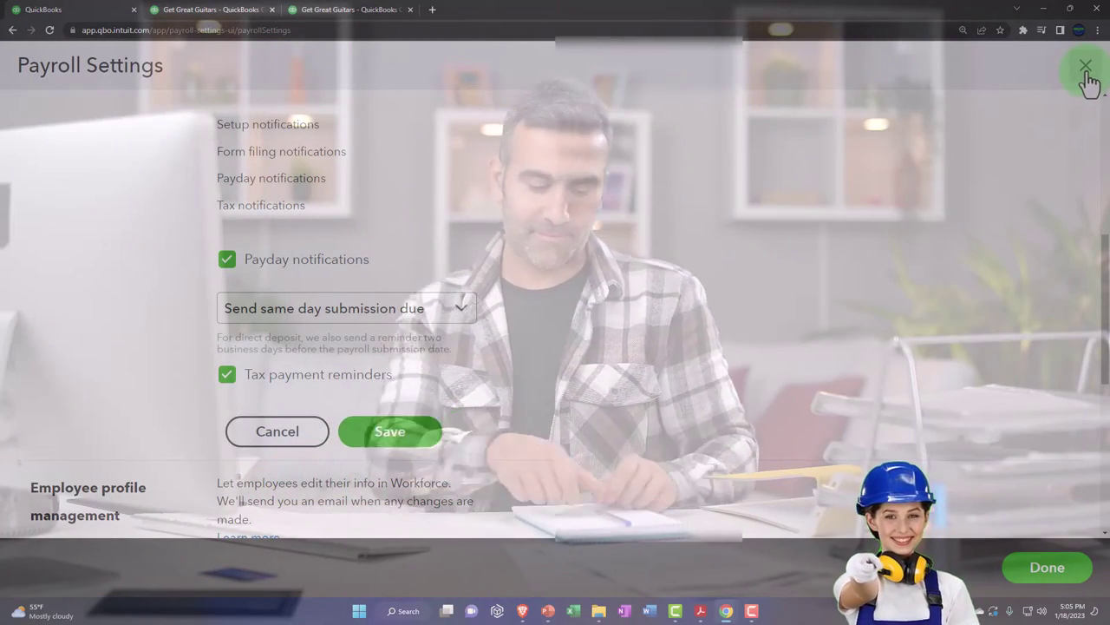
Step: Open Employee profile management for editing and review which personal and tax withholding info employees can edit in Workforce
scroll(887, 304, down, 1)
scroll(887, 308, down, 1)
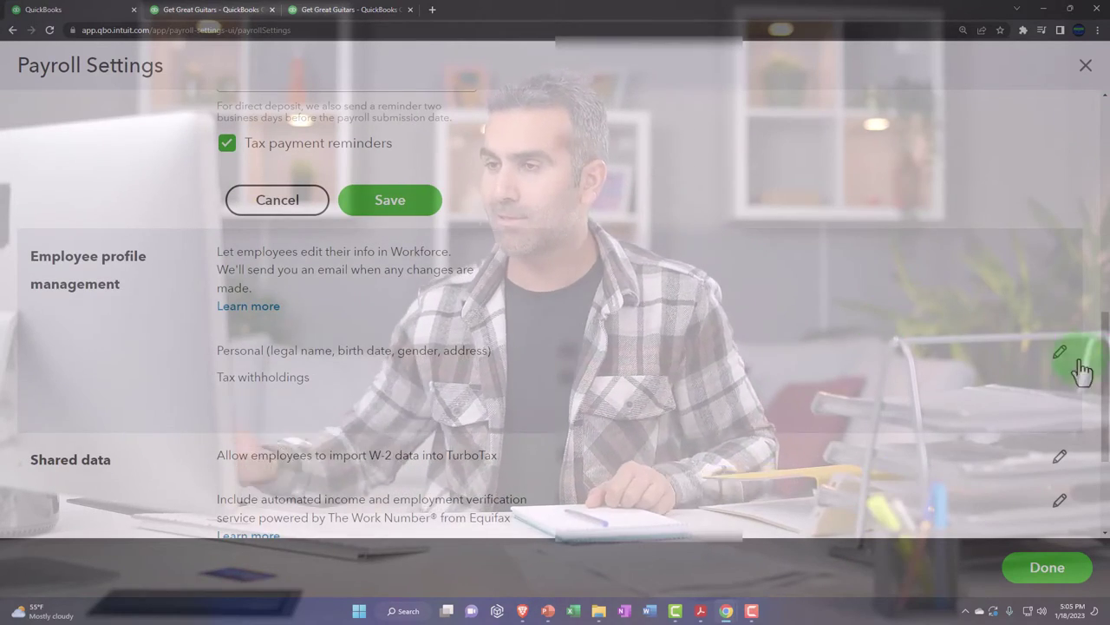
click(1060, 351)
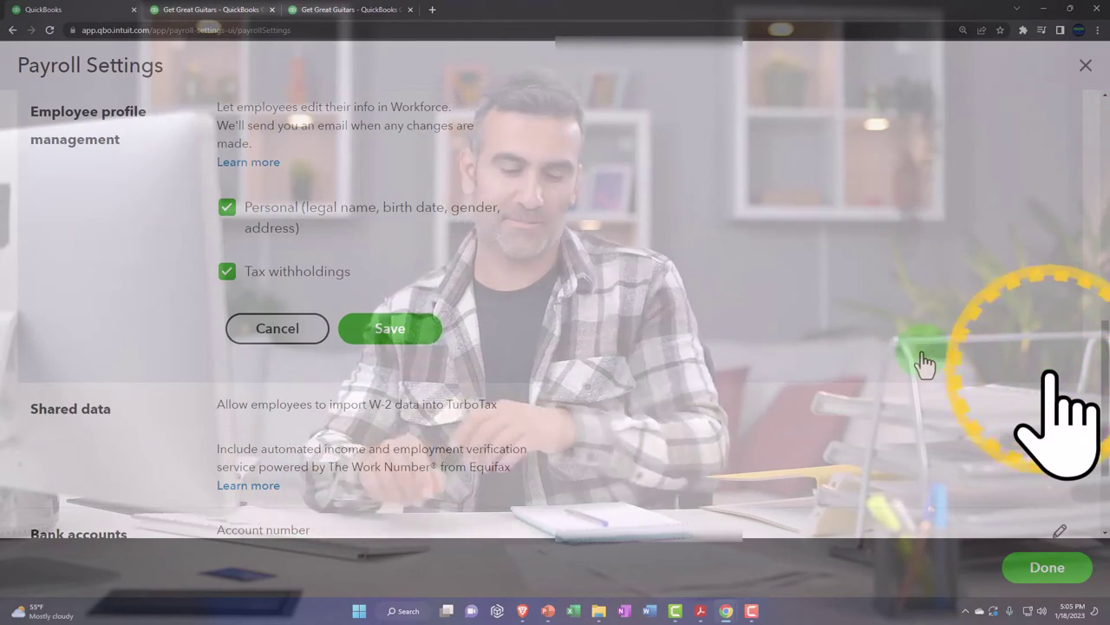
scroll(923, 363, up, 1)
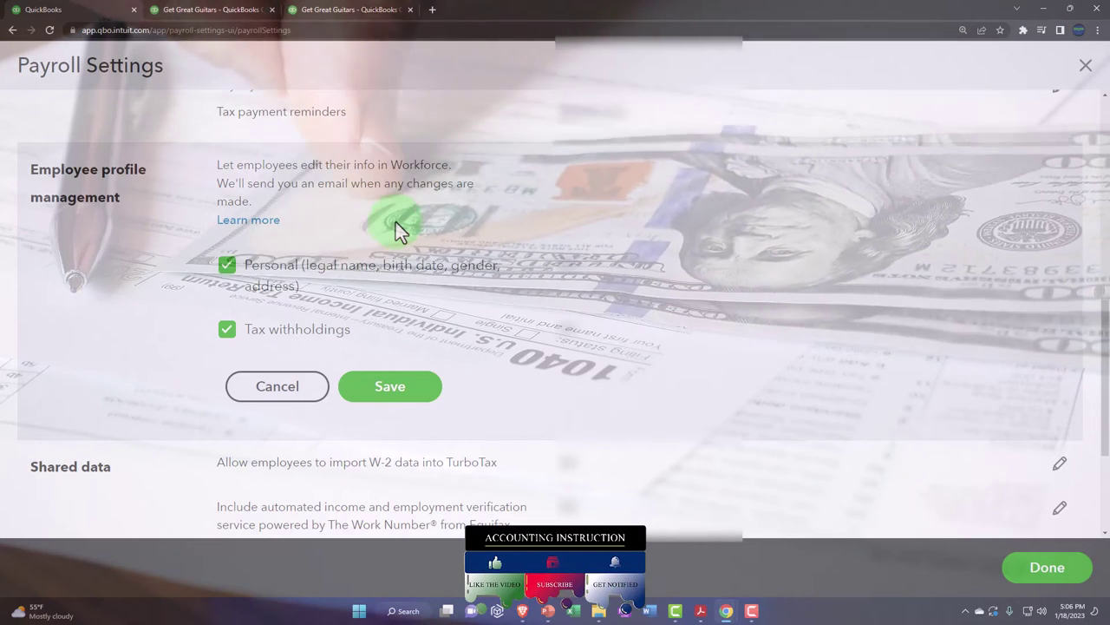
Step: Open the Shared data setting that allows employees to import W-2 data into TurboTax
scroll(395, 222, down, 1)
scroll(396, 222, down, 2)
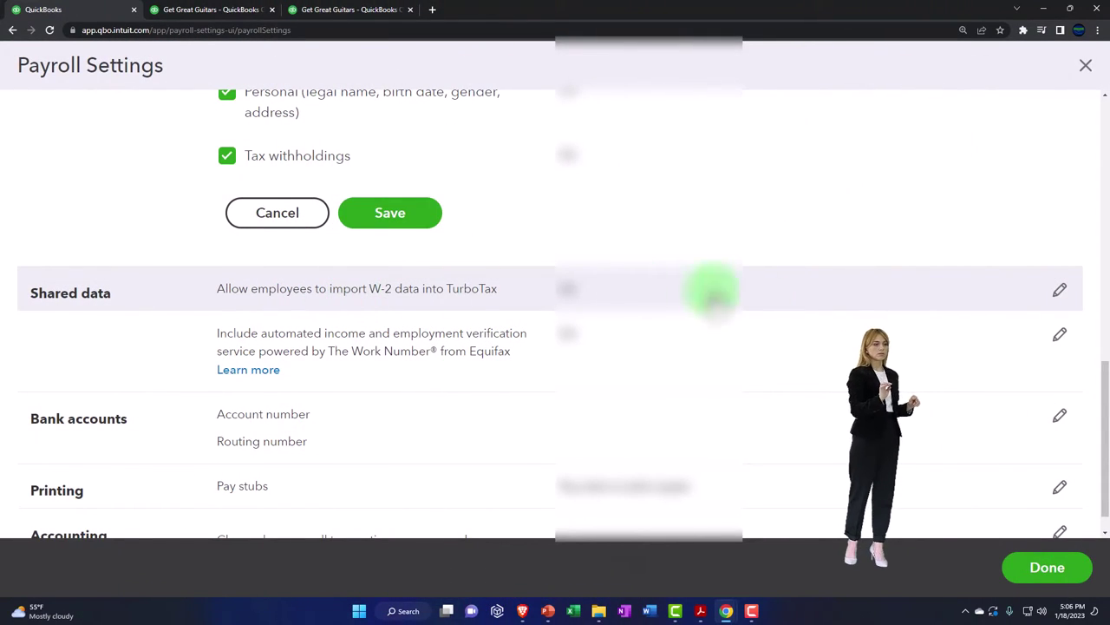
click(1060, 292)
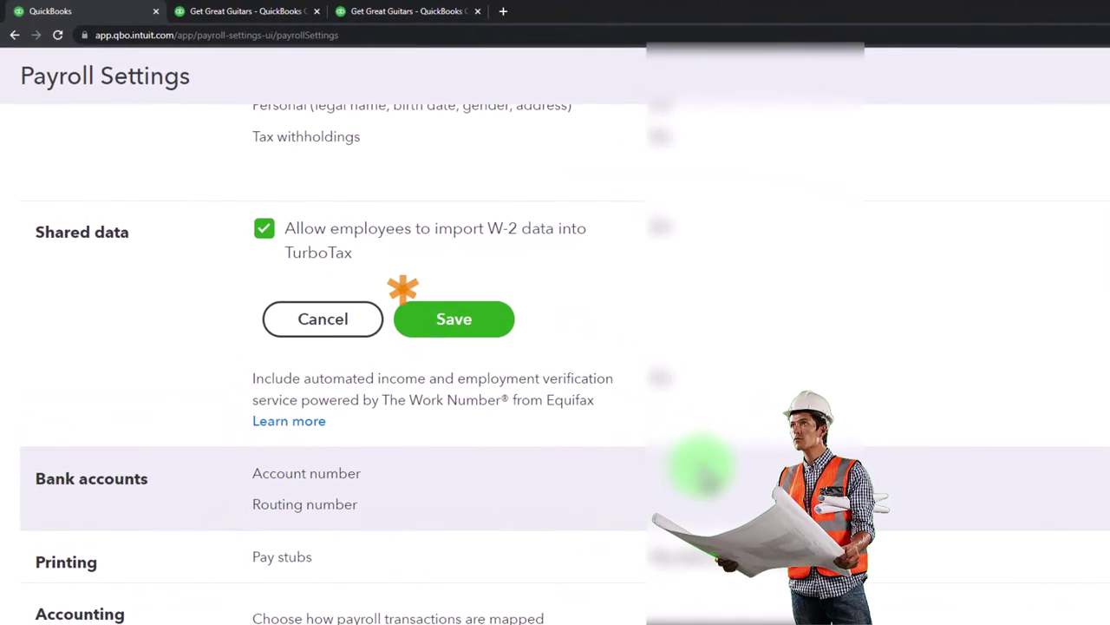
Step: Open the payroll Bank accounts setup, and return to the lower sections of Payroll Settings
scroll(556, 364, down, 1)
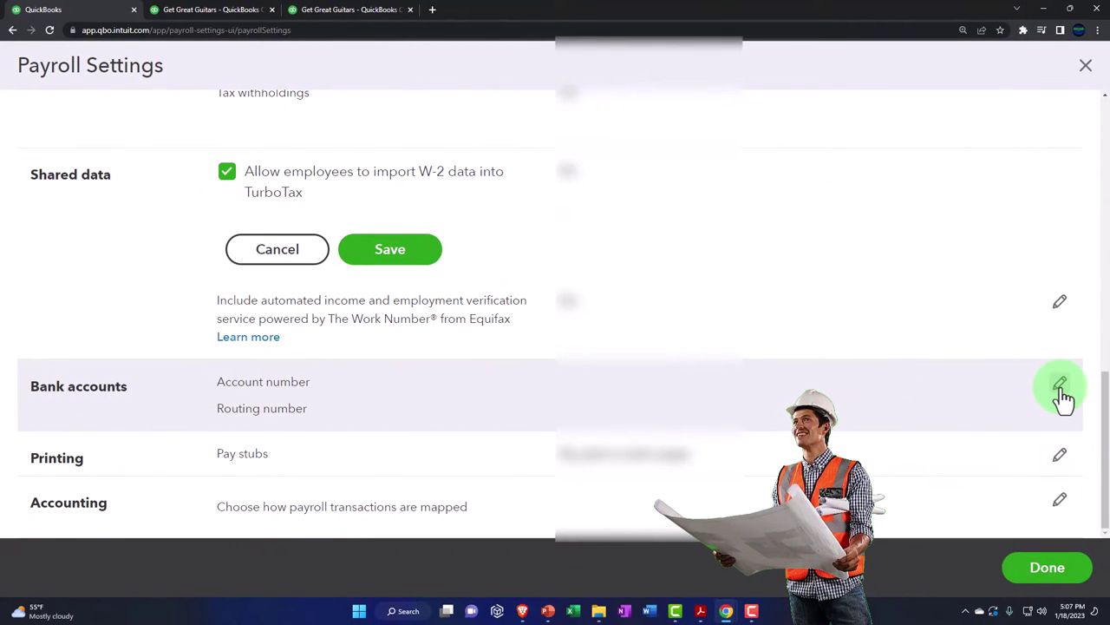
click(1060, 386)
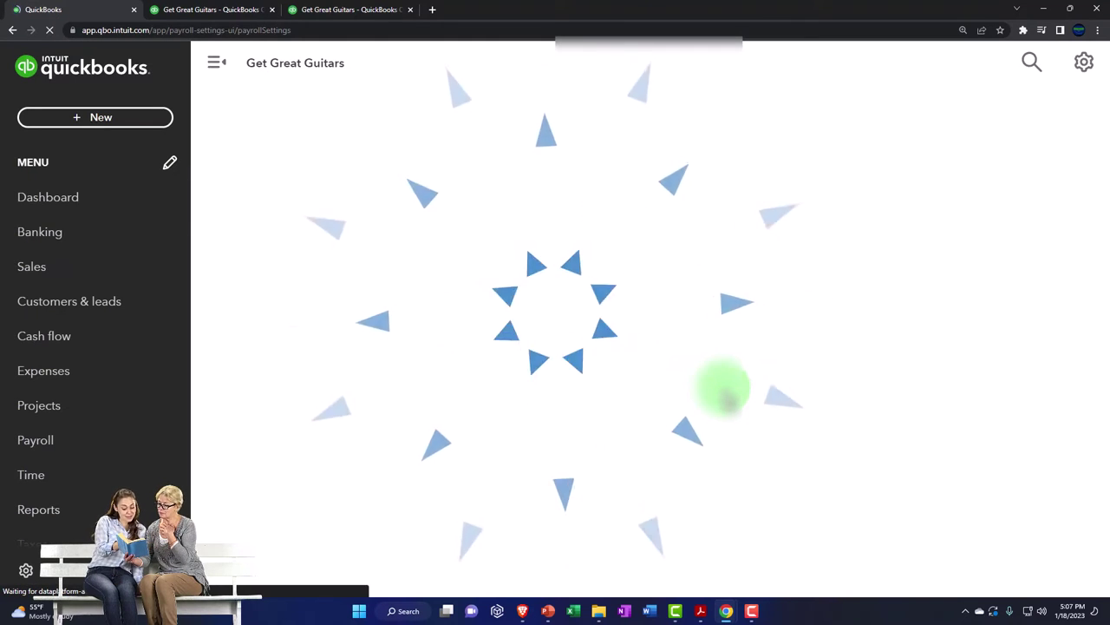
scroll(727, 397, down, 5)
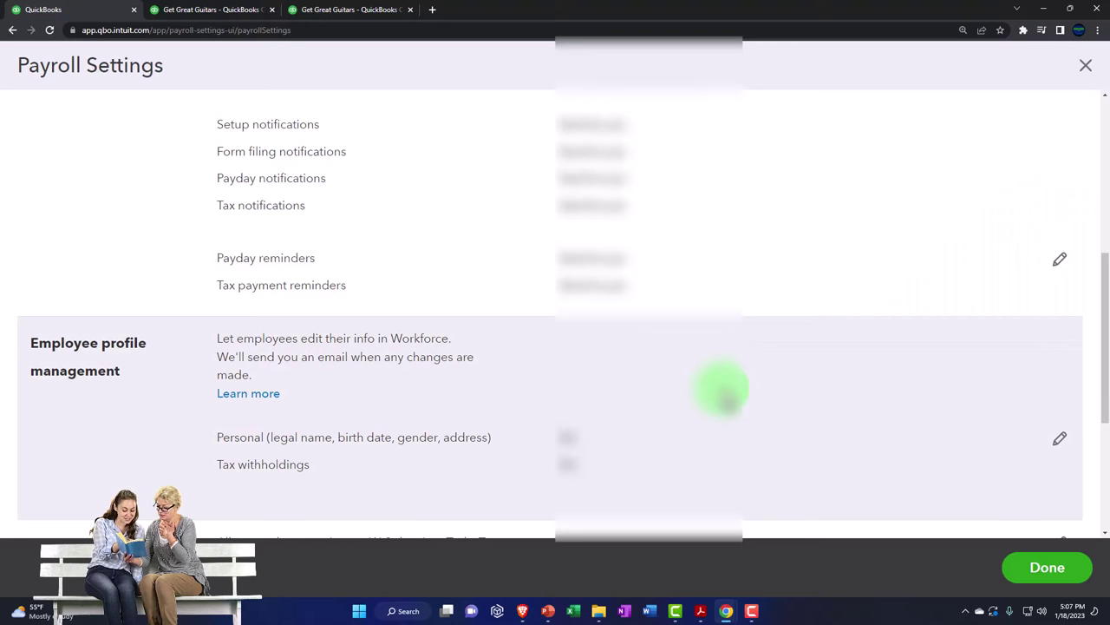
scroll(727, 397, down, 3)
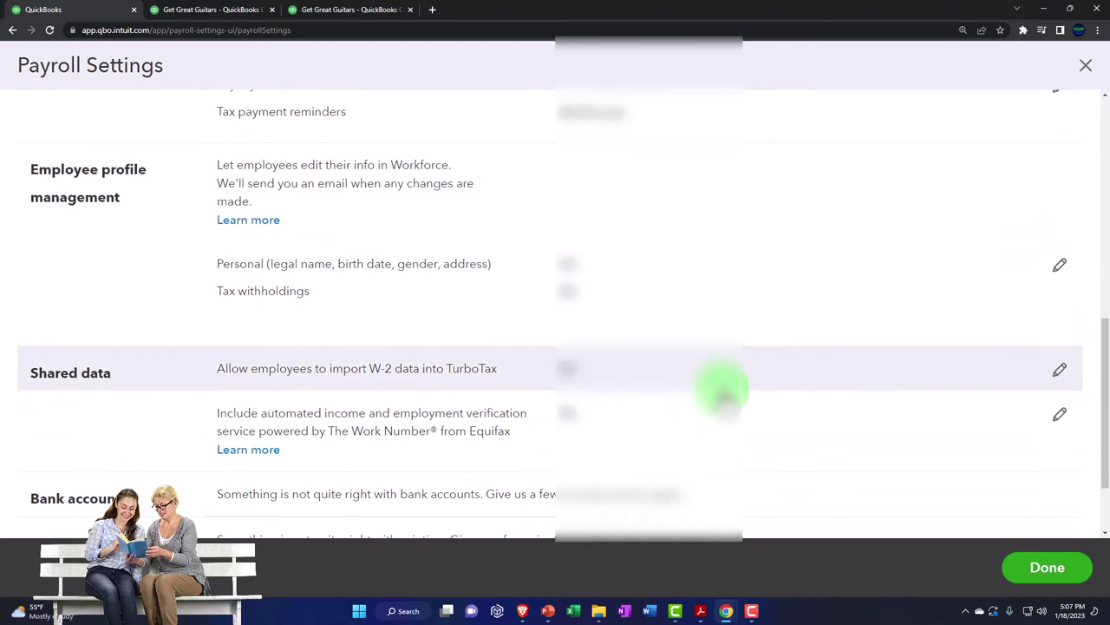
click(358, 256)
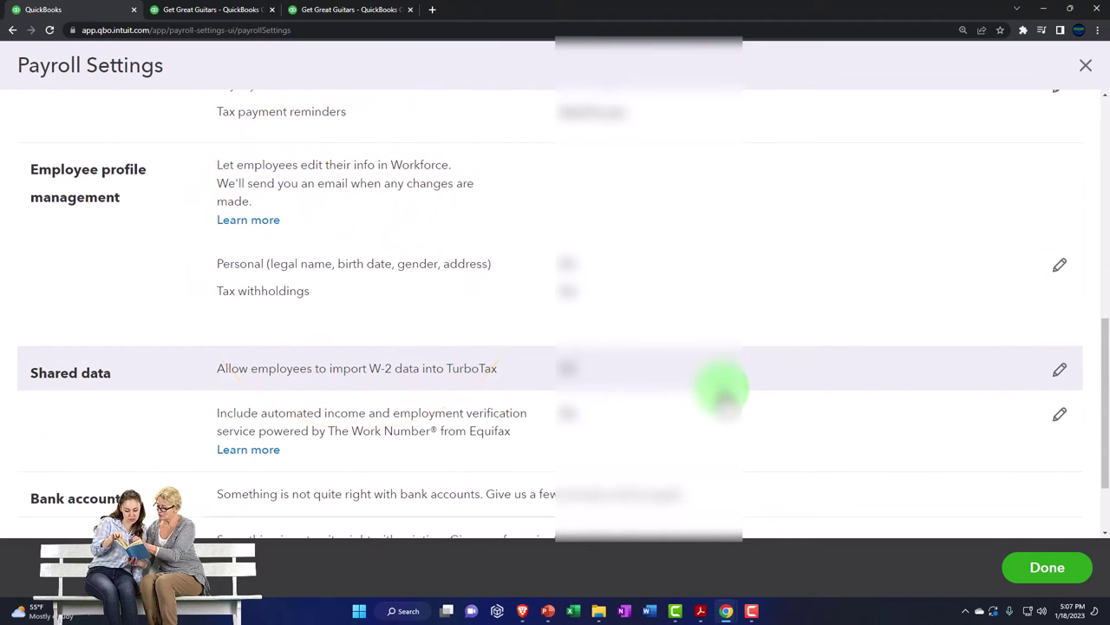
Step: Open the Accounting preferences, review the bank account choices for paychecks and payroll tax payments, and close the selection without saving
scroll(347, 216, down, 2)
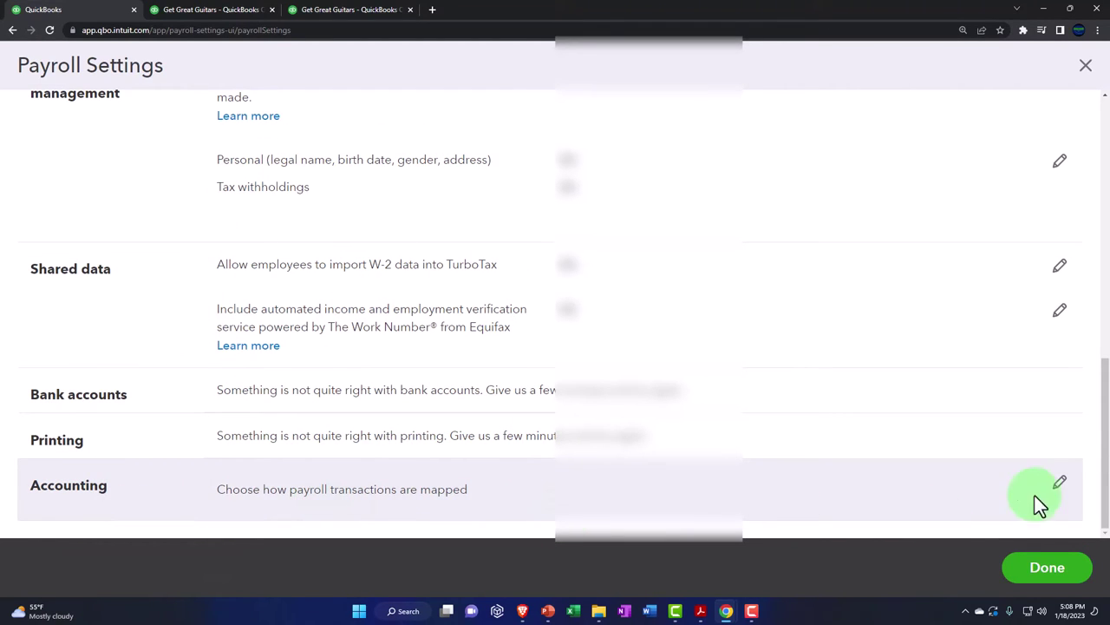
click(1062, 484)
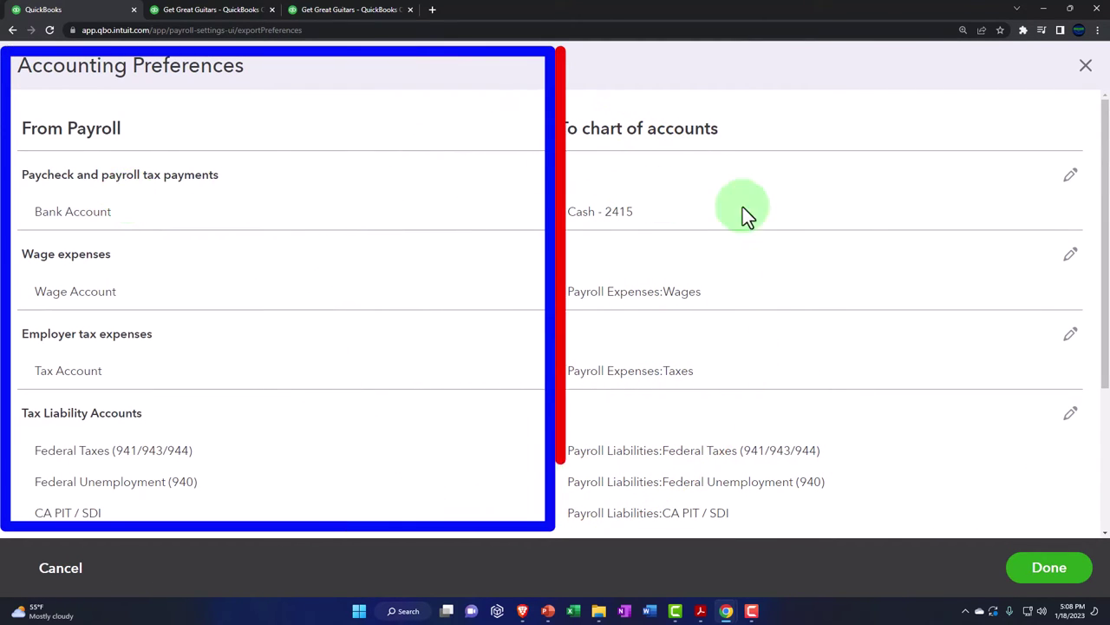
click(1070, 181)
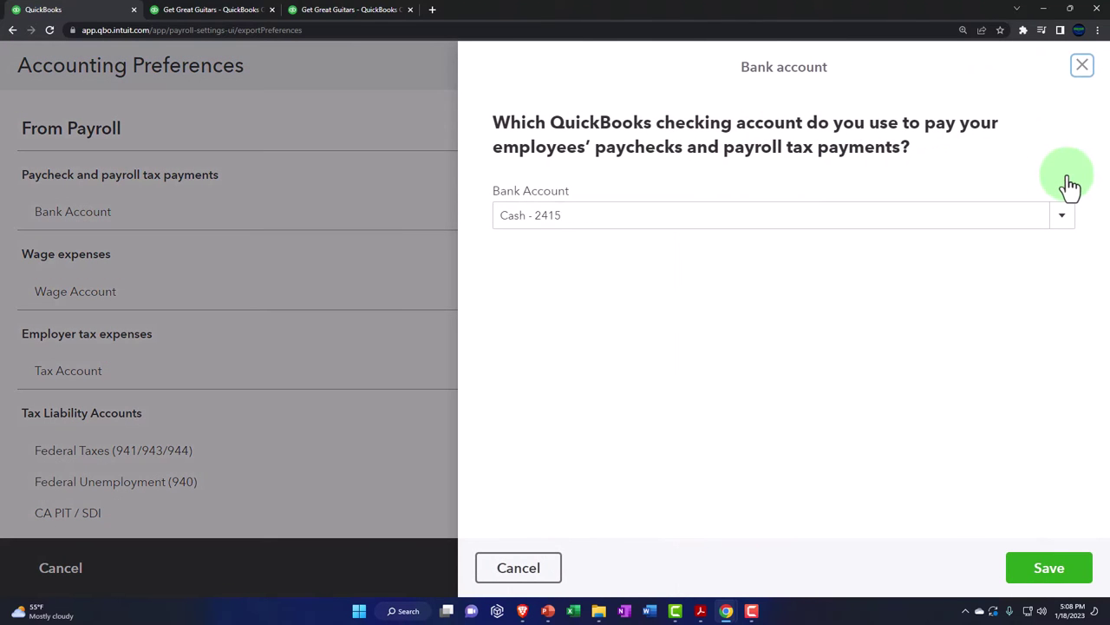
click(1061, 219)
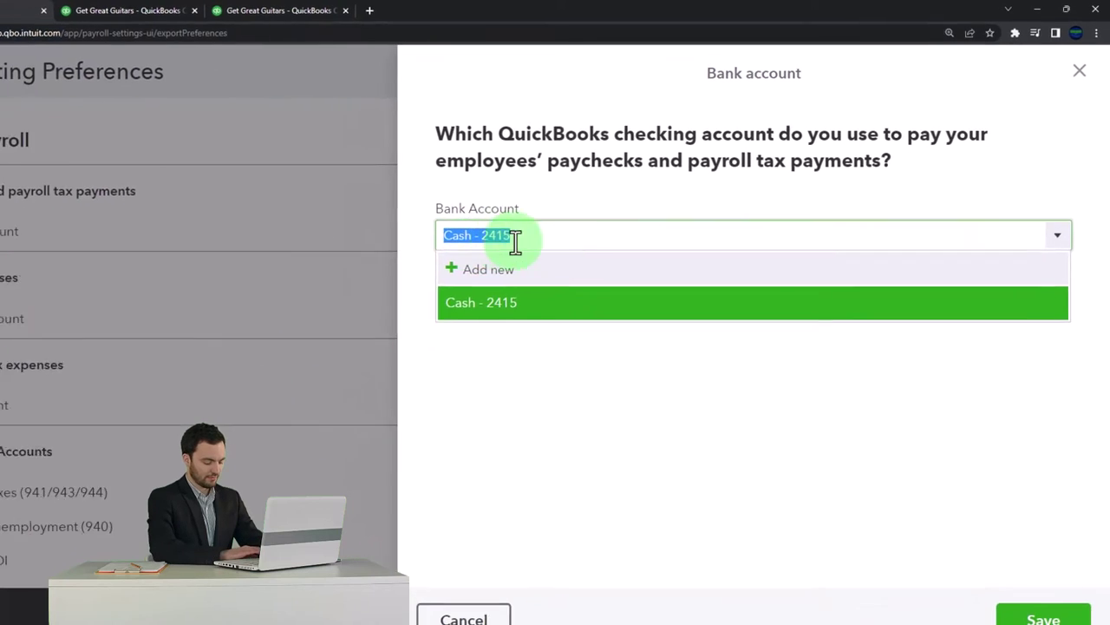
click(581, 358)
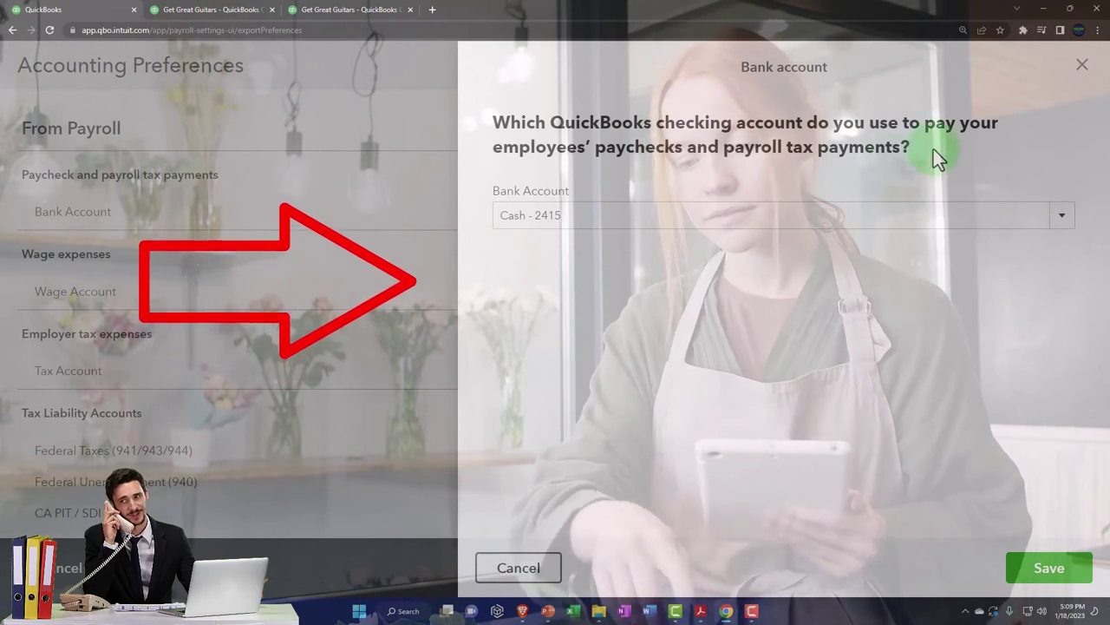
click(1084, 67)
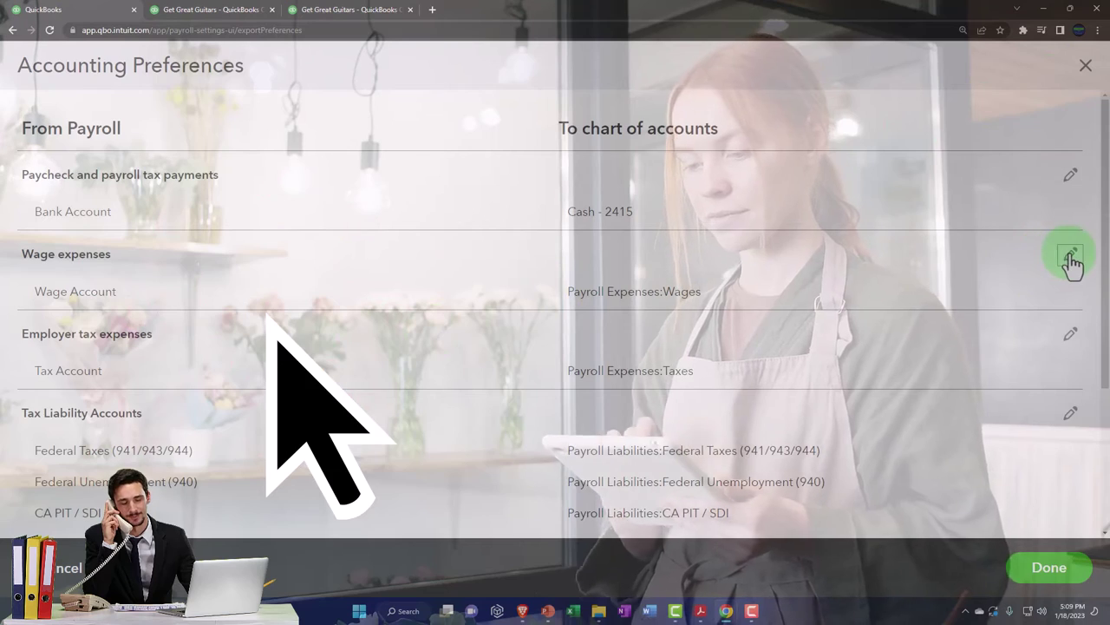
Step: Open the Wage expenses mapping for editing and review the accounts available for the Wage Account
click(1068, 255)
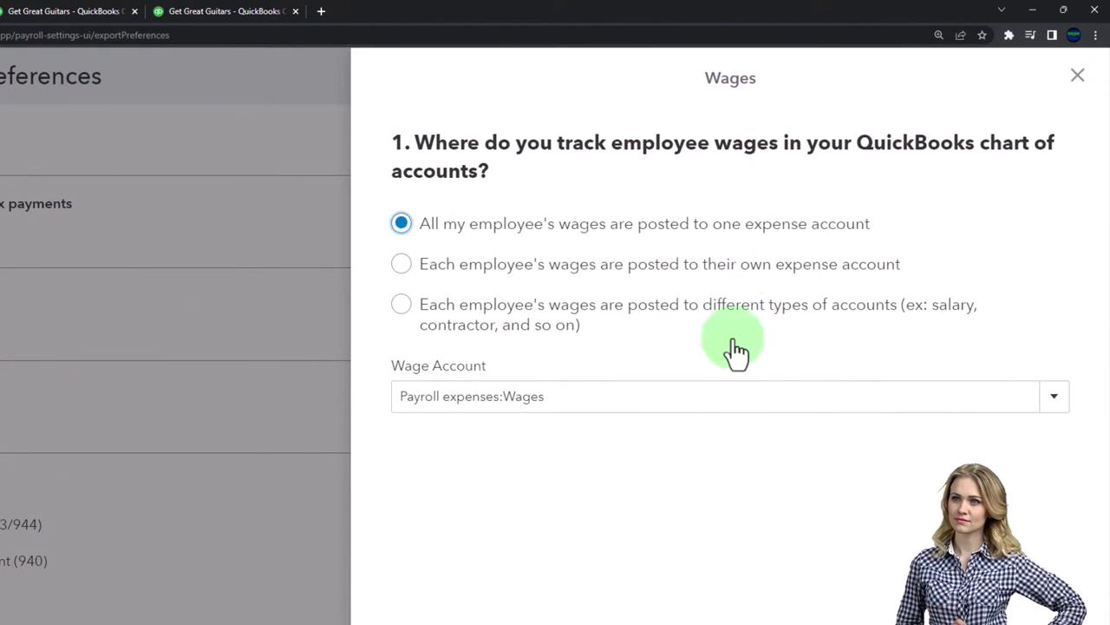
click(1055, 398)
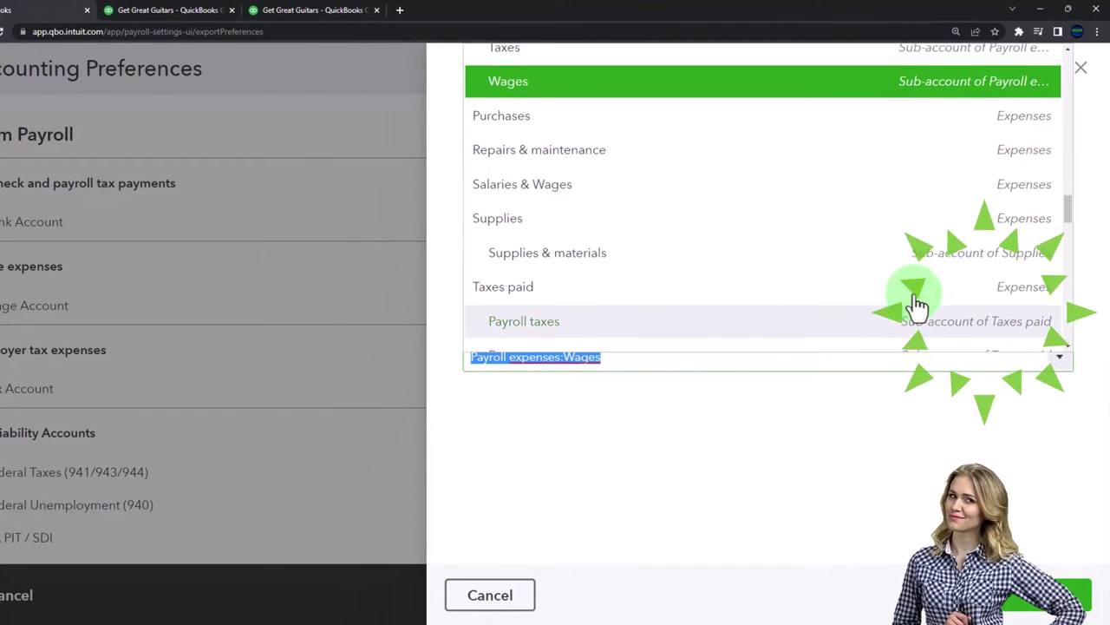
scroll(917, 306, up, 2)
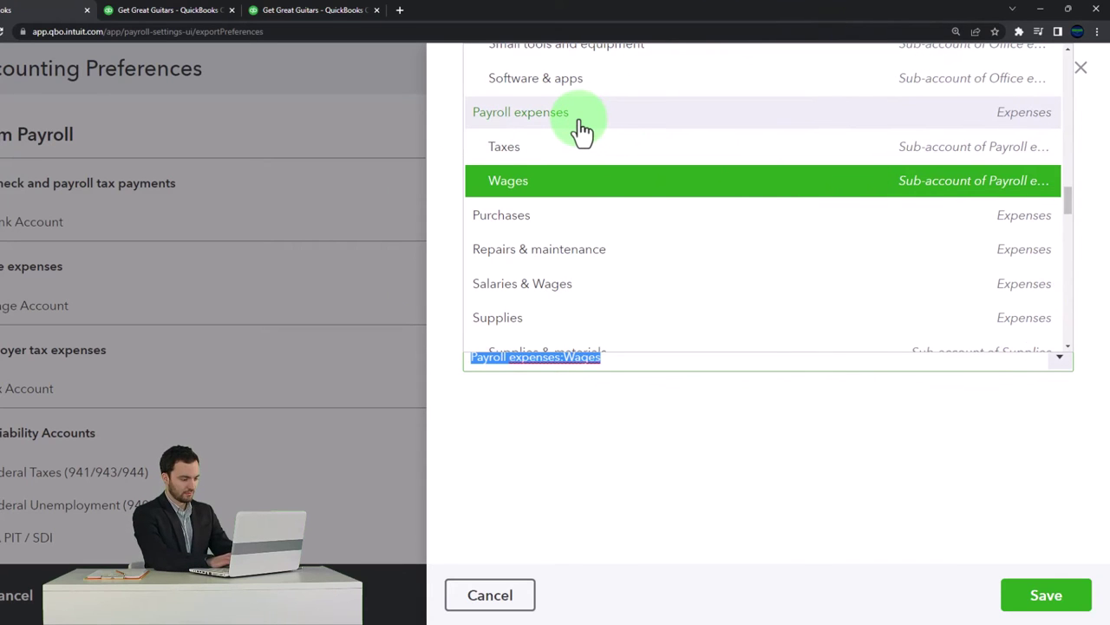
click(665, 480)
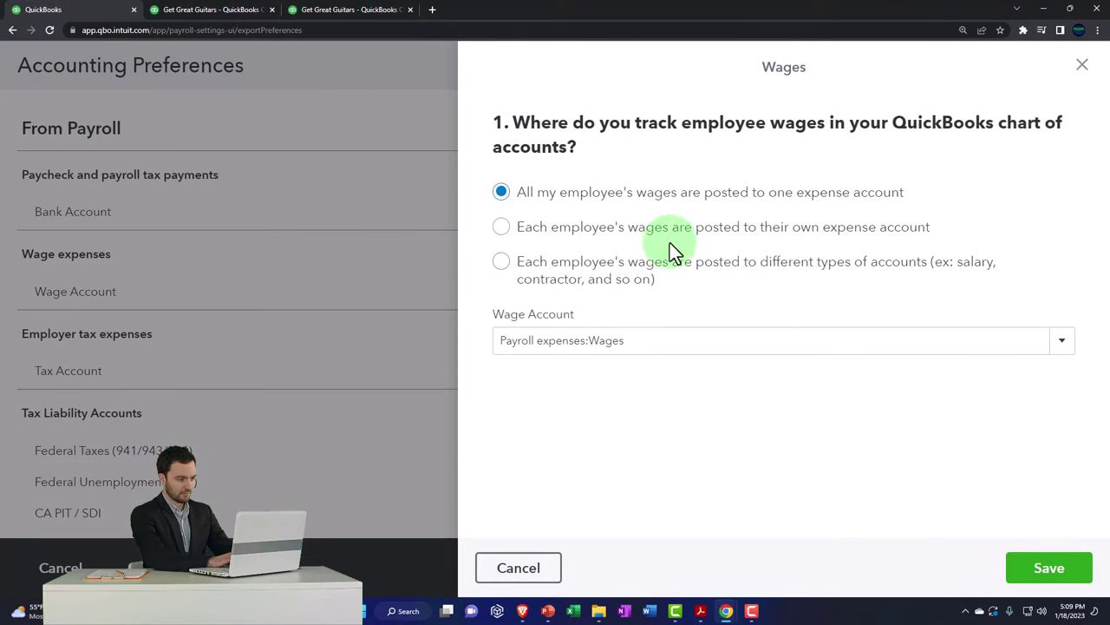
Step: Compare posting wages per employee and by account type, reselect posting all wages to one expense account, and close without saving
click(502, 229)
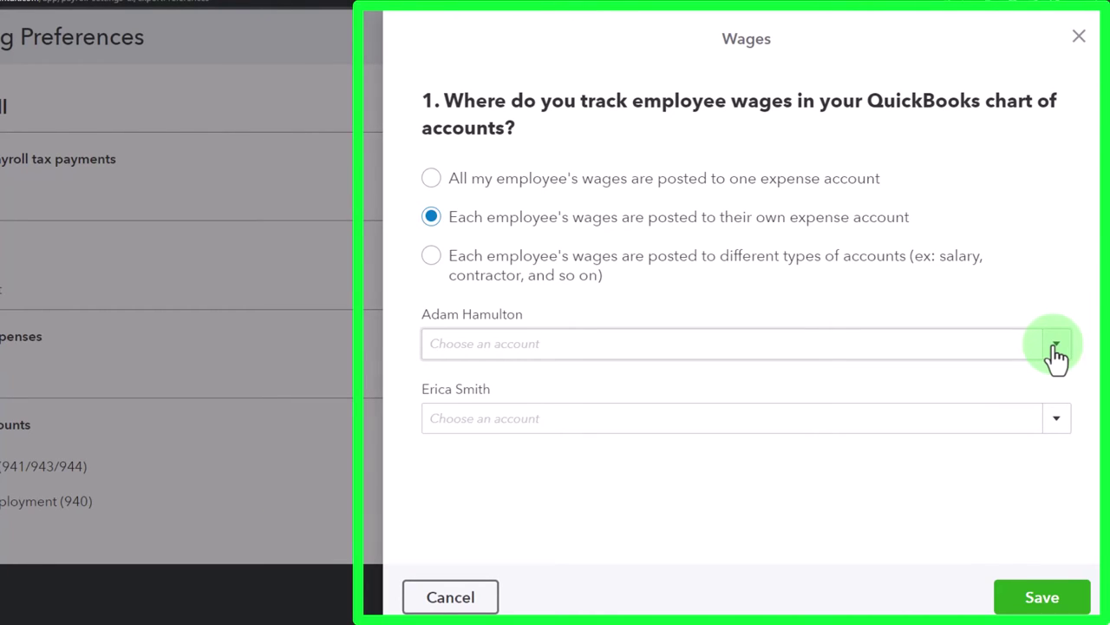
click(432, 256)
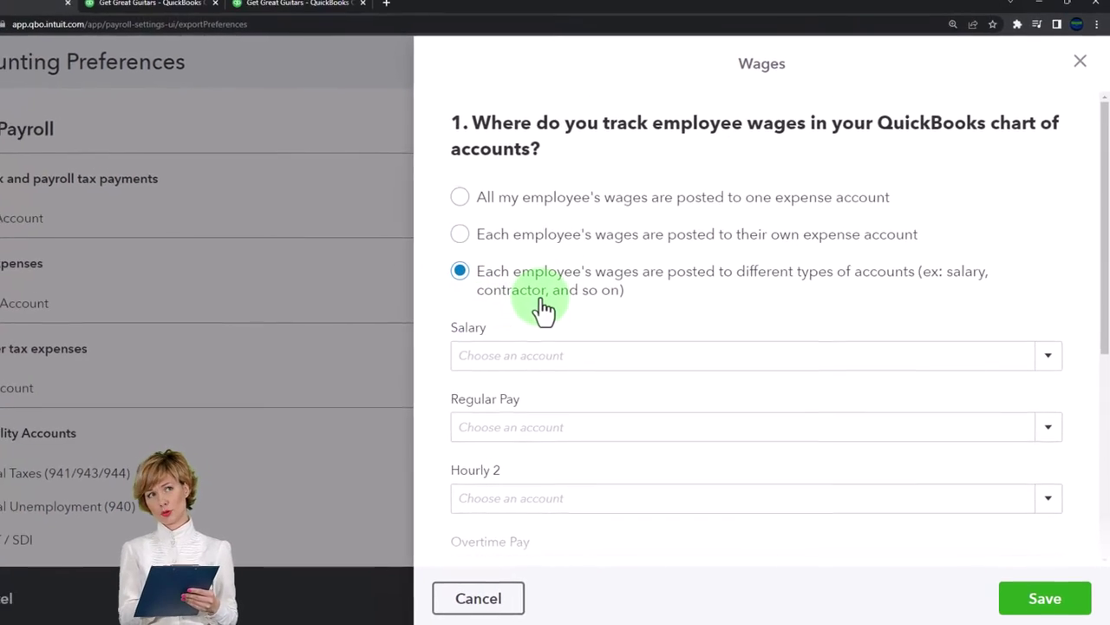
scroll(550, 315, down, 1)
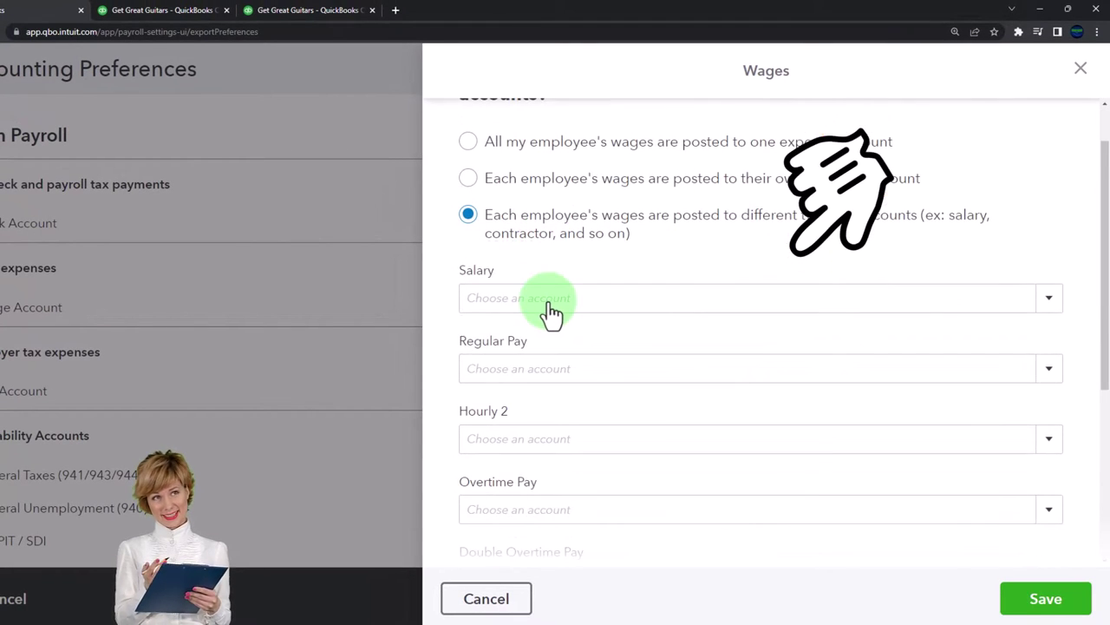
scroll(550, 308, down, 2)
scroll(550, 302, up, 3)
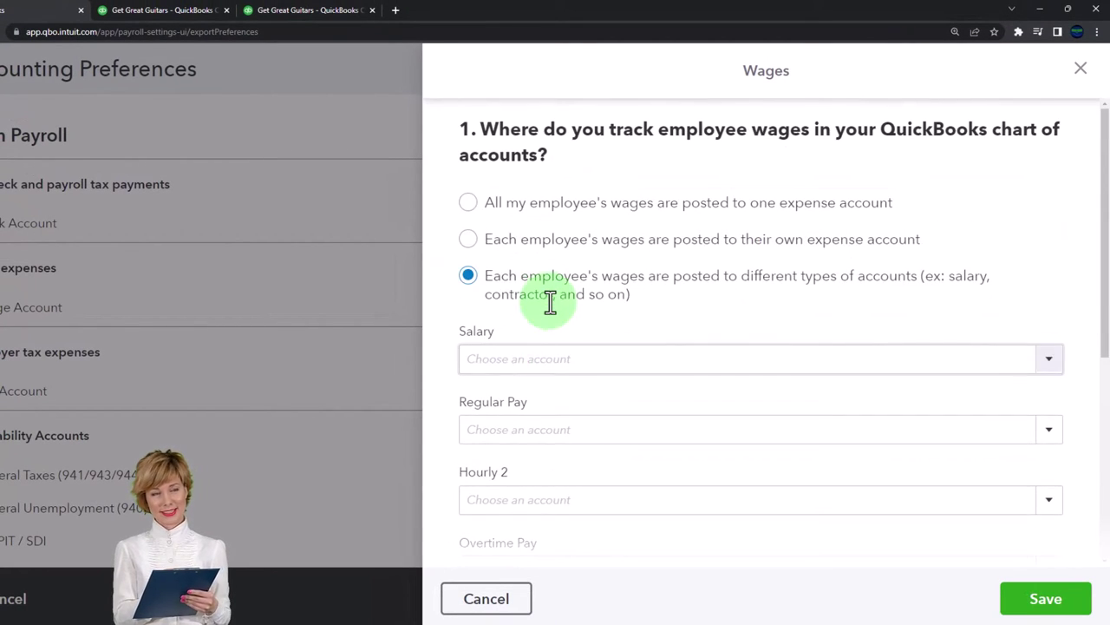
click(468, 203)
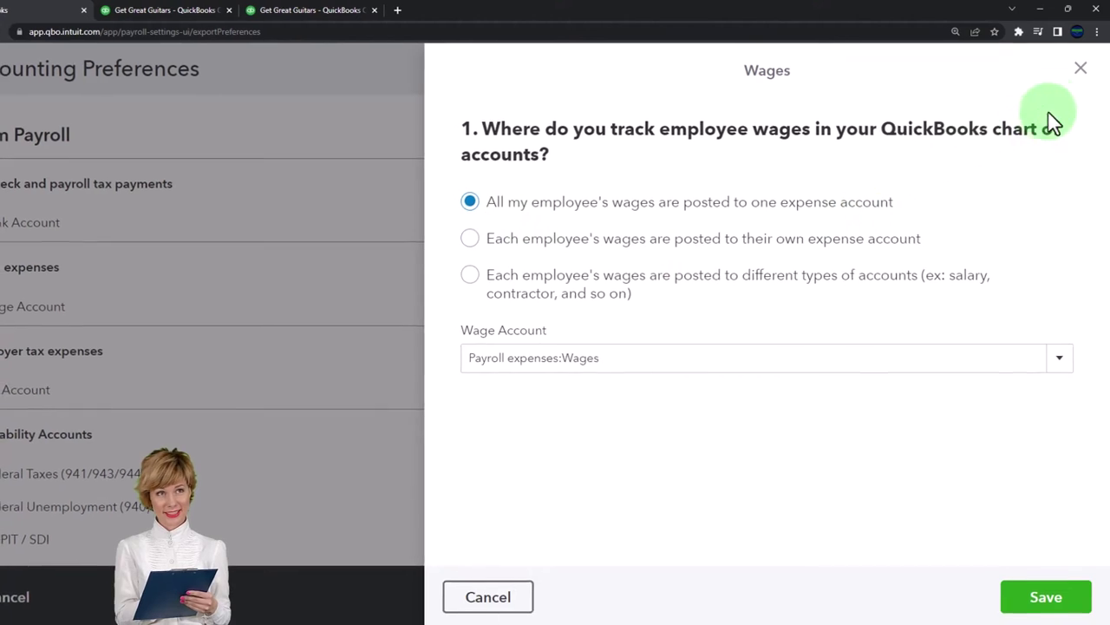
click(1080, 71)
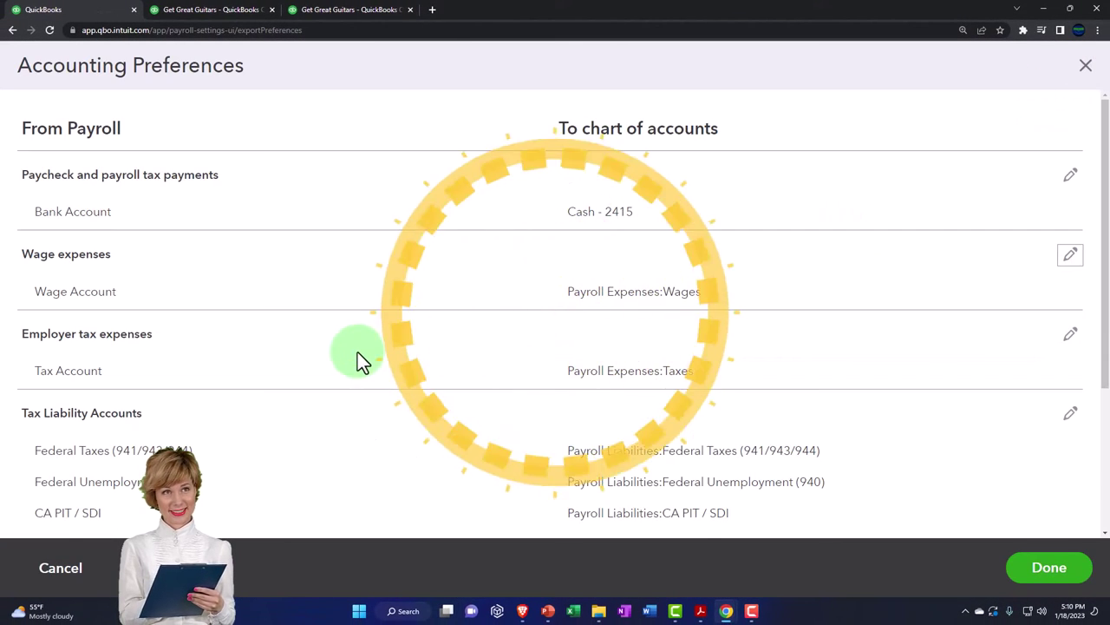
Step: Open the Employer tax expenses mapping, review the expense account choices, and pick the Taxes sub-account of Payroll expenses
scroll(357, 356, down, 2)
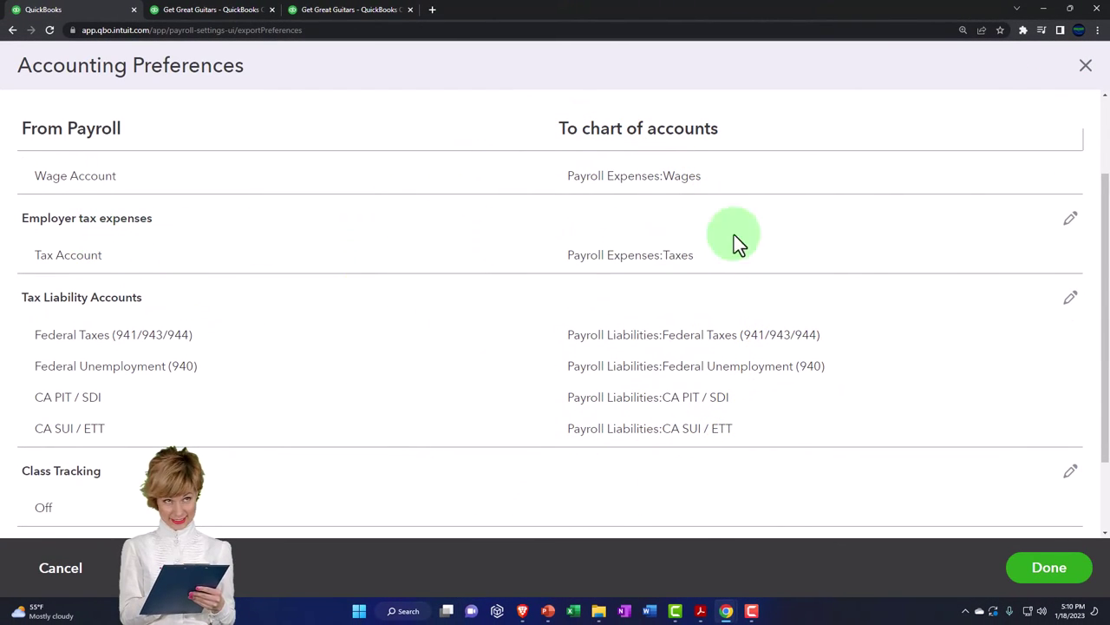
click(1071, 222)
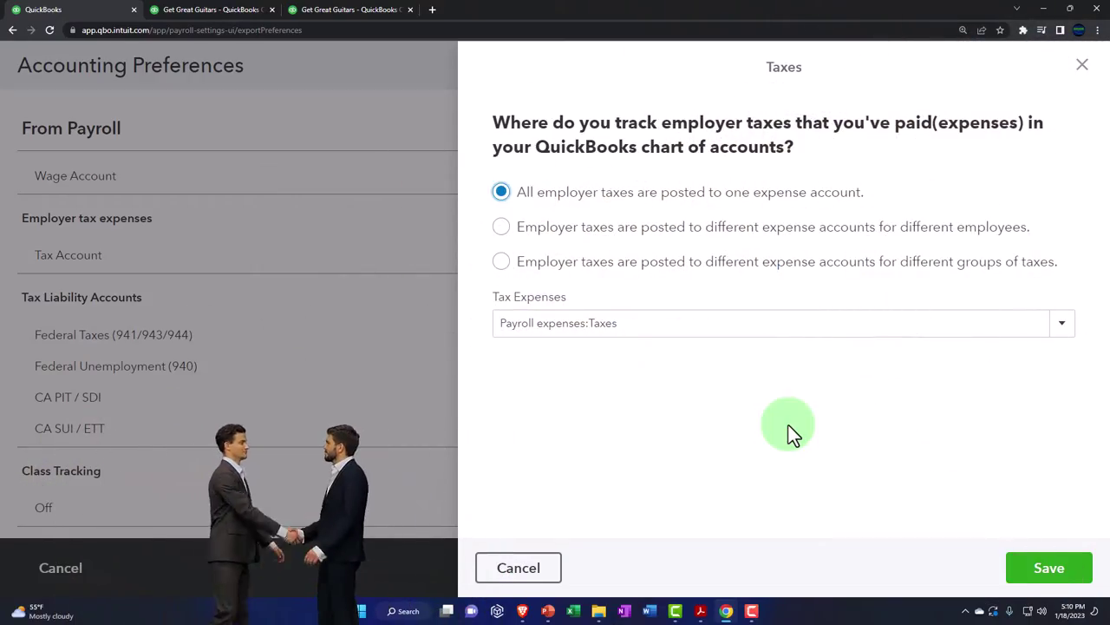
click(1065, 331)
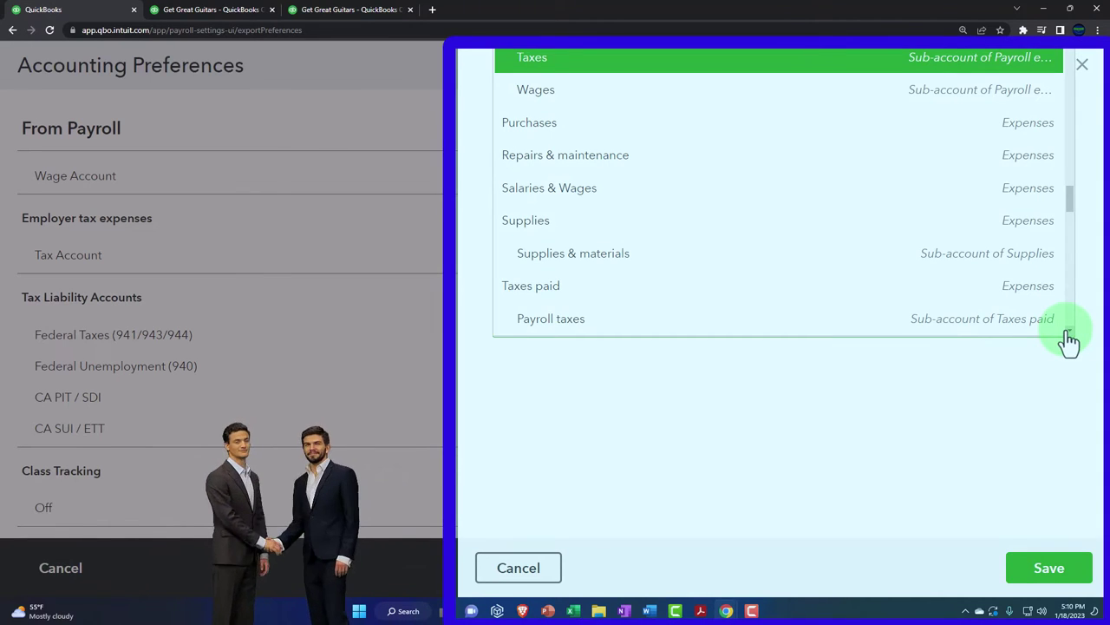
scroll(674, 266, up, 1)
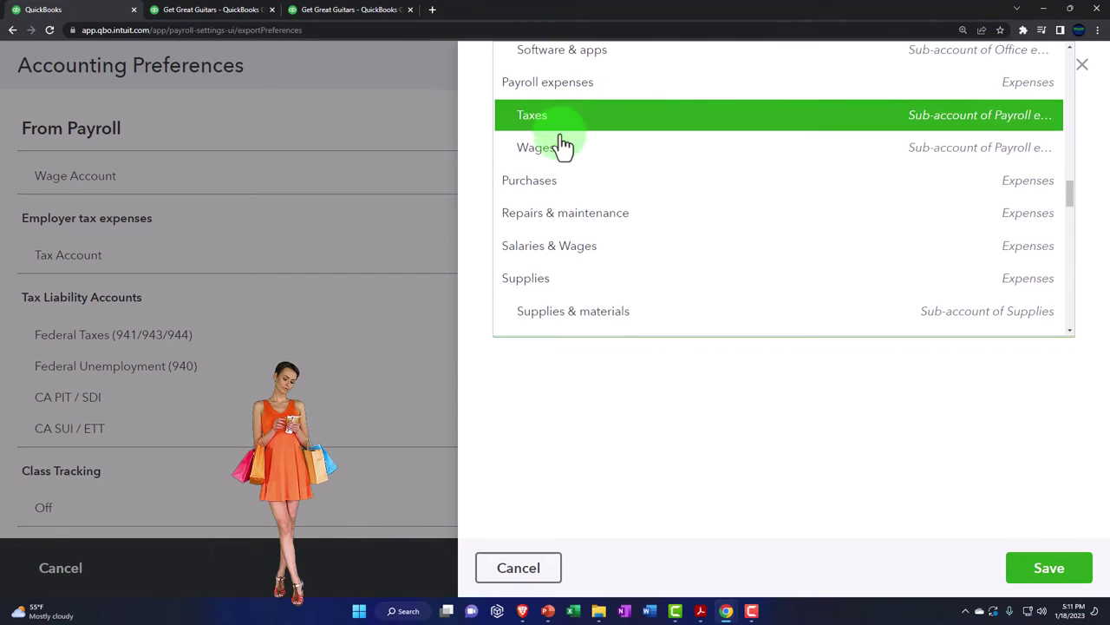
click(556, 125)
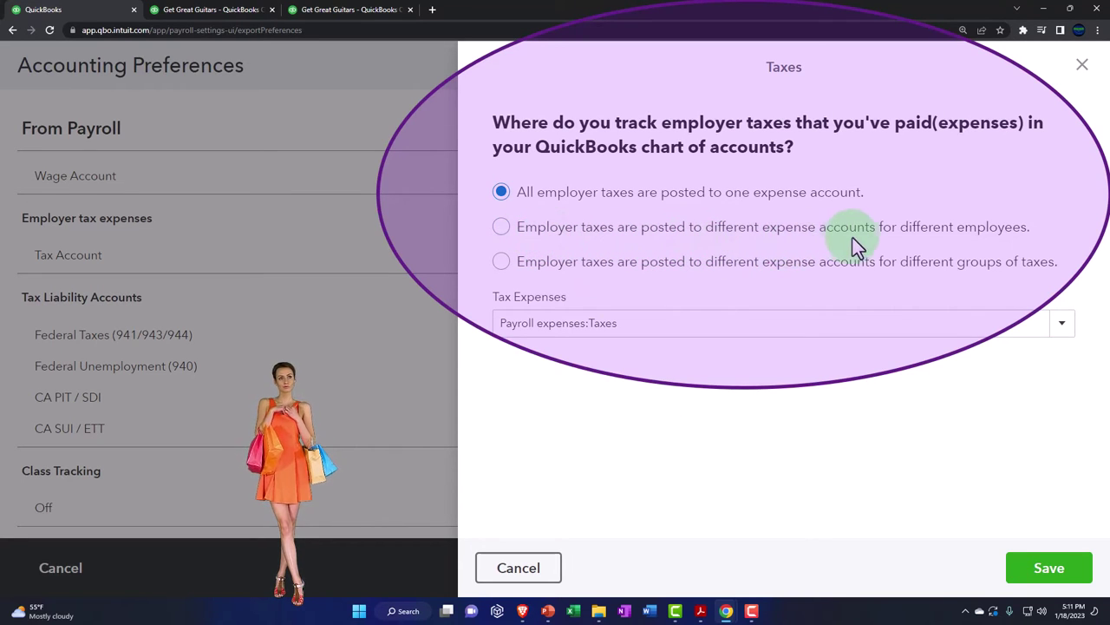
Step: Compare posting employer taxes by employee and by tax group, reselect the single expense account option, and close without saving
click(503, 228)
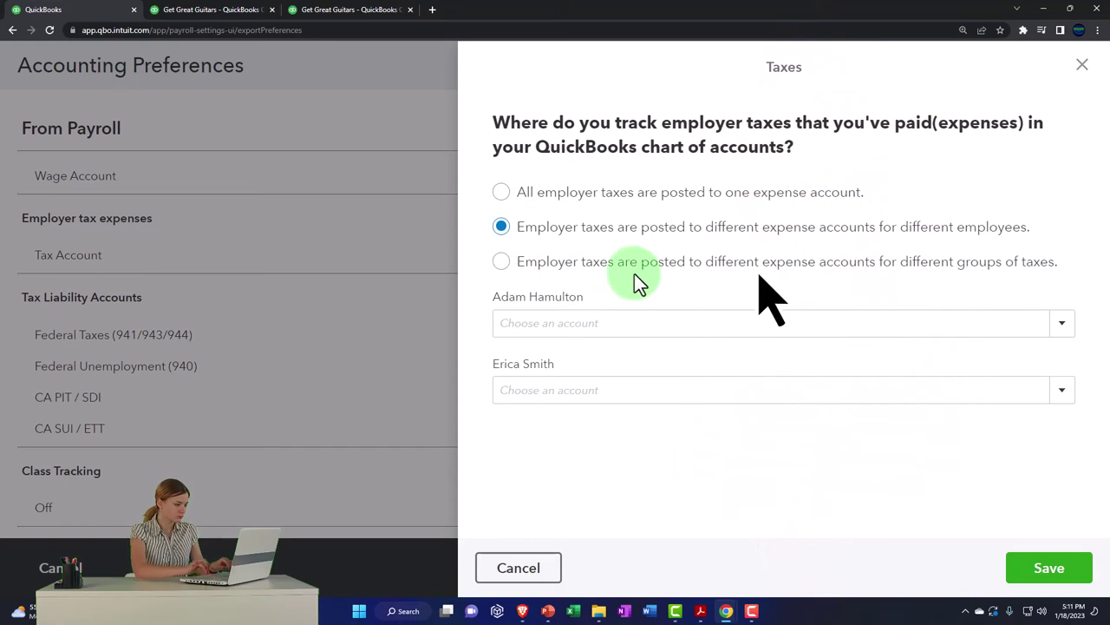
click(508, 266)
click(503, 195)
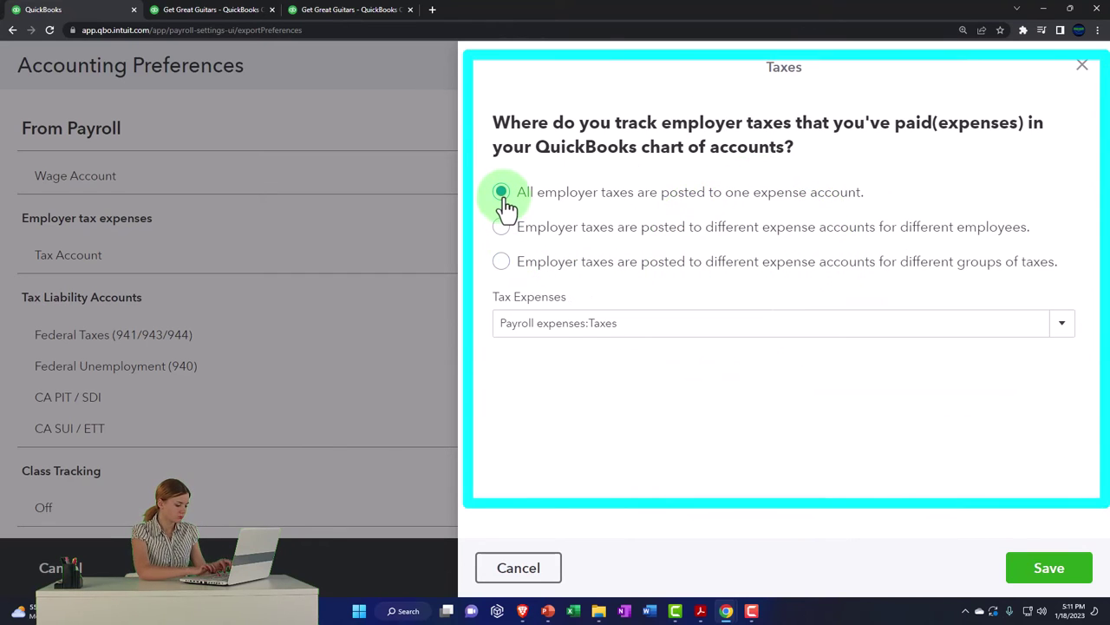
click(1084, 67)
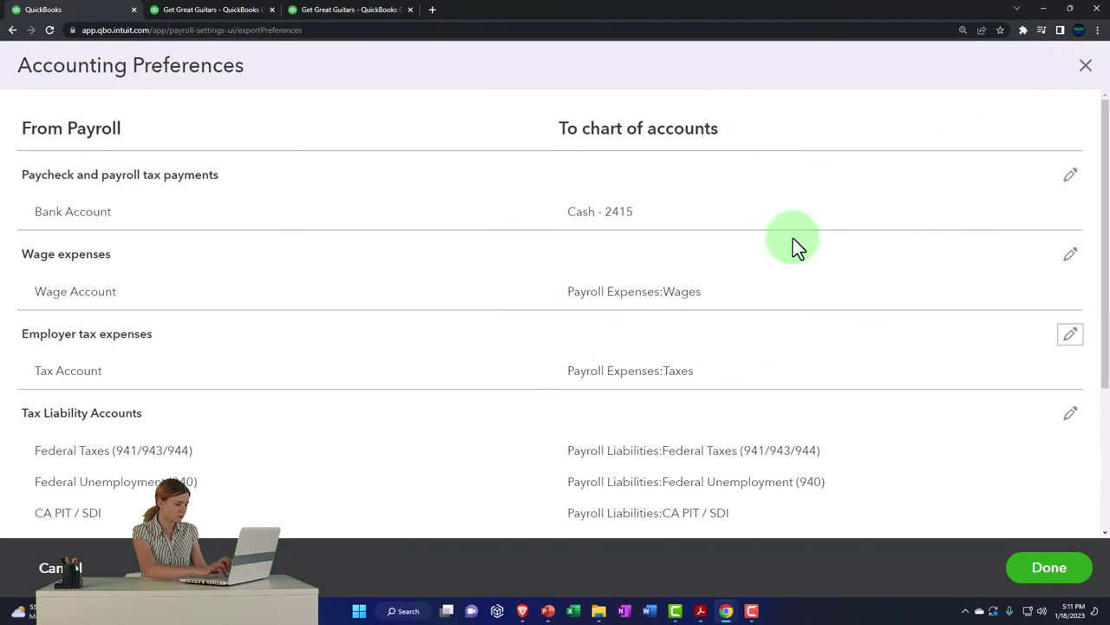
Step: Open the Tax Liability Accounts mapping, review the account choices for Federal Taxes (941/943/944), and close it without saving
scroll(379, 408, down, 3)
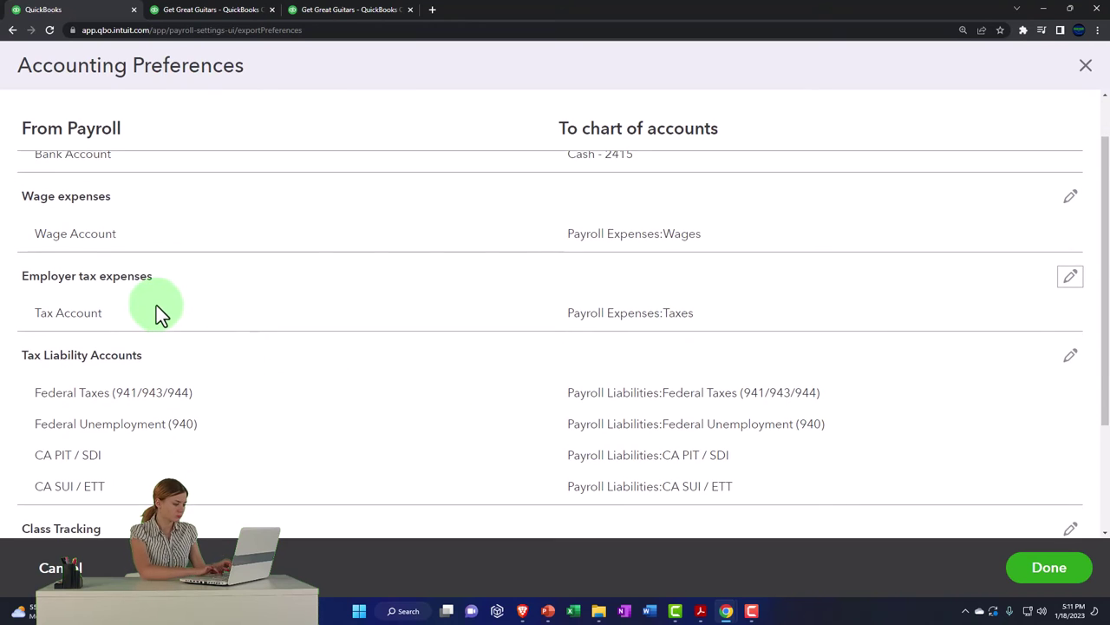
scroll(73, 340, down, 1)
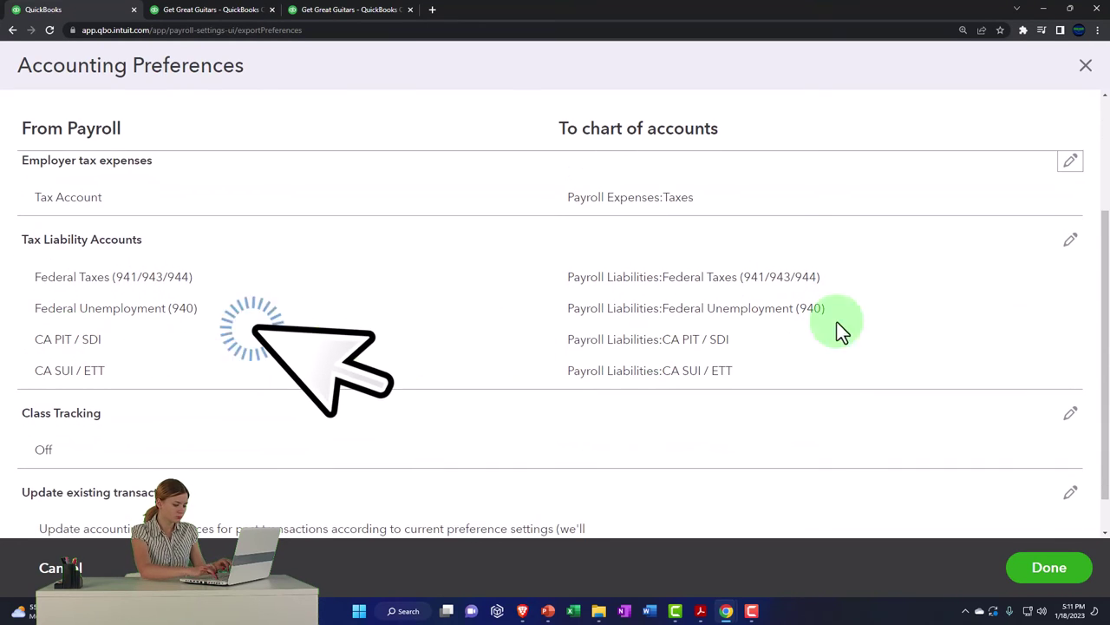
click(1067, 247)
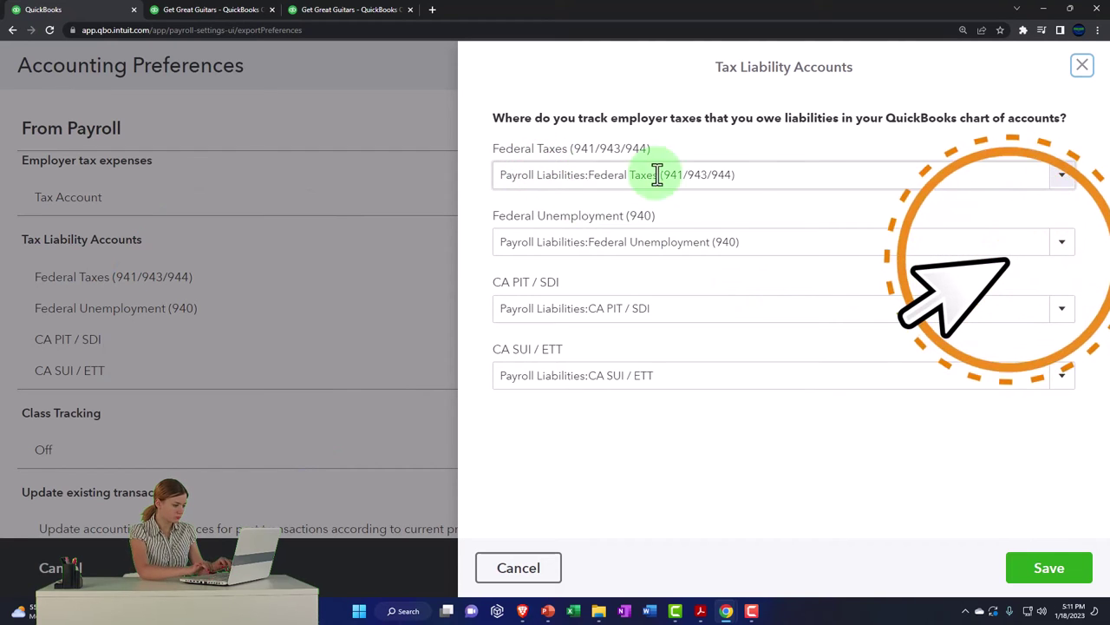
click(1060, 185)
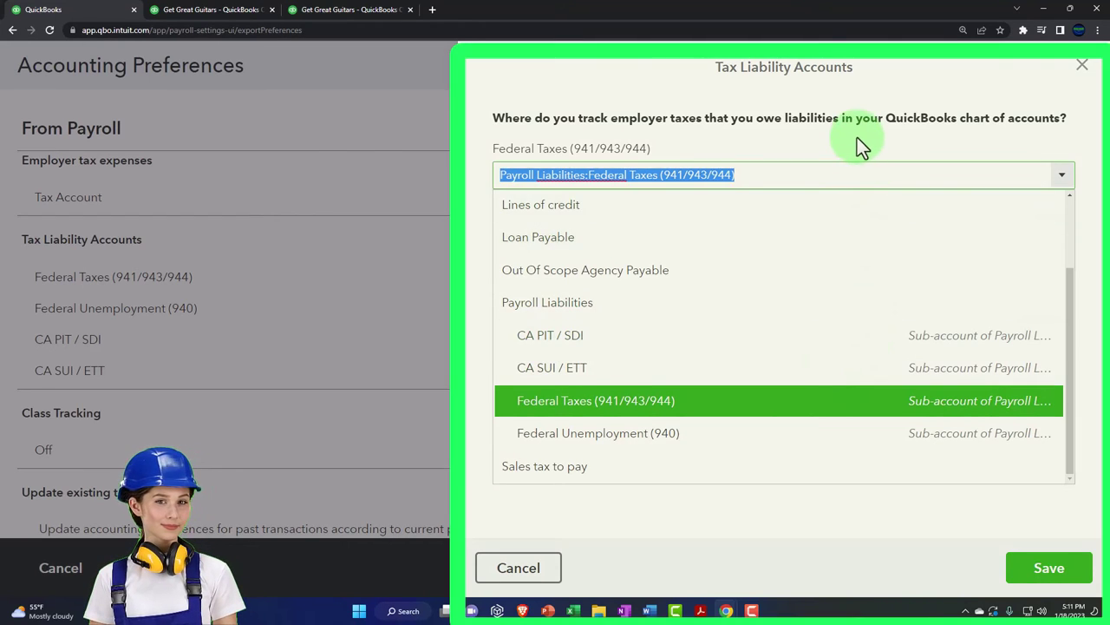
click(859, 140)
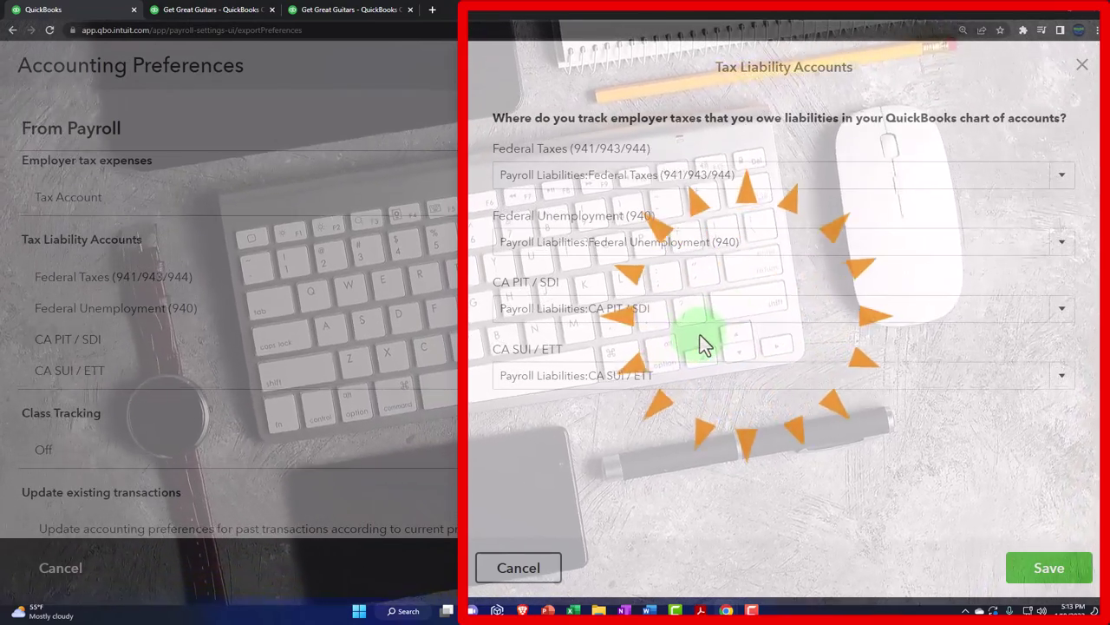
click(1081, 67)
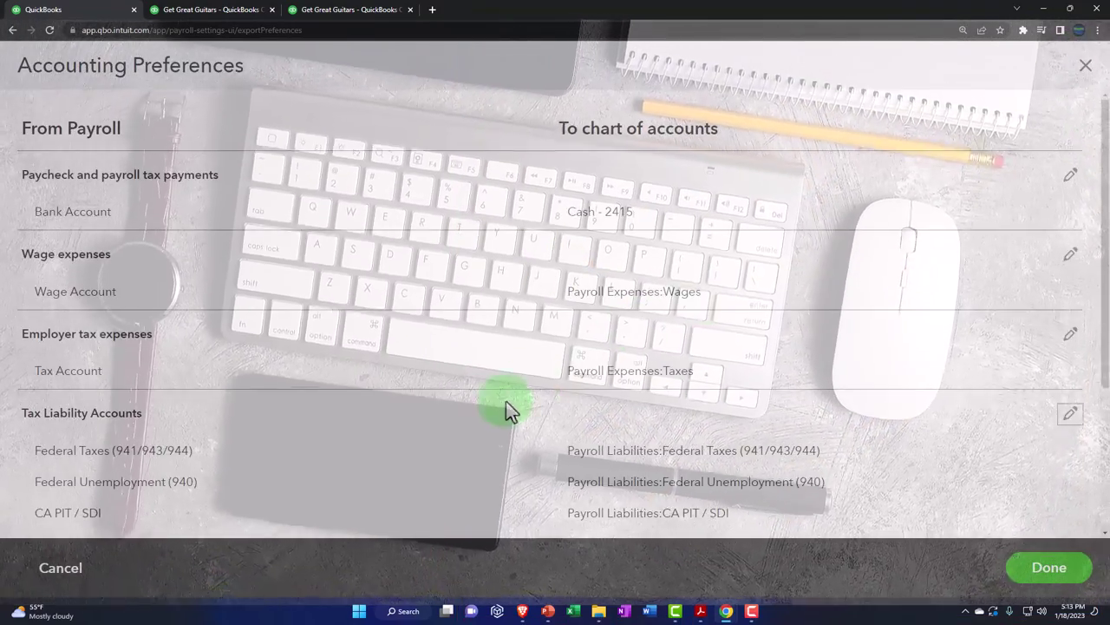
Step: Review the payroll account mapping from wage expenses down to Update existing transactions, finish Accounting Preferences, and exit Payroll Settings
scroll(504, 402, down, 3)
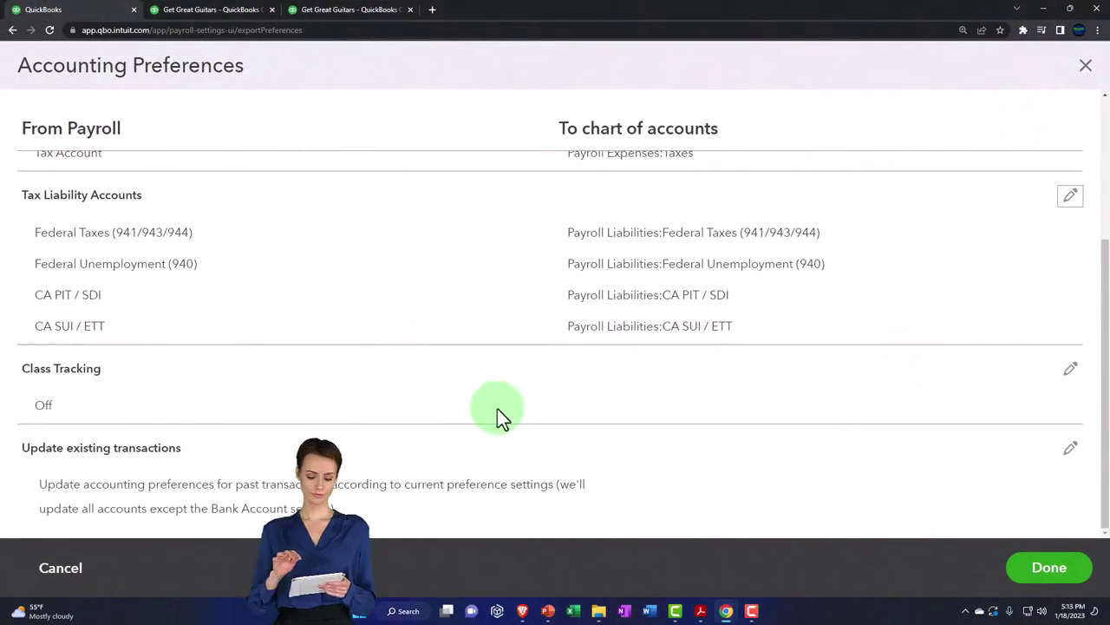
scroll(487, 407, up, 2)
scroll(246, 344, up, 1)
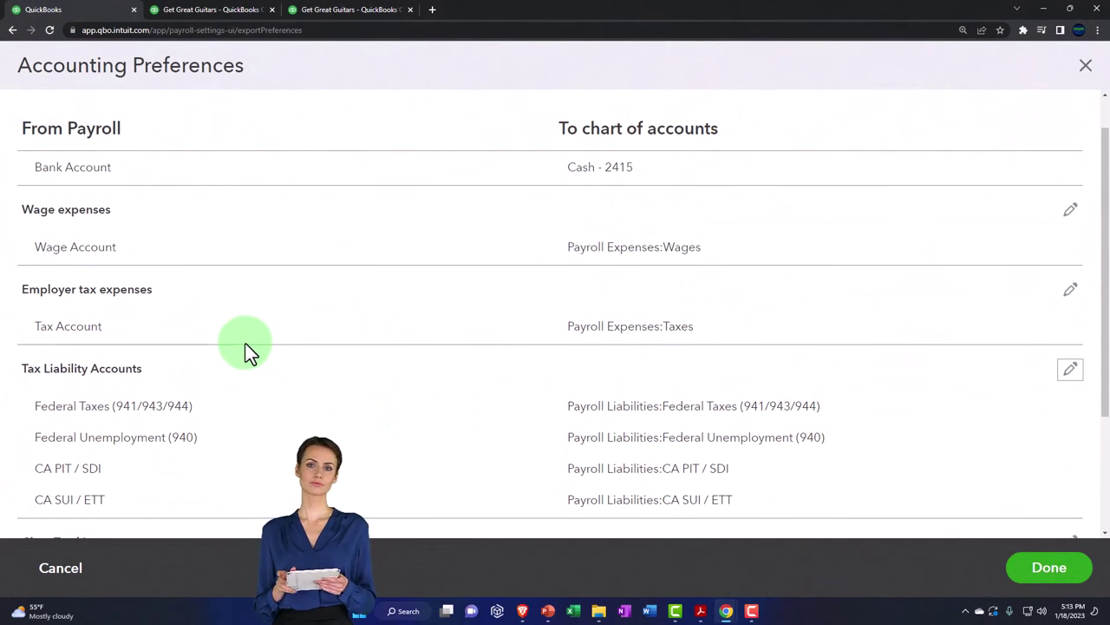
scroll(240, 364, down, 1)
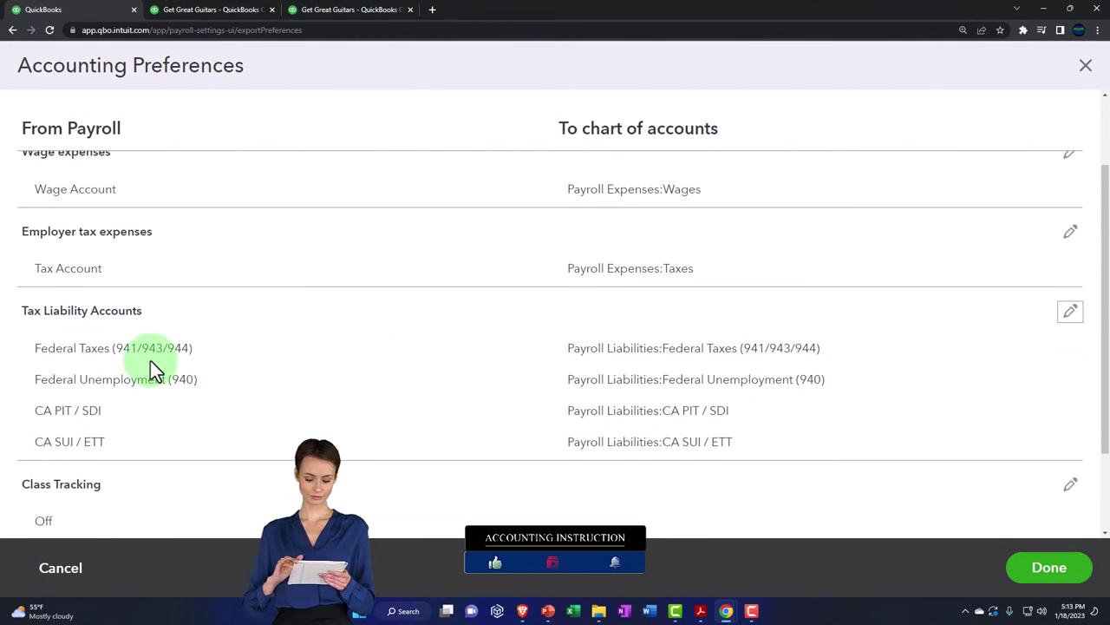
scroll(150, 371, down, 2)
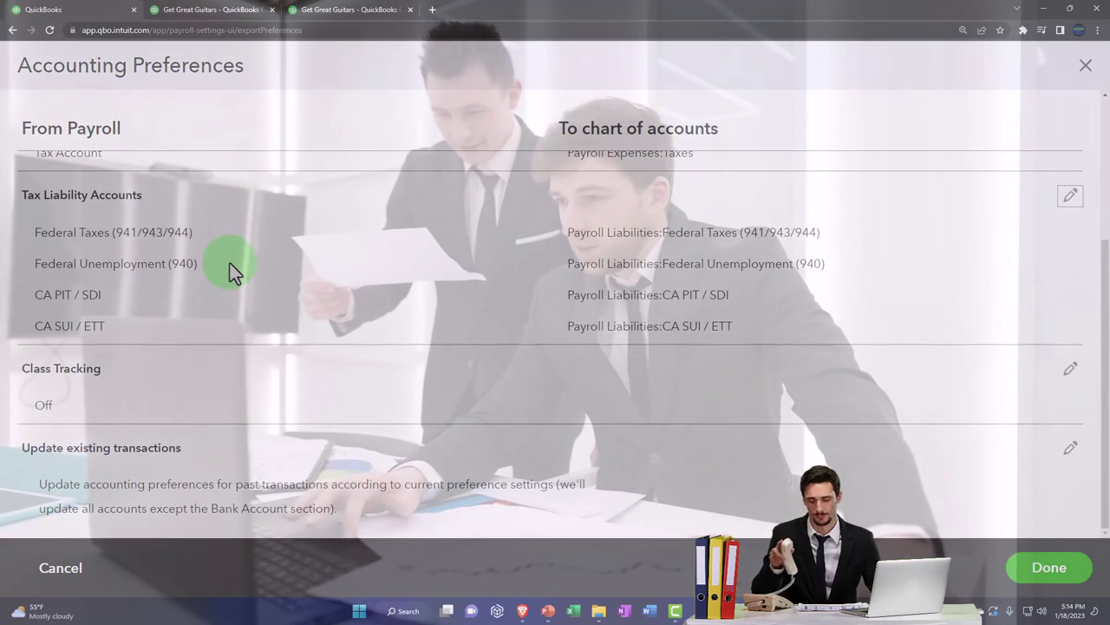
scroll(230, 262, up, 2)
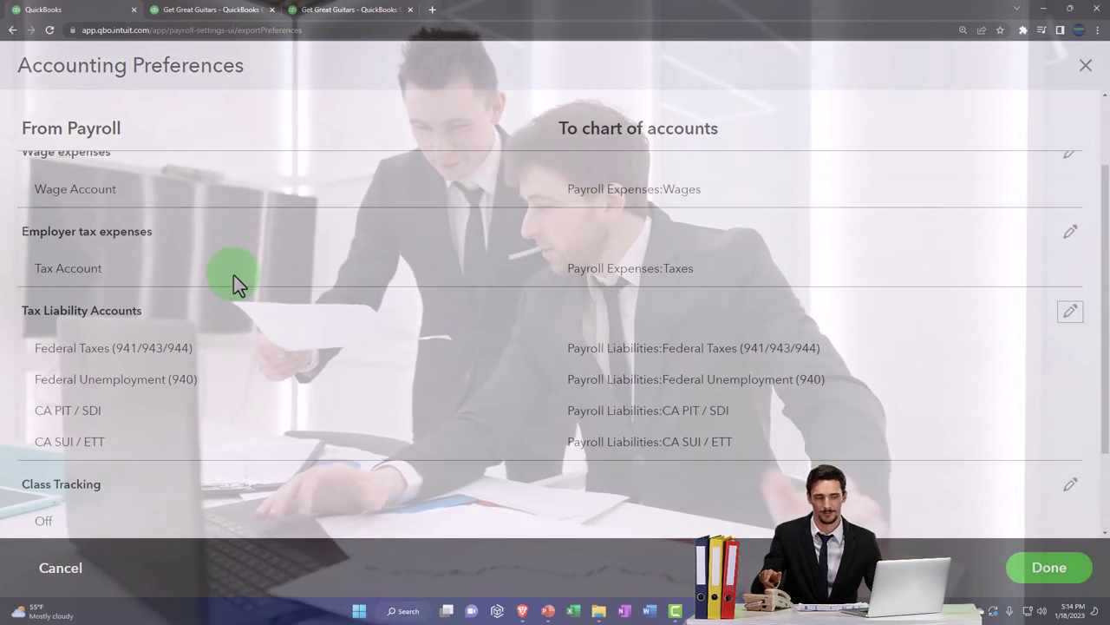
scroll(332, 330, up, 1)
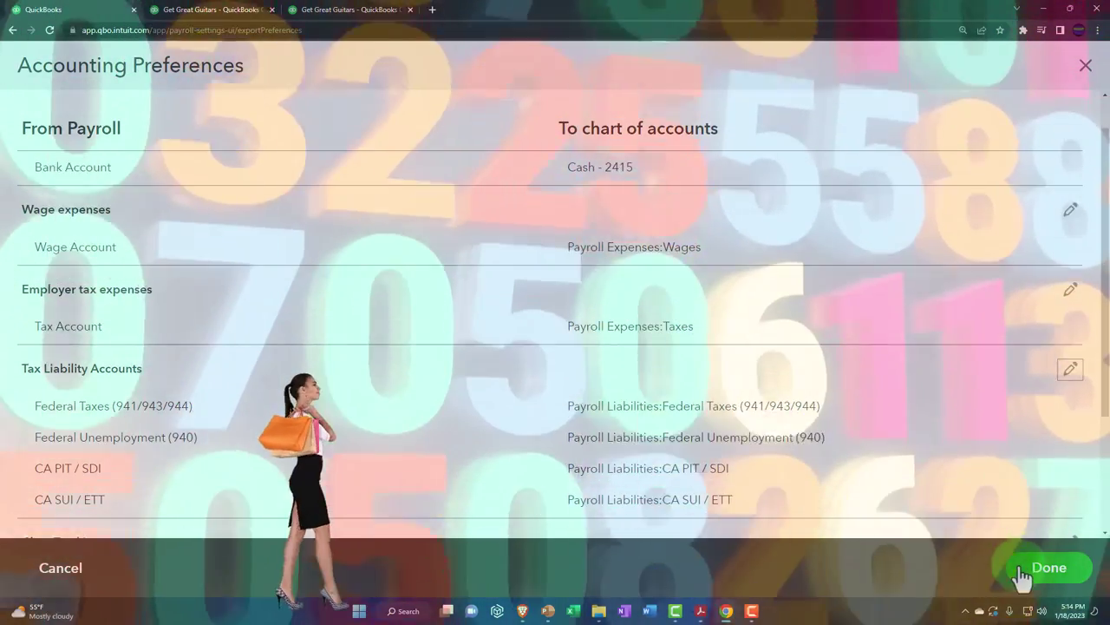
click(1022, 574)
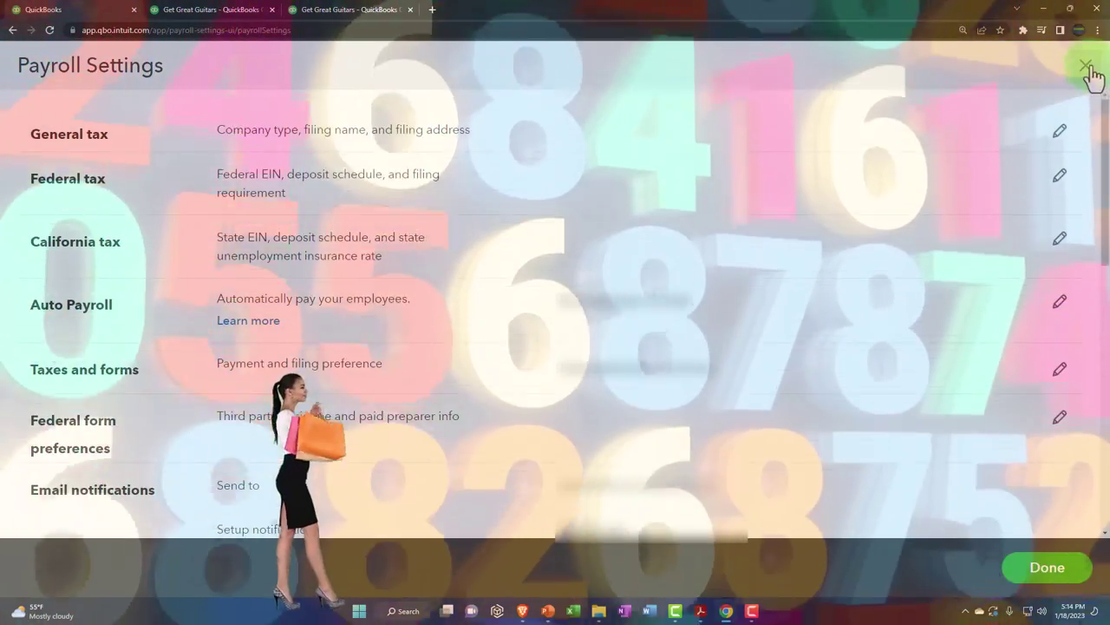
click(1085, 65)
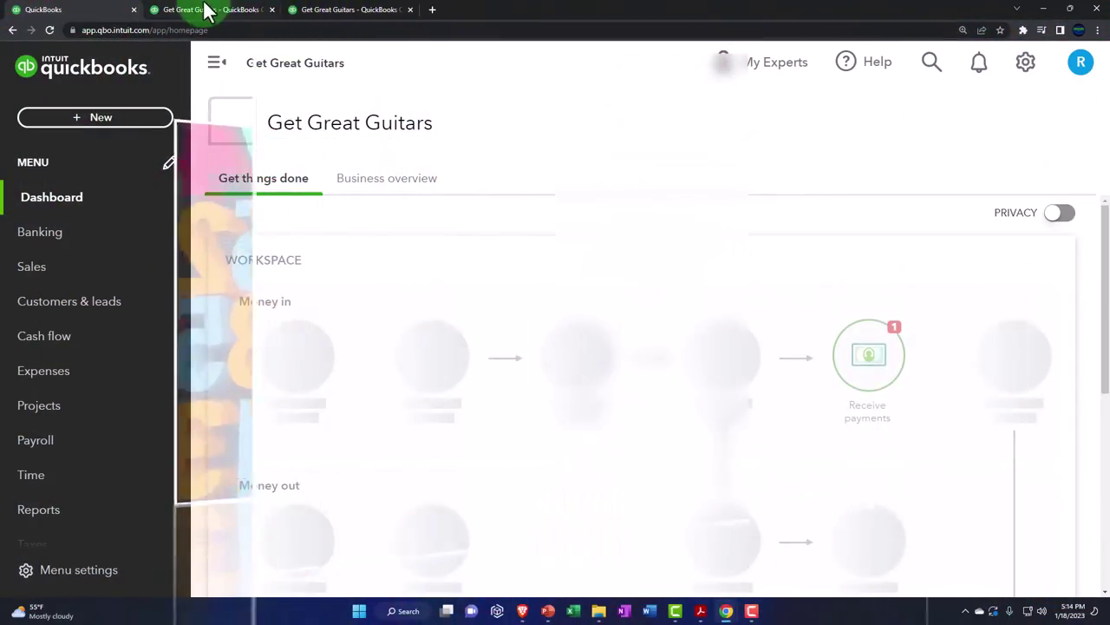
Step: Check the payroll liabilities on the Balance Sheet and the payroll expenses on the Profit and Loss report, and return to the company dashboard
click(206, 11)
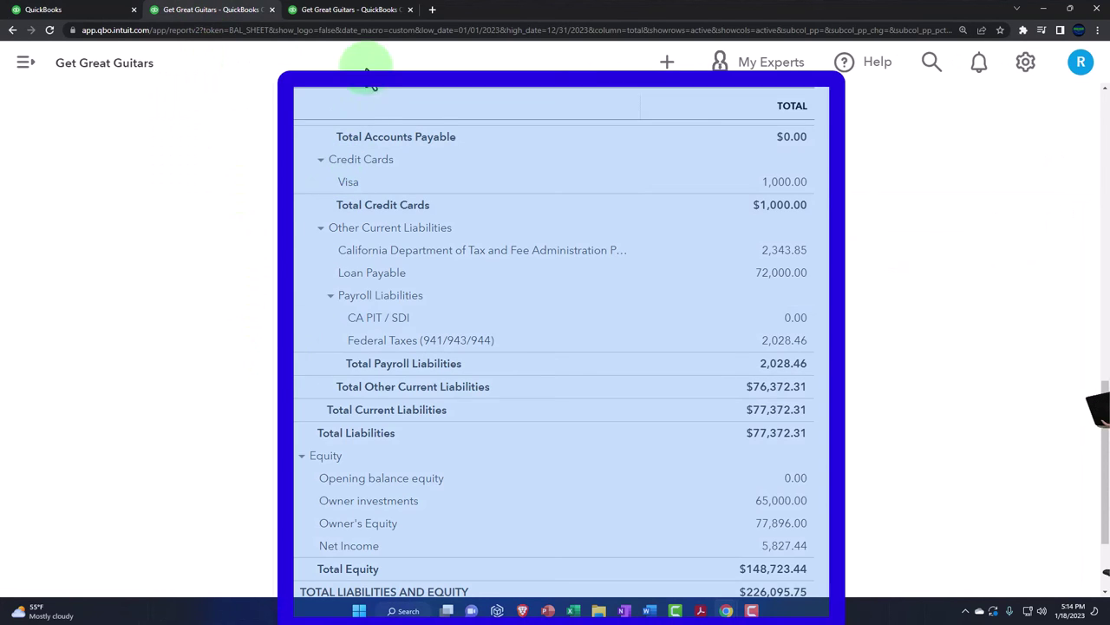
click(360, 10)
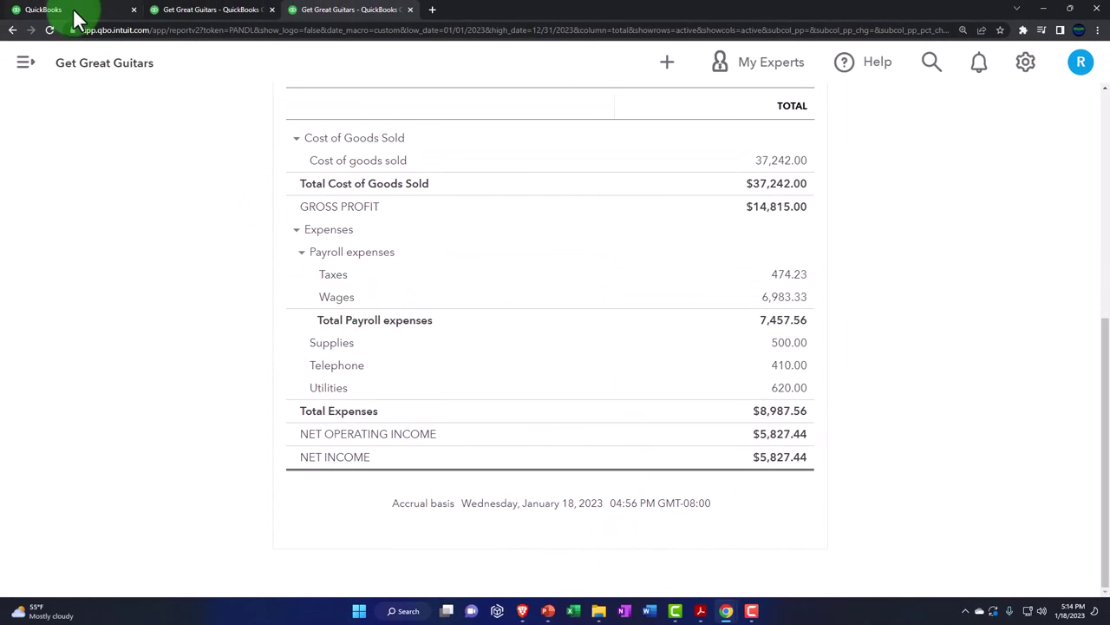
click(74, 14)
scroll(100, 272, down, 1)
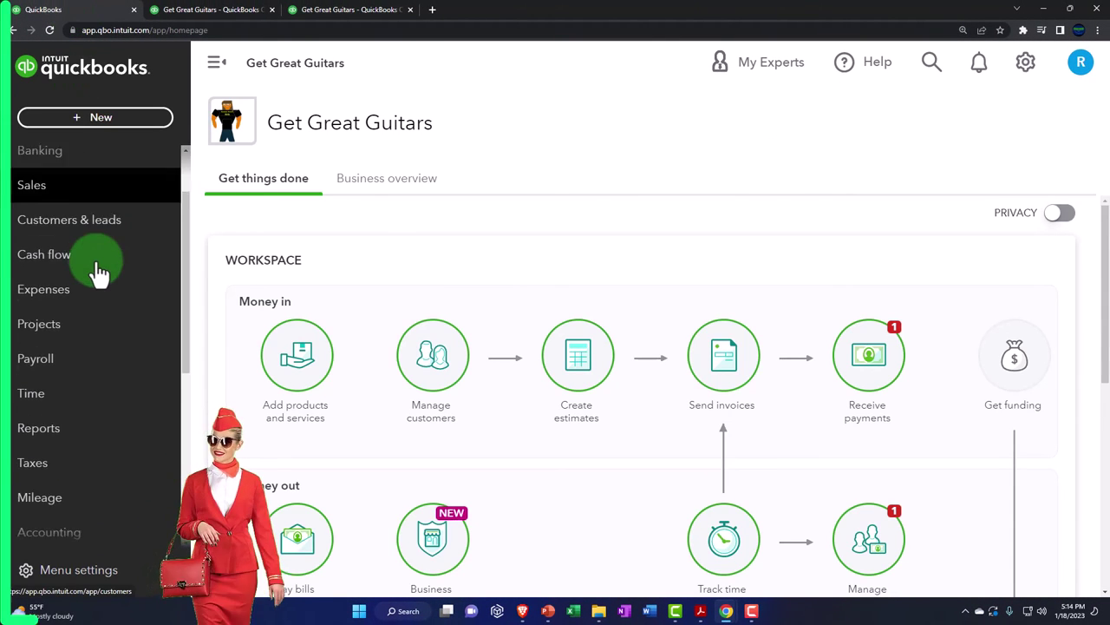
Step: Open Get Great Guitars' chart of accounts and collapse the navigation pane to widen the account list
scroll(96, 312, down, 1)
click(76, 389)
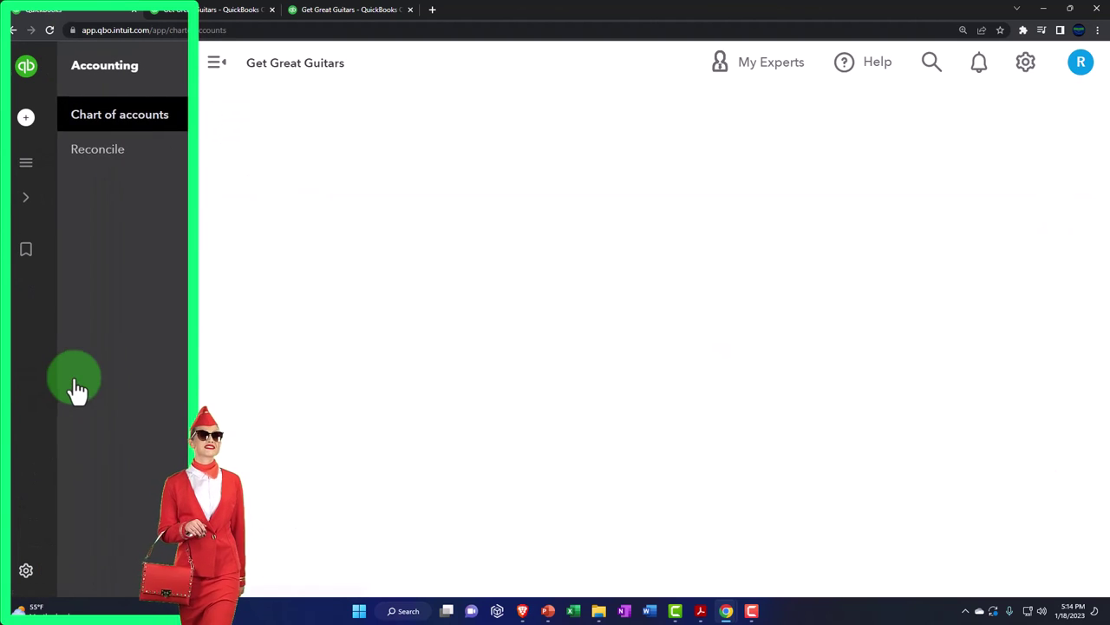
click(90, 118)
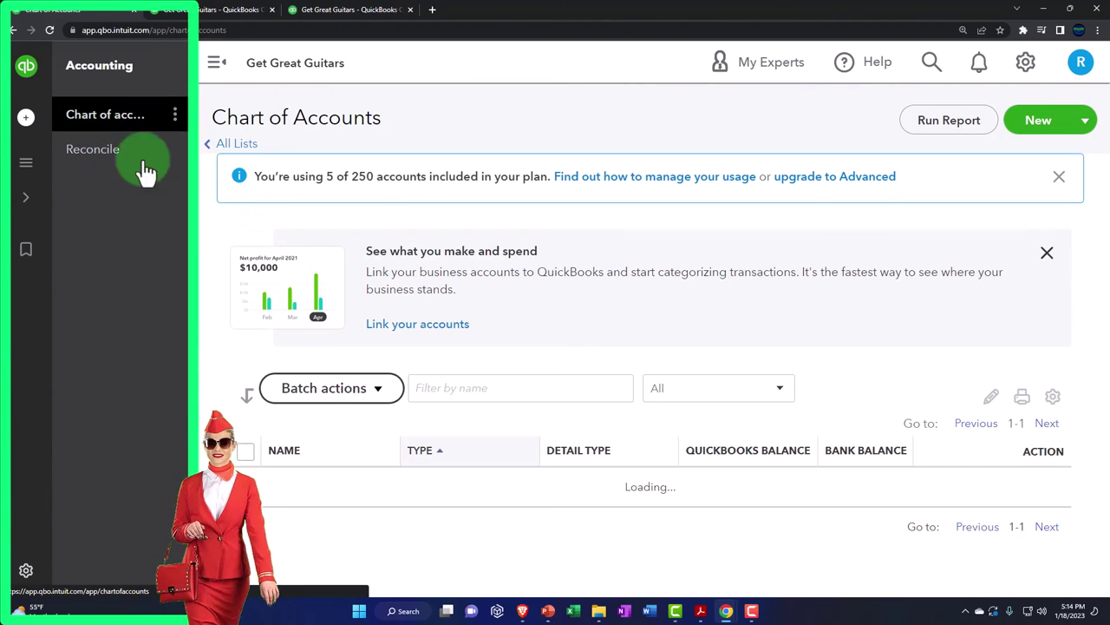
scroll(444, 357, down, 5)
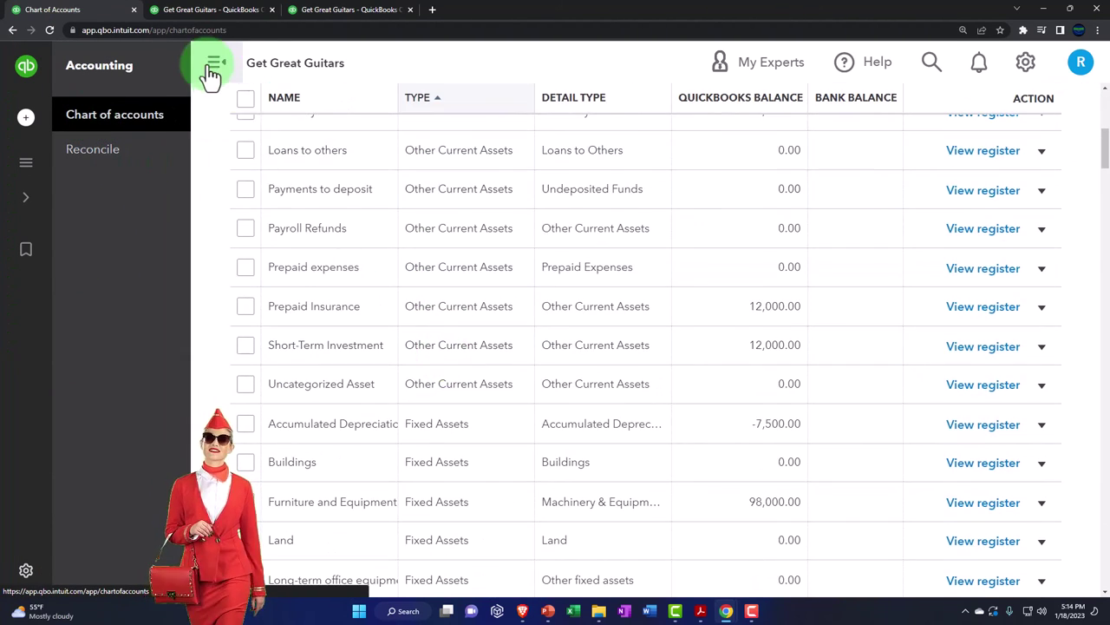
click(216, 63)
Step: Examine the chart of accounts from the payroll liability accounts through to the Payroll expenses account with its Taxes and Wages subaccounts
scroll(330, 347, down, 10)
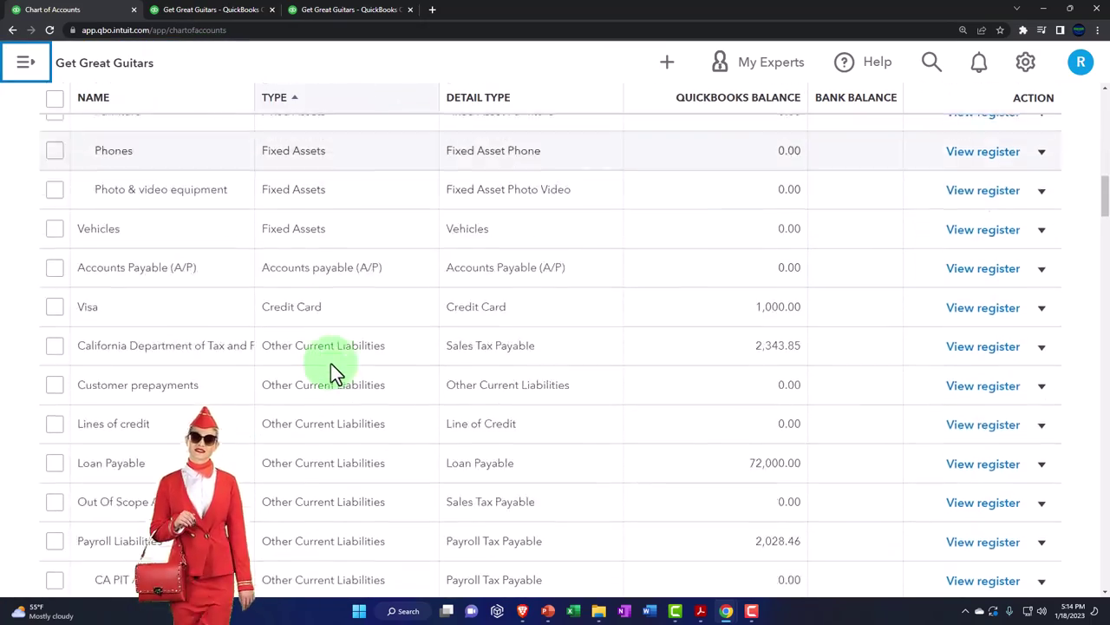
scroll(331, 364, down, 2)
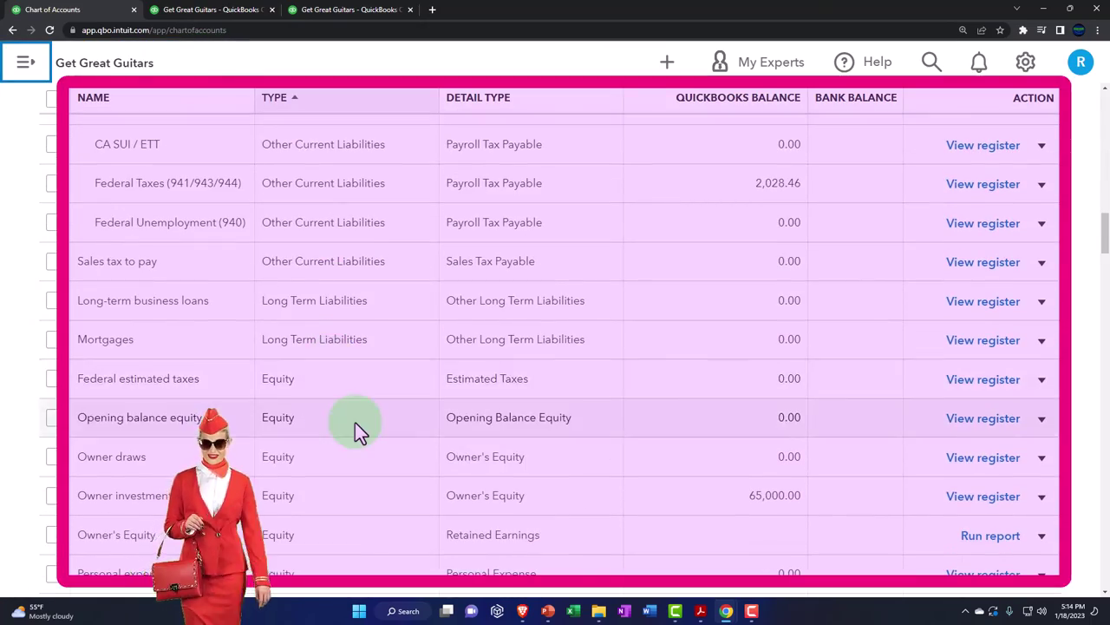
scroll(355, 422, down, 3)
scroll(355, 423, down, 12)
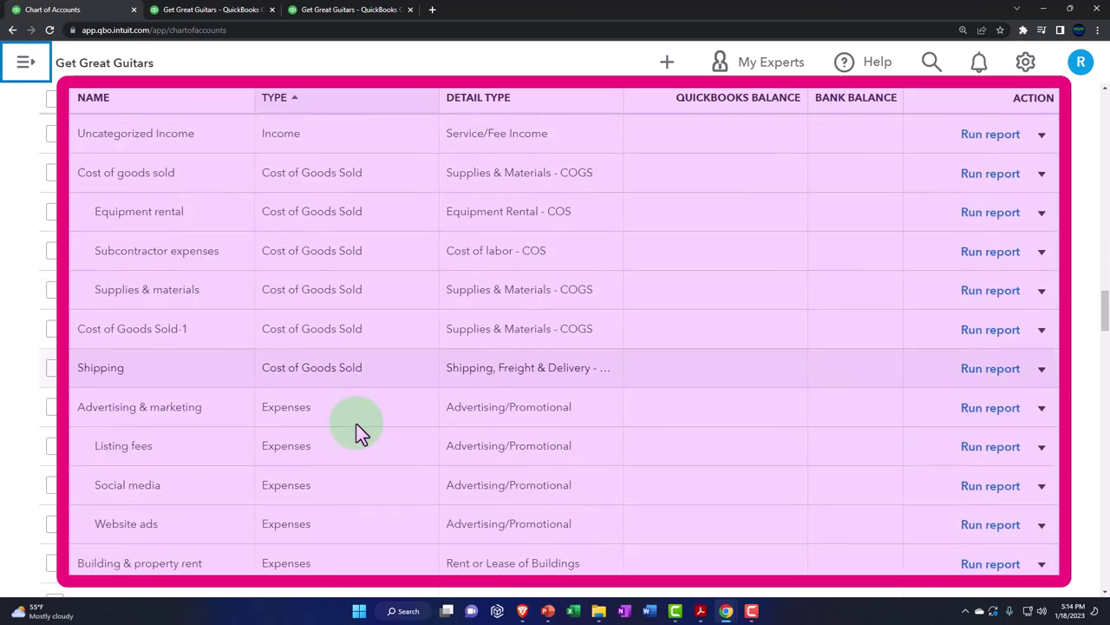
scroll(356, 426, down, 3)
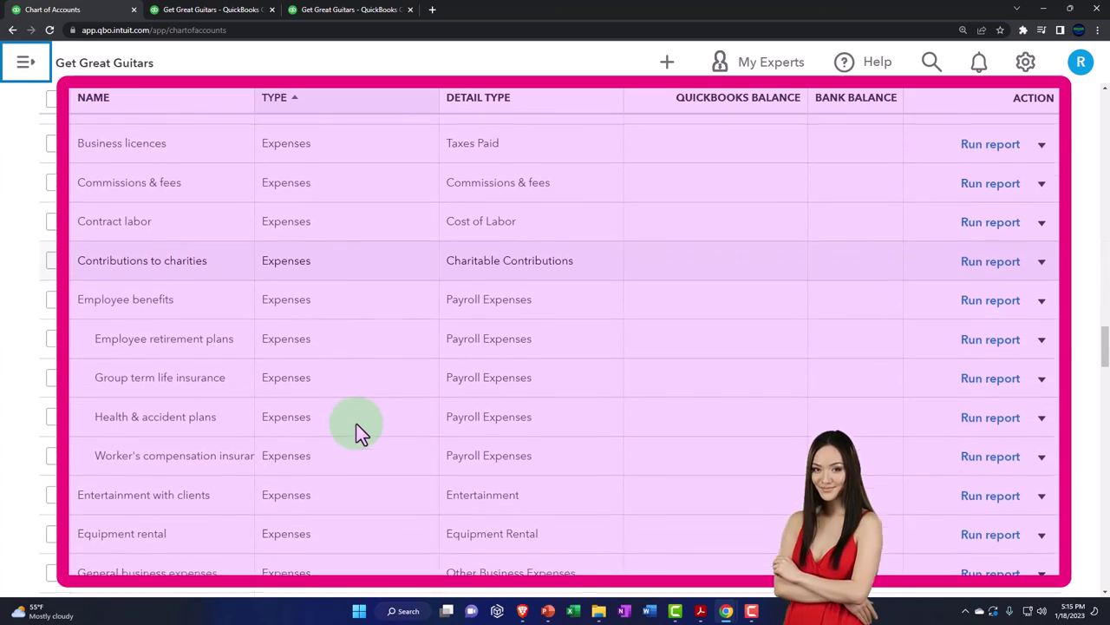
scroll(355, 425, down, 5)
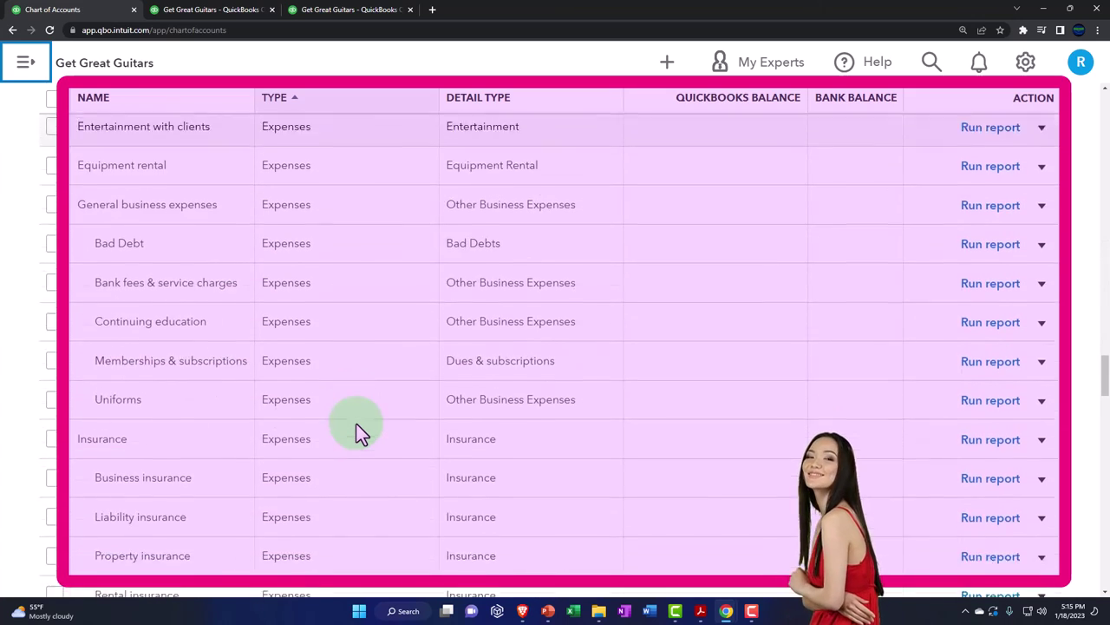
scroll(355, 426, down, 9)
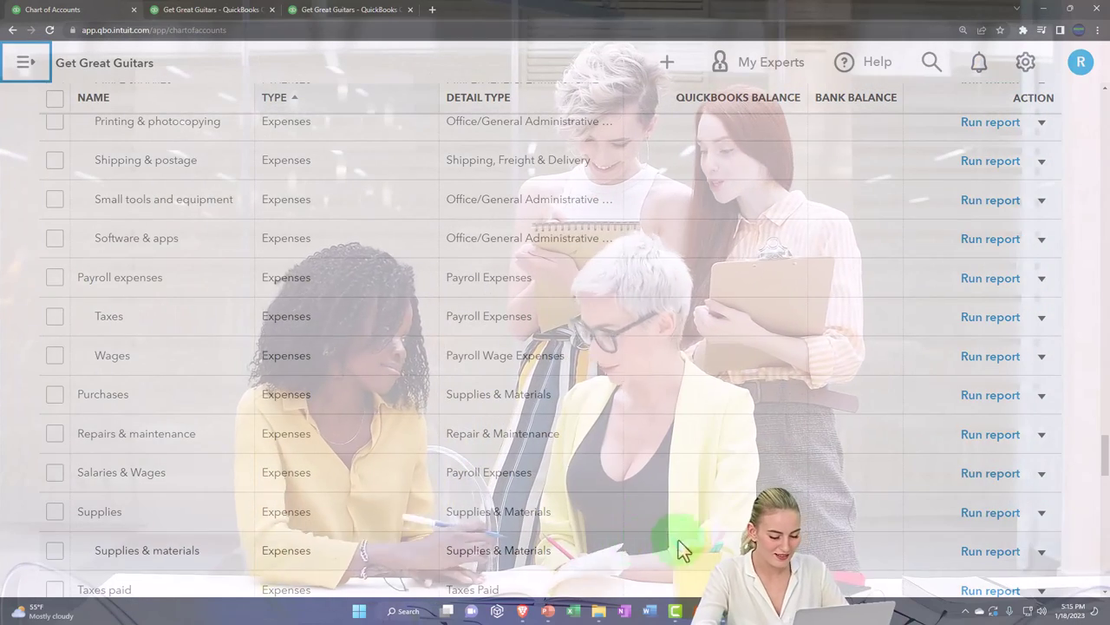
Step: Switch to the Sample Company window, open its chart of accounts in business view, and return to Get Great Guitars' account list
mouse_move(725, 611)
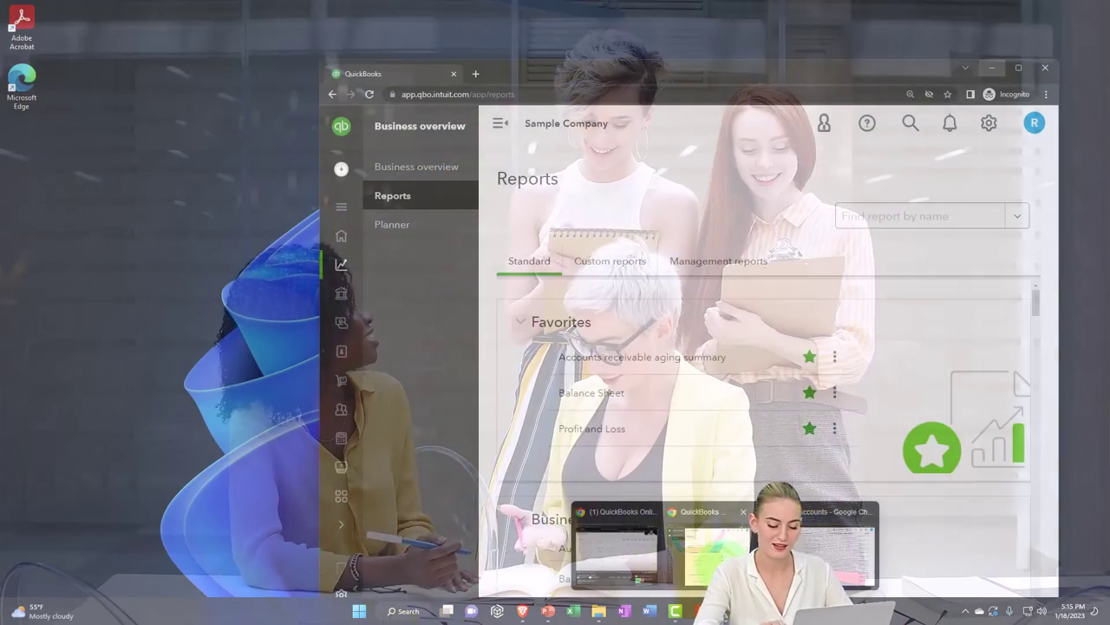
click(720, 546)
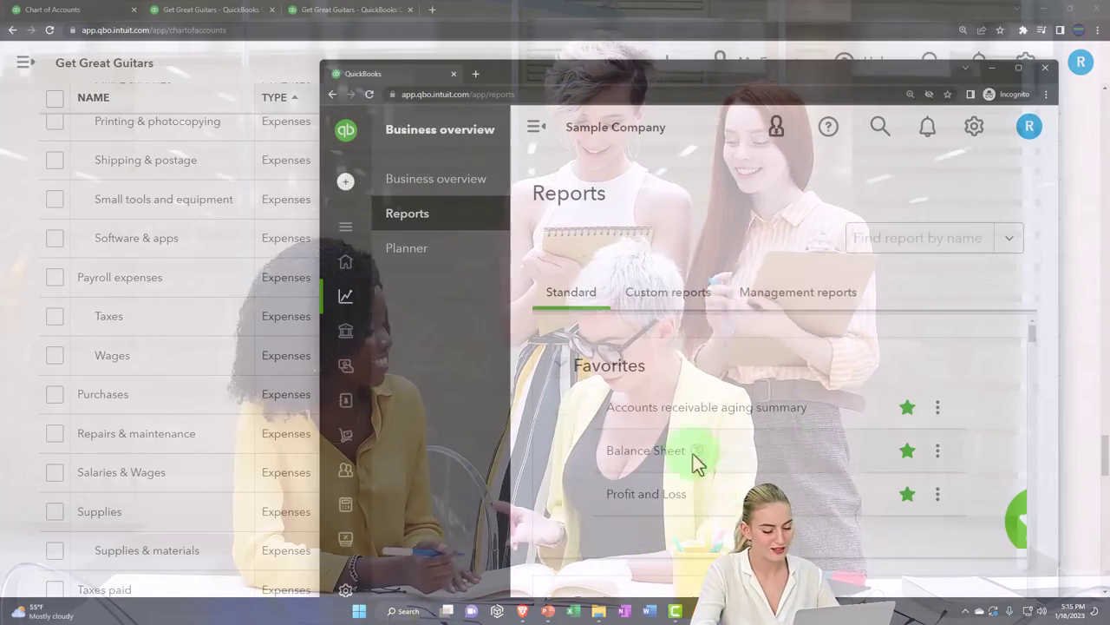
mouse_move(329, 359)
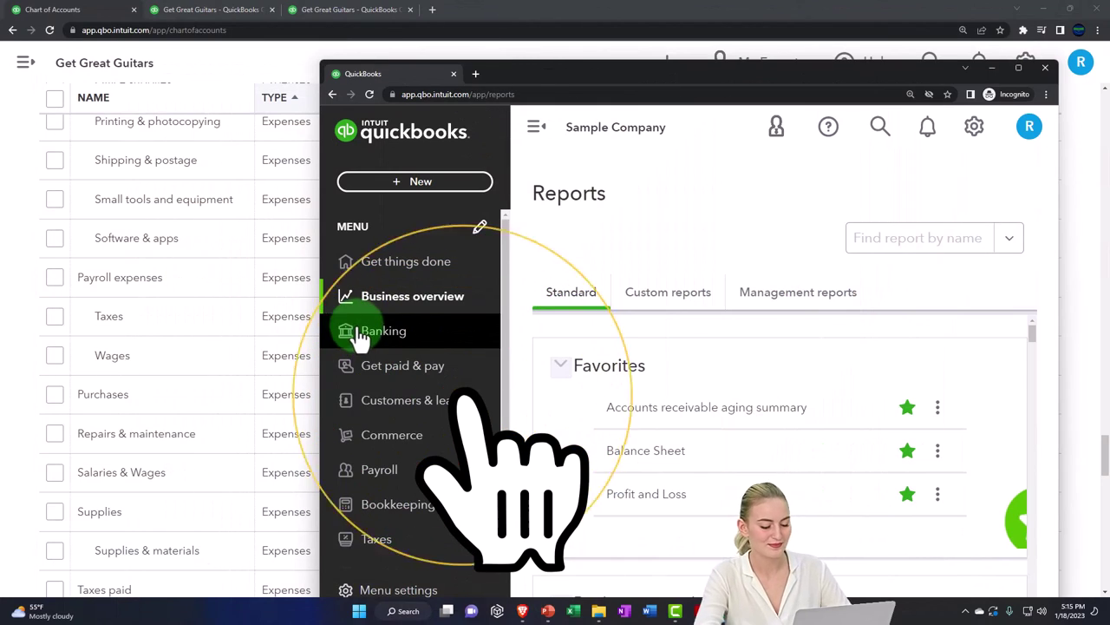
scroll(390, 417, down, 2)
click(391, 395)
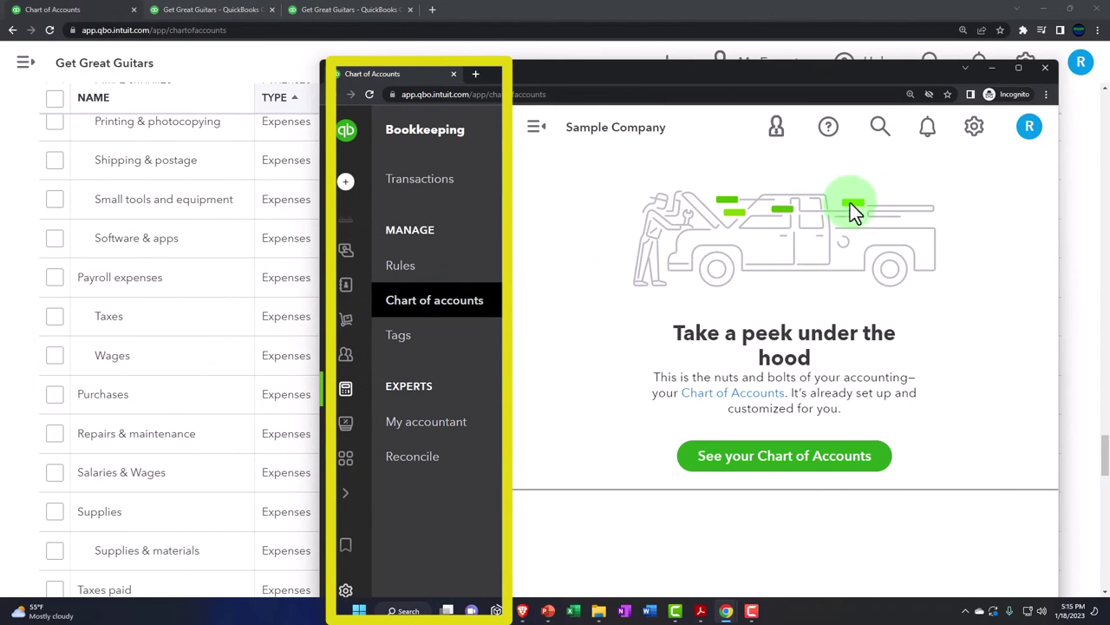
click(763, 455)
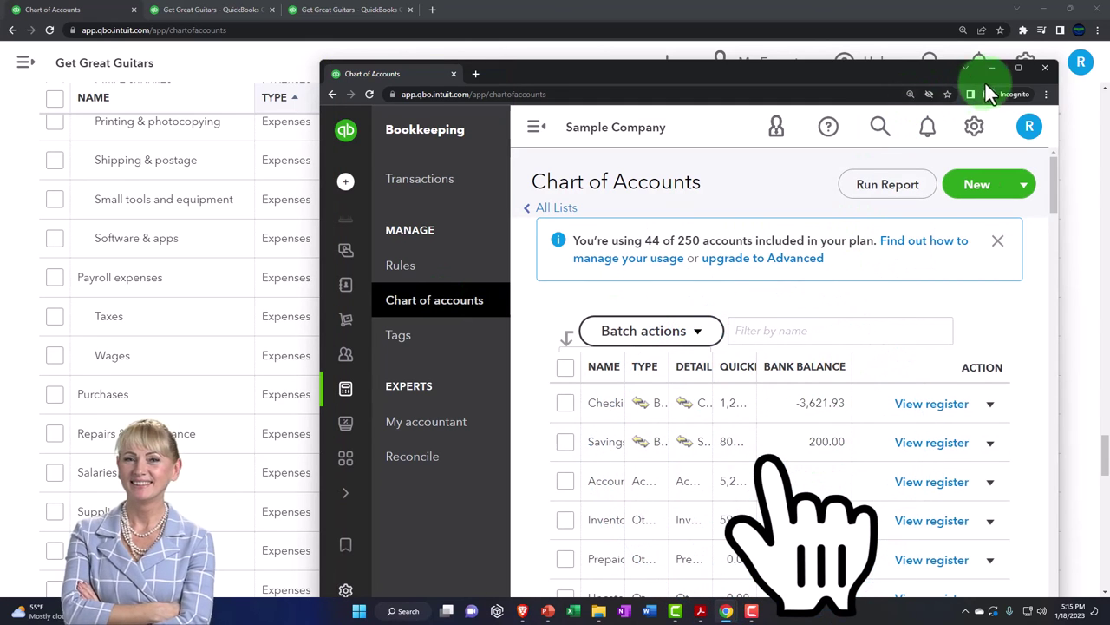
click(995, 67)
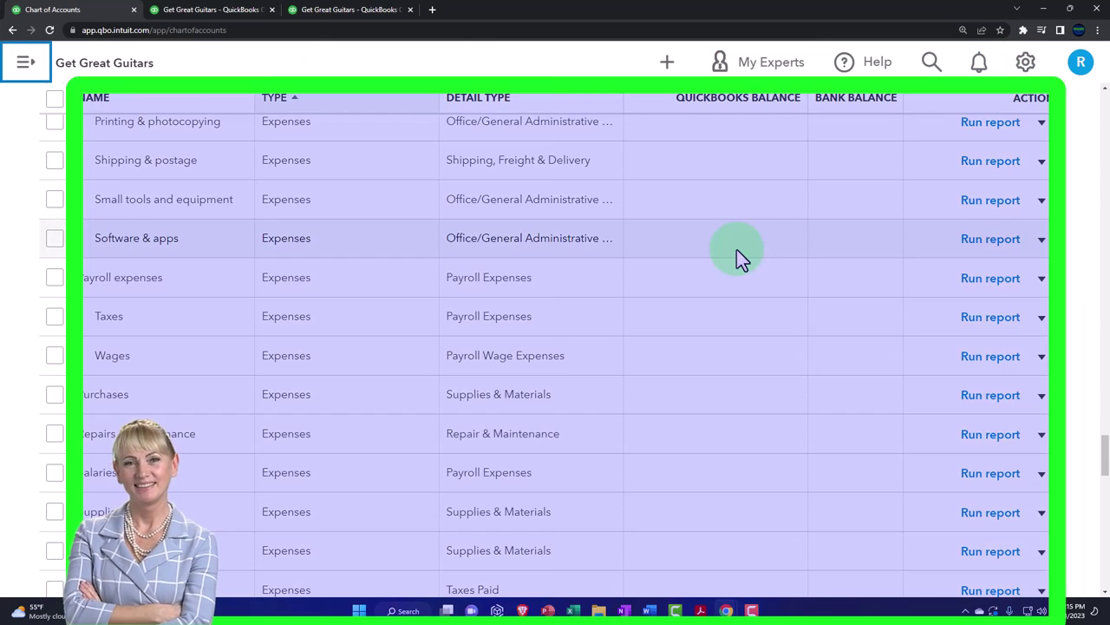